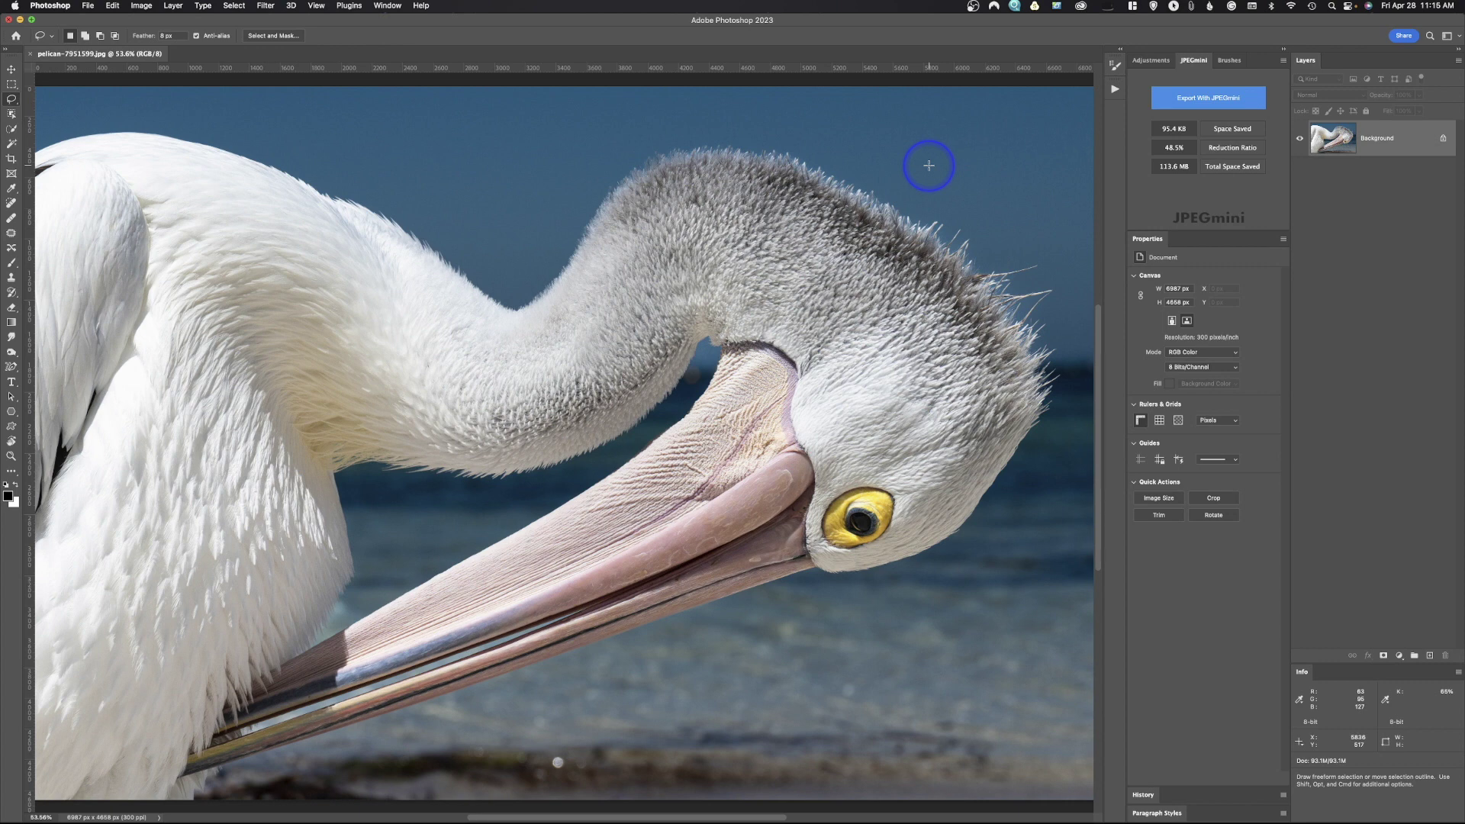
# Select the sky with the Object Selection tool and turn the selection into a layer mask.
pyautogui.click(12, 104)
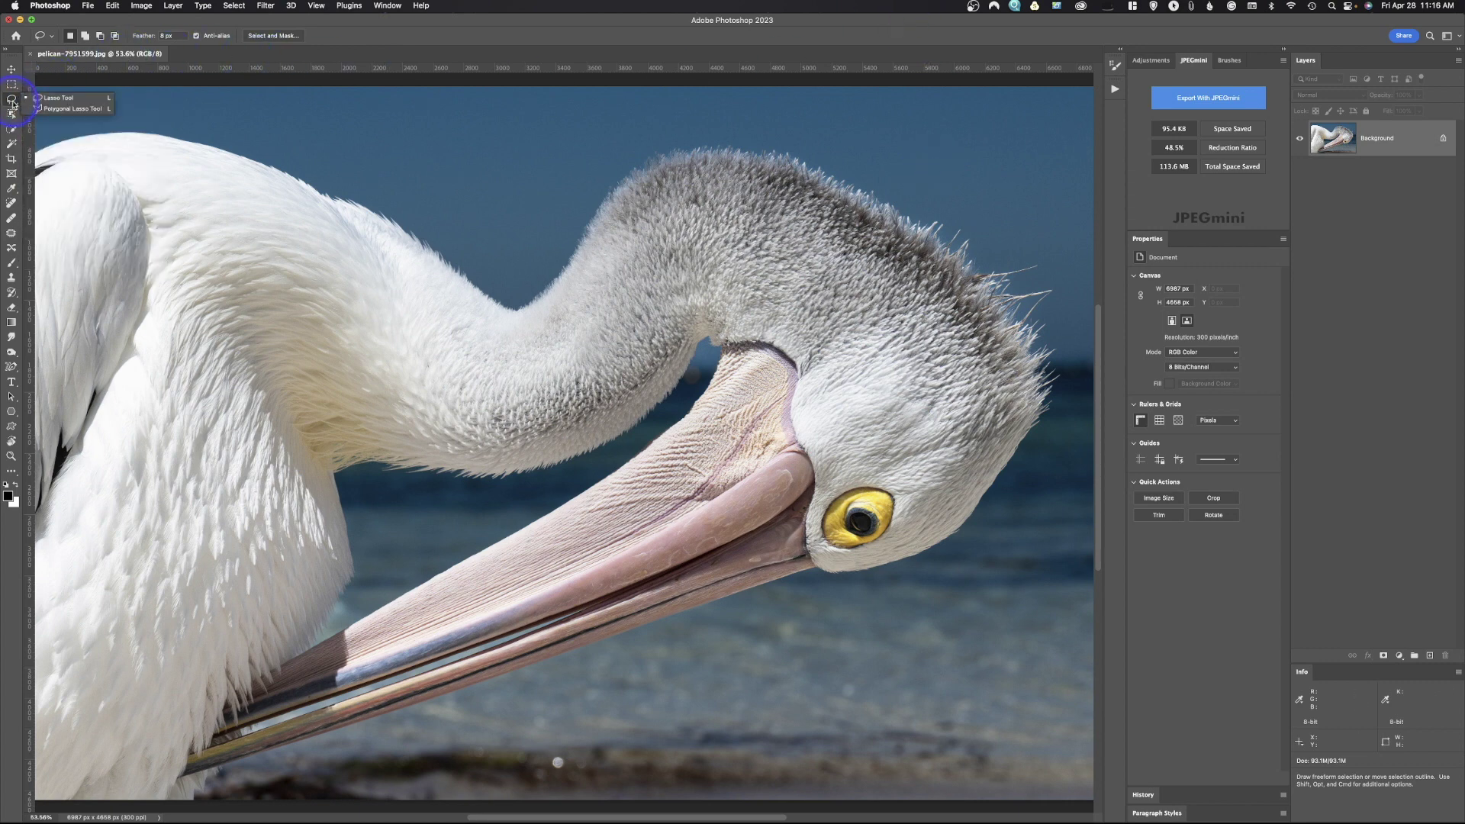
pyautogui.click(12, 114)
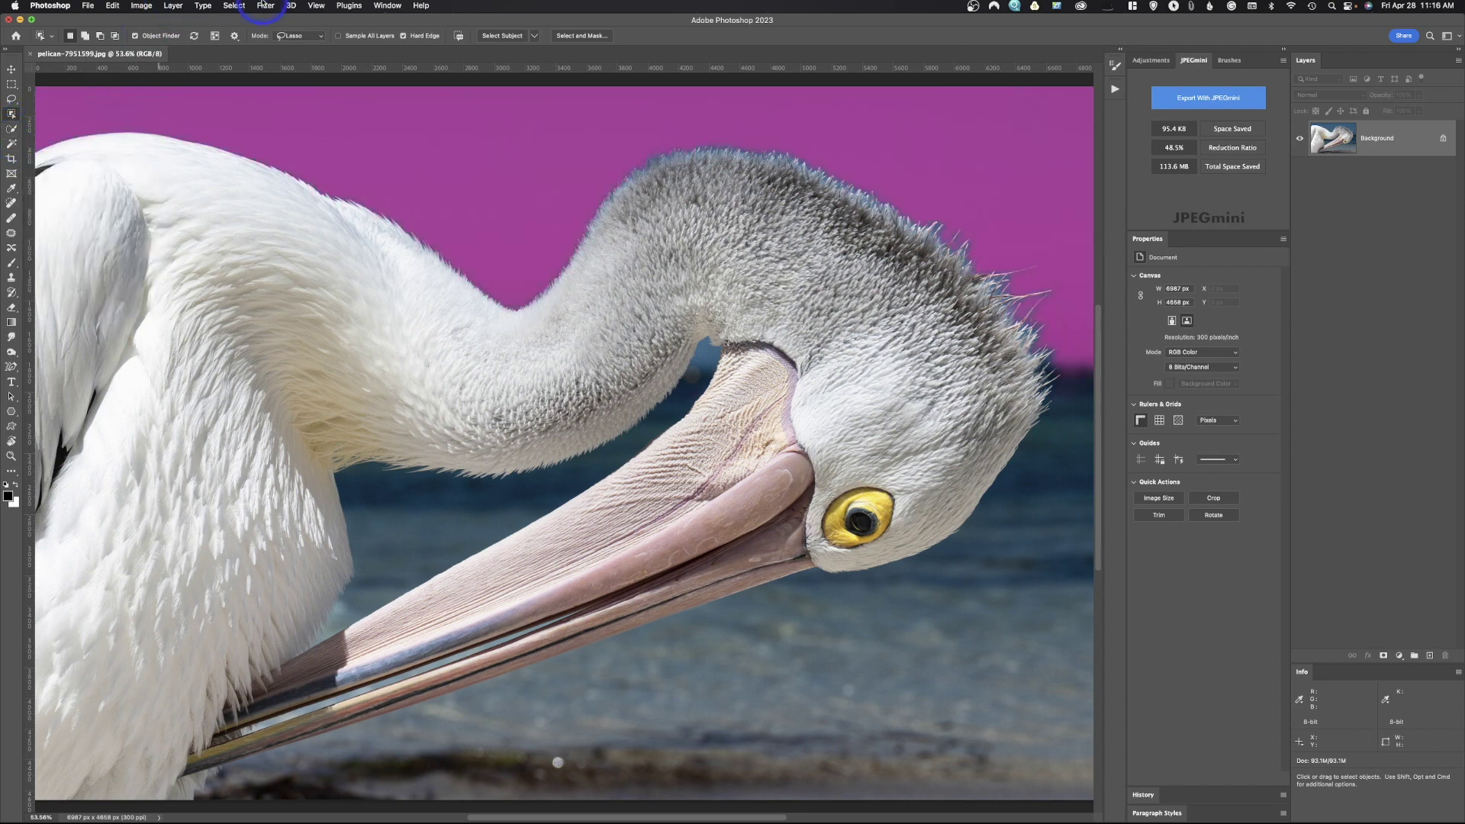
pyautogui.click(234, 7)
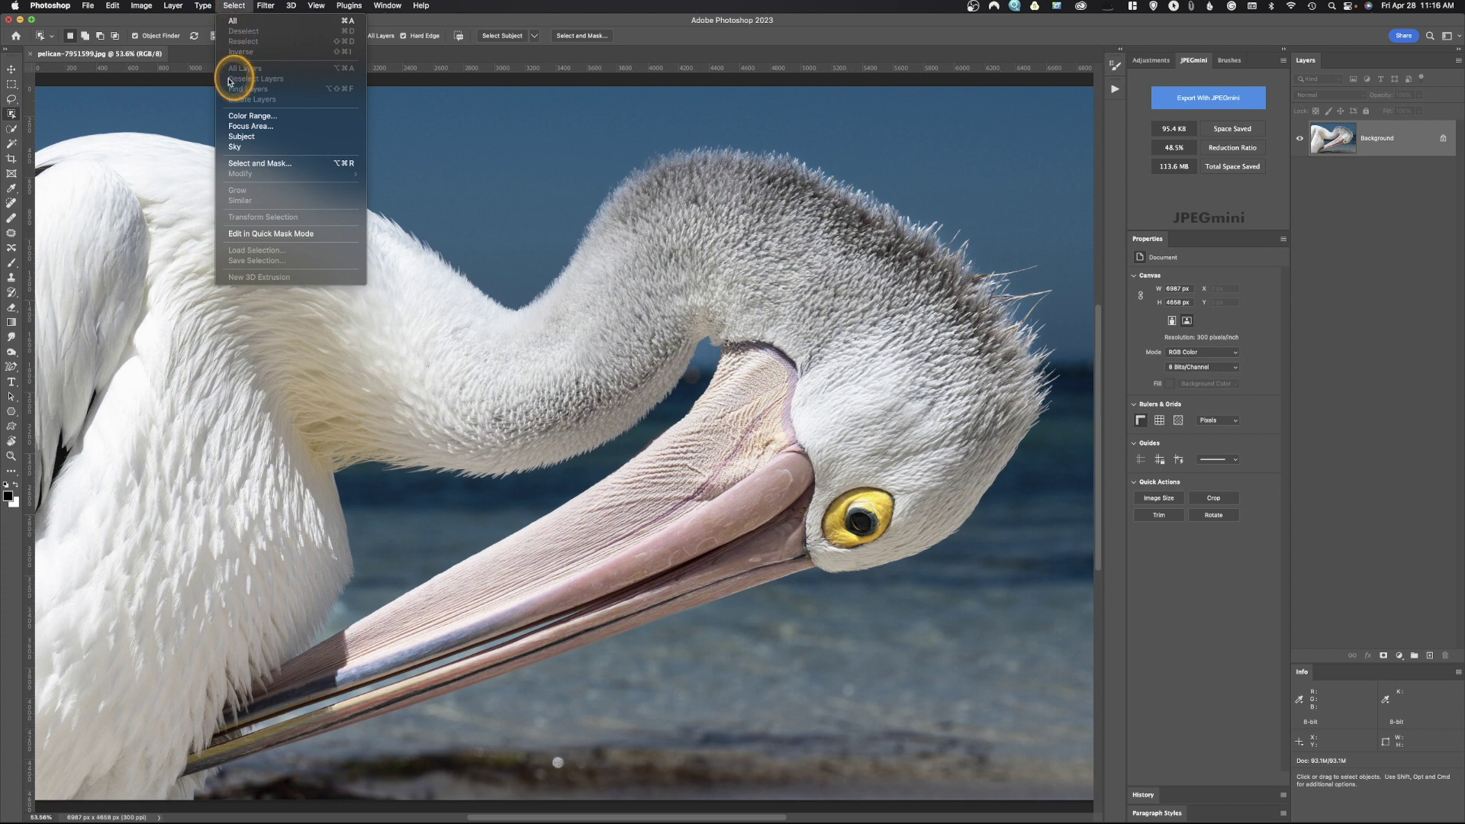
pyautogui.click(245, 163)
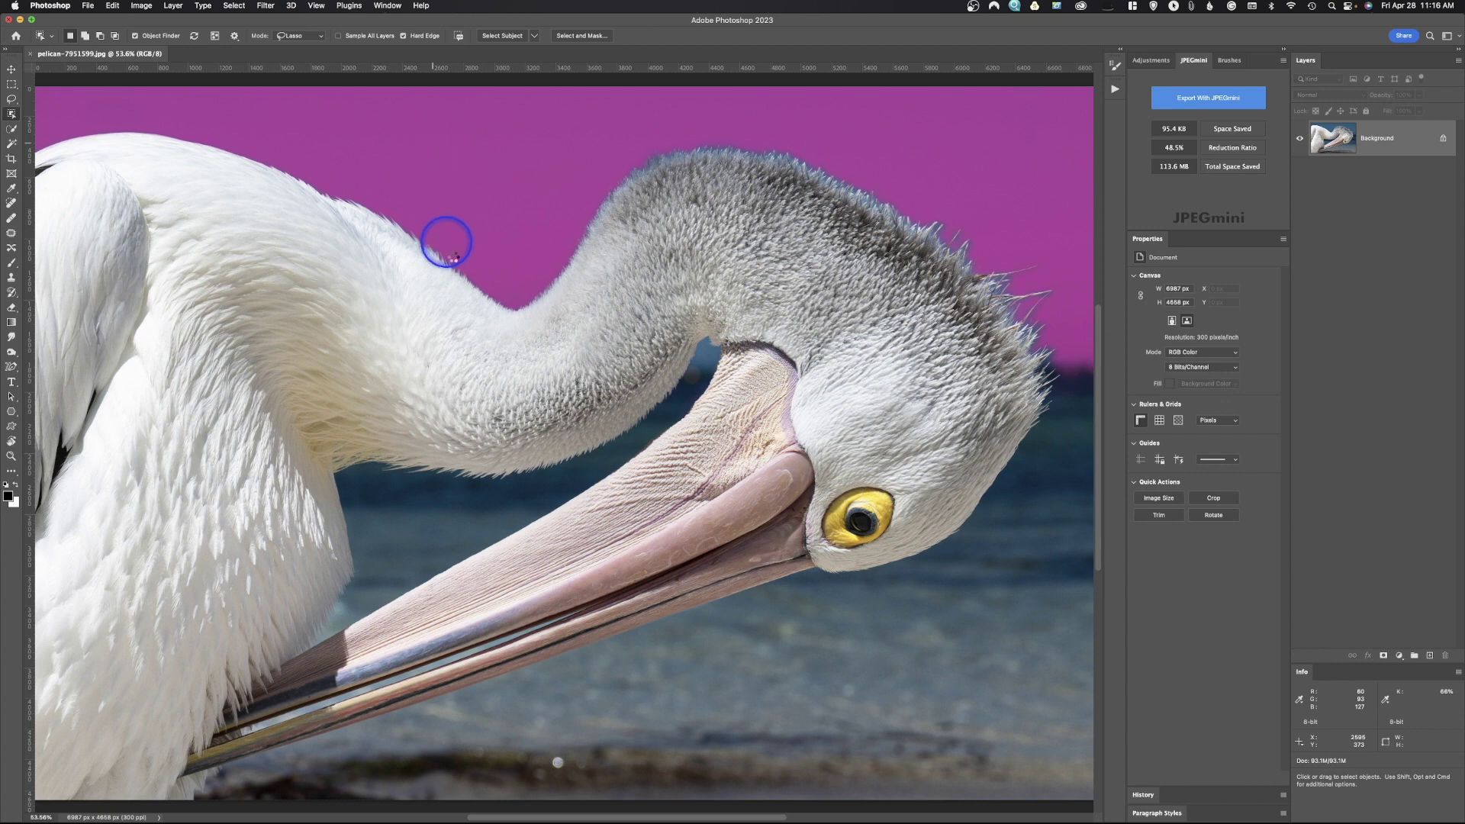
pyautogui.click(546, 264)
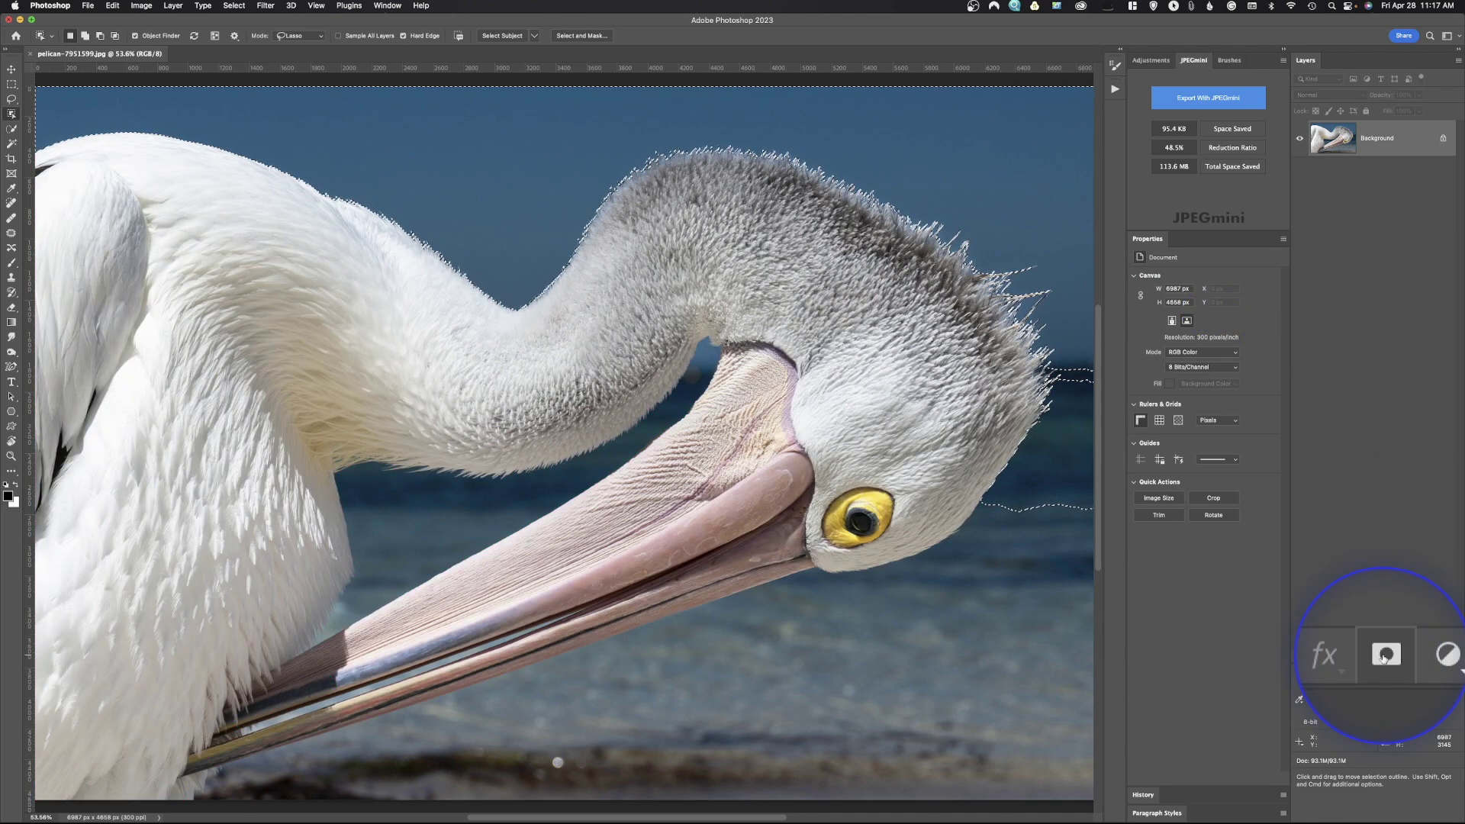
pyautogui.click(1383, 655)
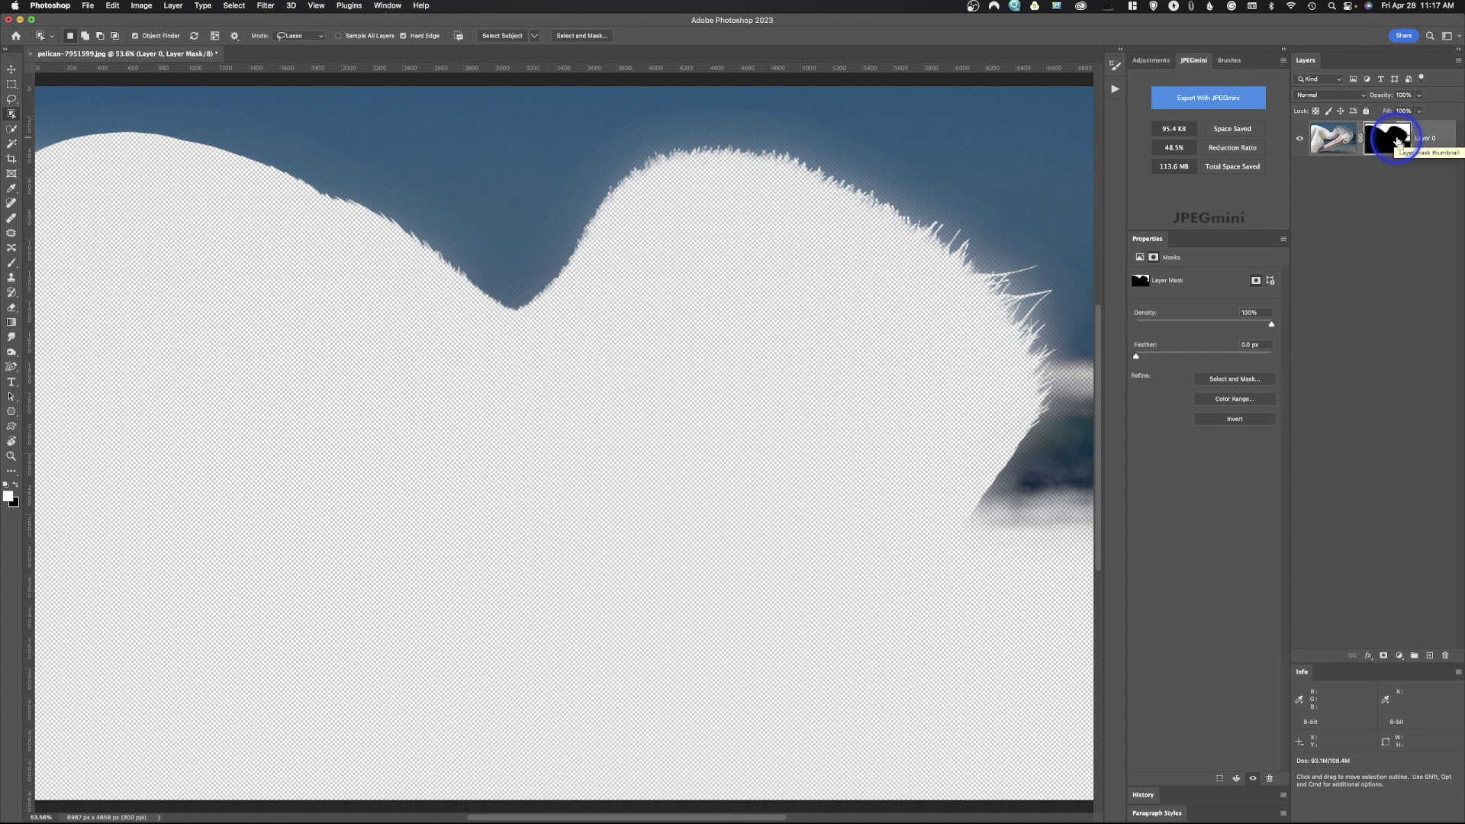
# Undo the layer mask and clear the sky selection.
pyautogui.press('super+z')
pyautogui.press('super+z')
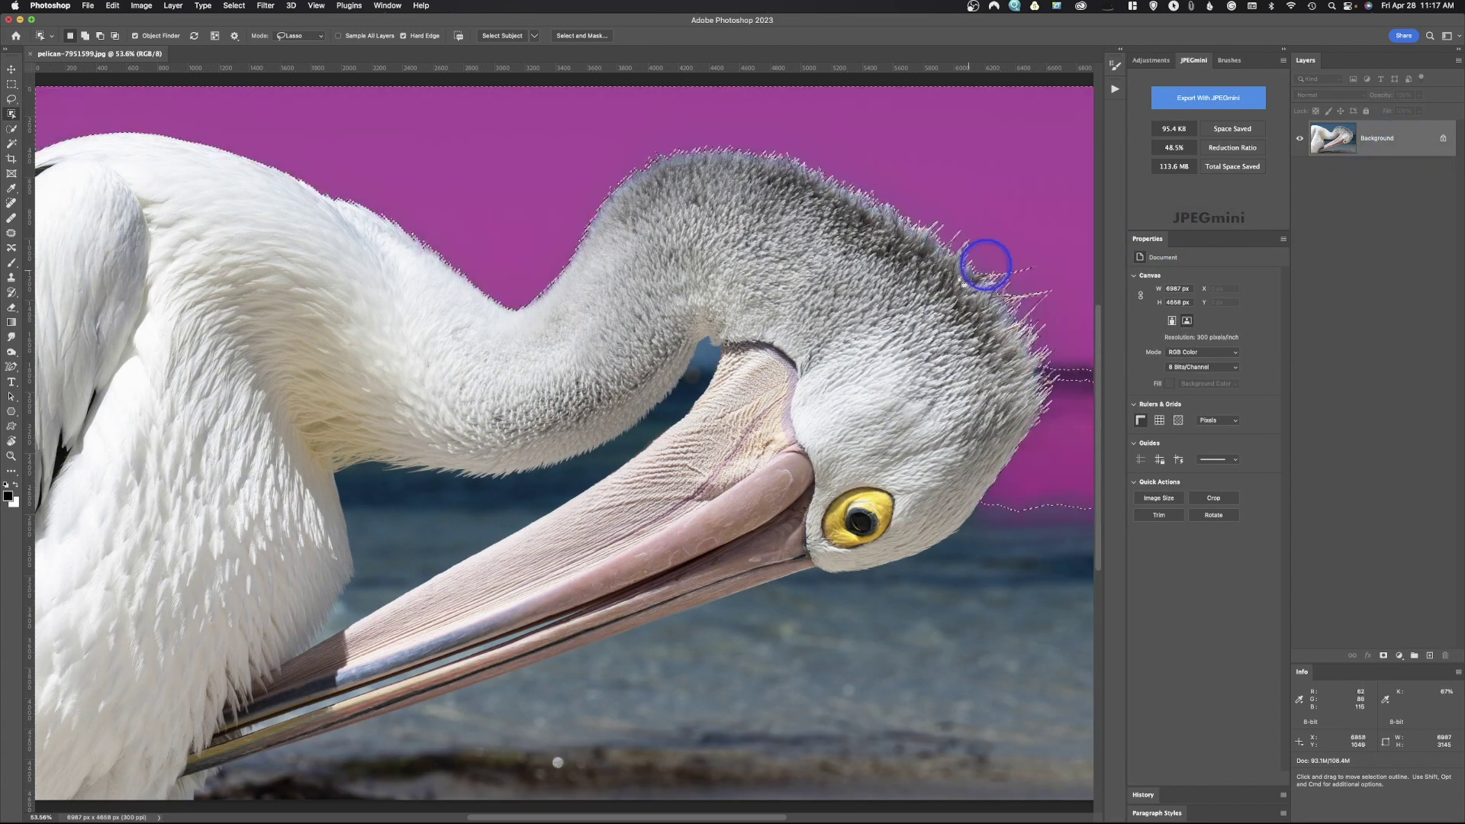
pyautogui.press('super+d')
pyautogui.press('l')
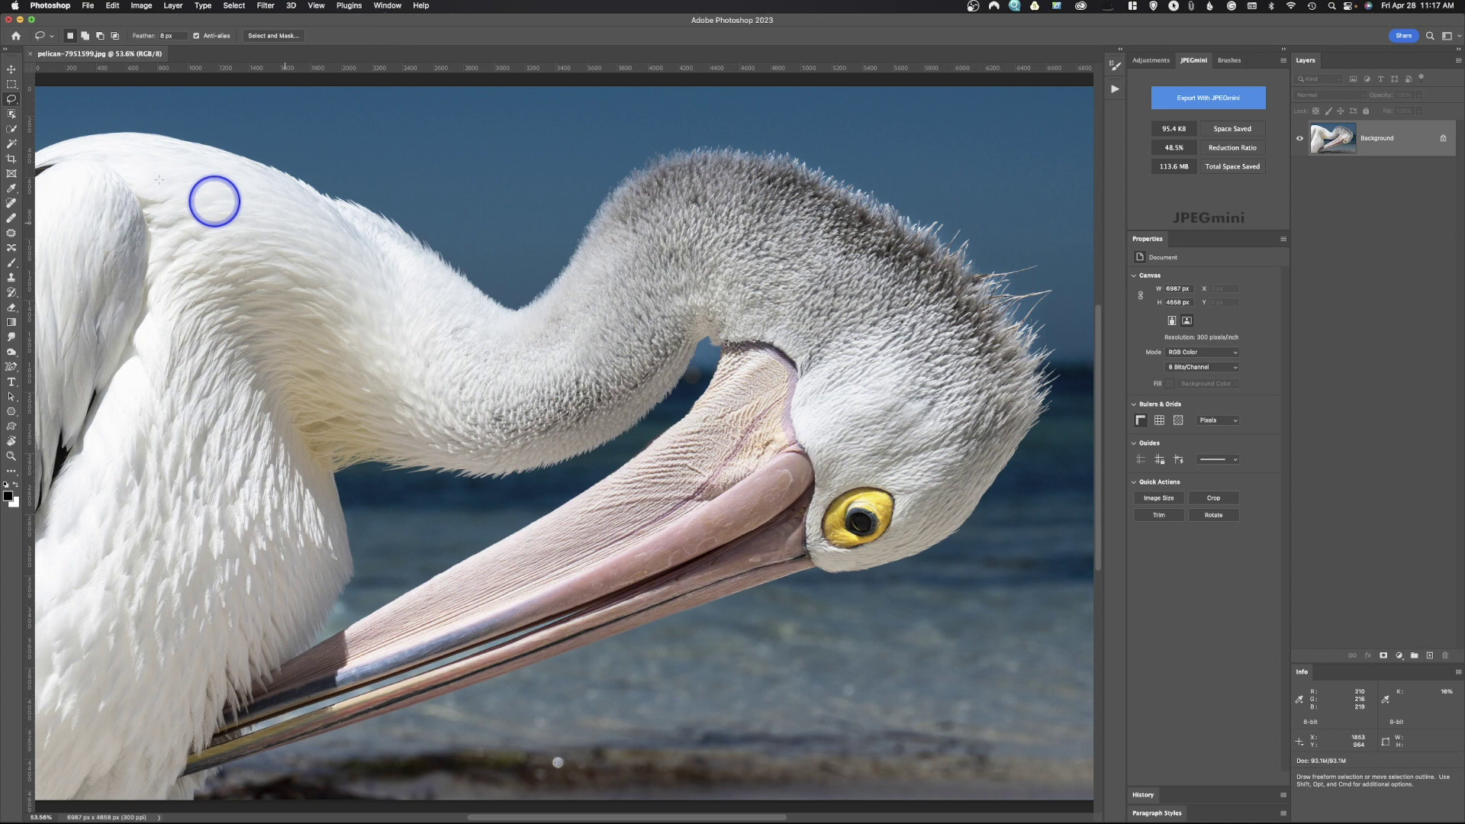
# Select the whole pelican with the Object Selection tool and open the selection in Select and Mask.
pyautogui.click(12, 113)
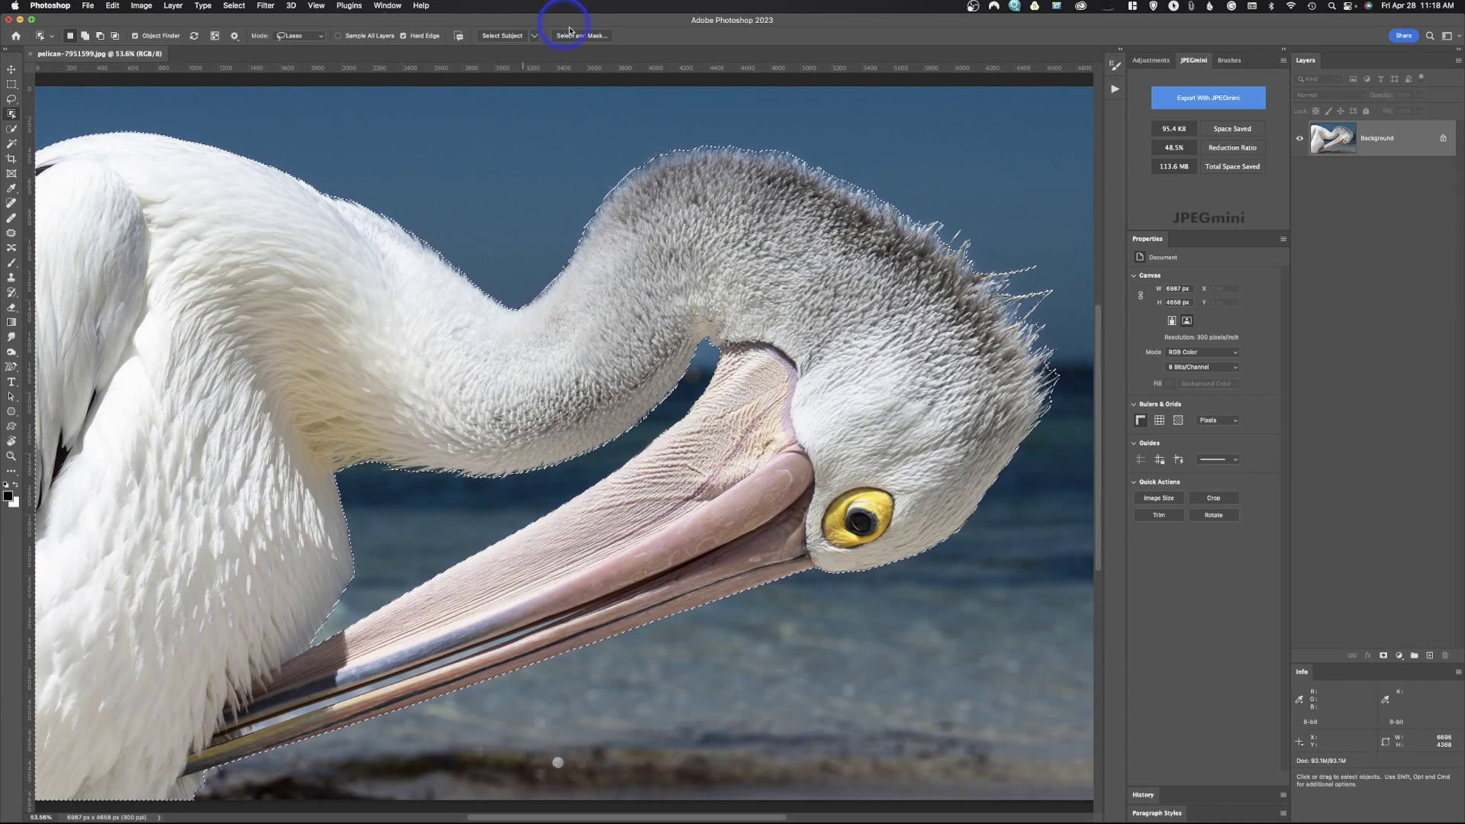
pyautogui.click(584, 36)
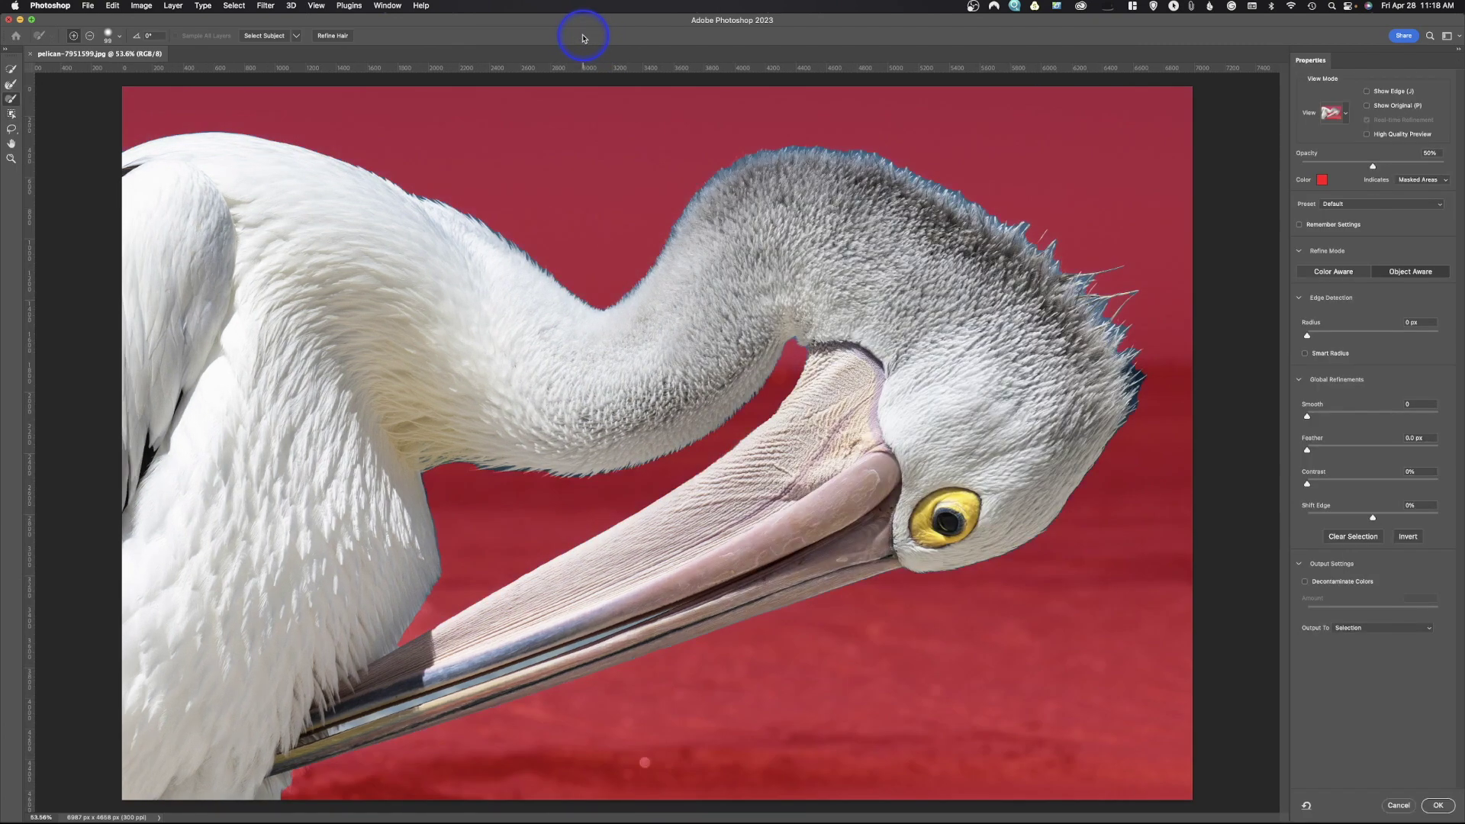
# Brush along the selection edge on top of the pelican's head and neck to refine the feathers.
pyautogui.click(12, 99)
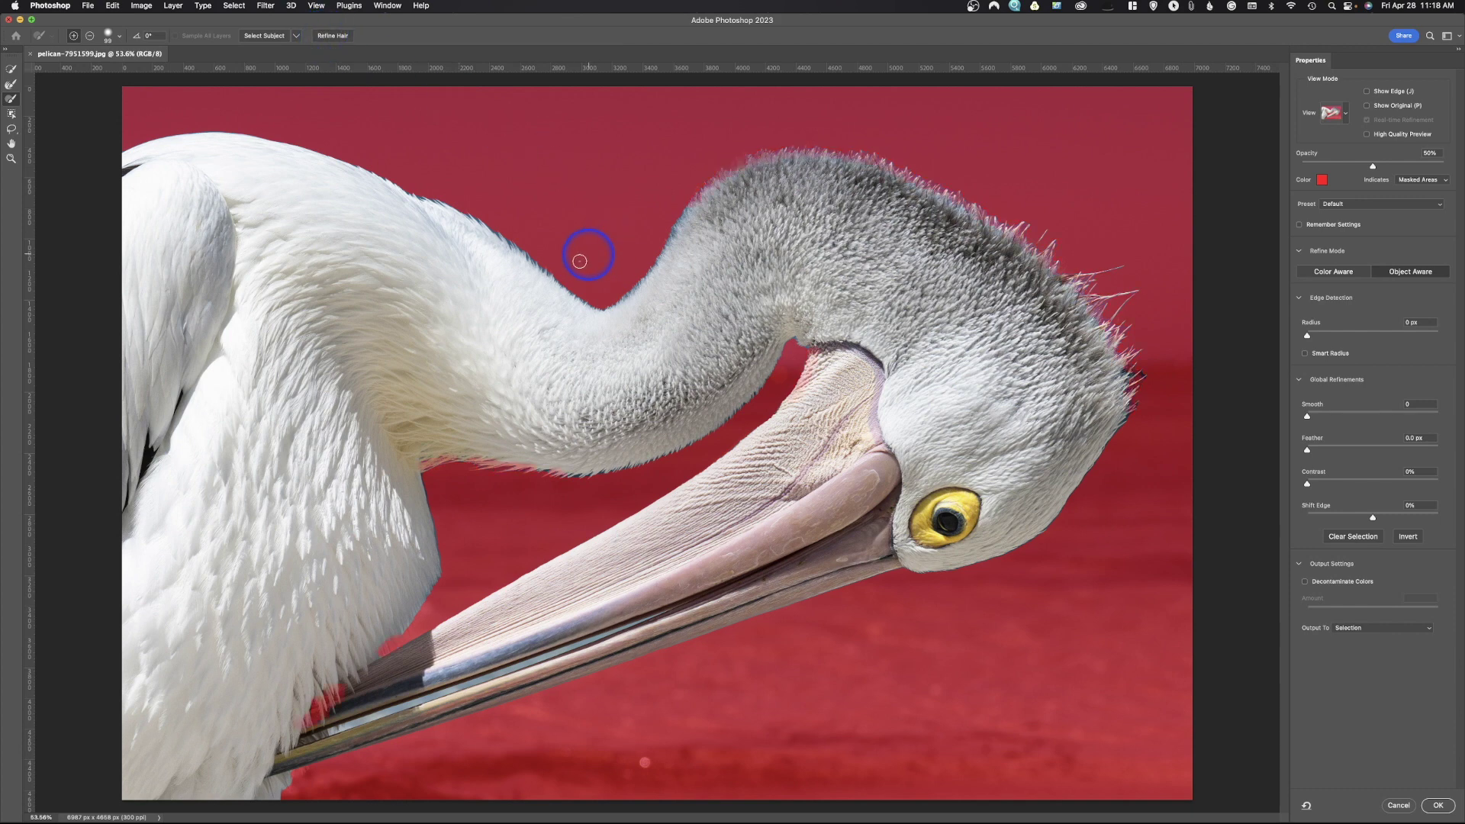
pyautogui.moveTo(874, 222)
pyautogui.mouseDown()
pyautogui.moveTo(899, 199)
pyautogui.moveTo(1008, 245)
pyautogui.moveTo(958, 191)
pyautogui.moveTo(866, 162)
pyautogui.moveTo(1065, 276)
pyautogui.moveTo(1081, 339)
pyautogui.mouseUp()
pyautogui.moveTo(645, 266)
pyautogui.mouseDown()
pyautogui.moveTo(628, 294)
pyautogui.moveTo(585, 312)
pyautogui.moveTo(413, 192)
pyautogui.mouseUp()
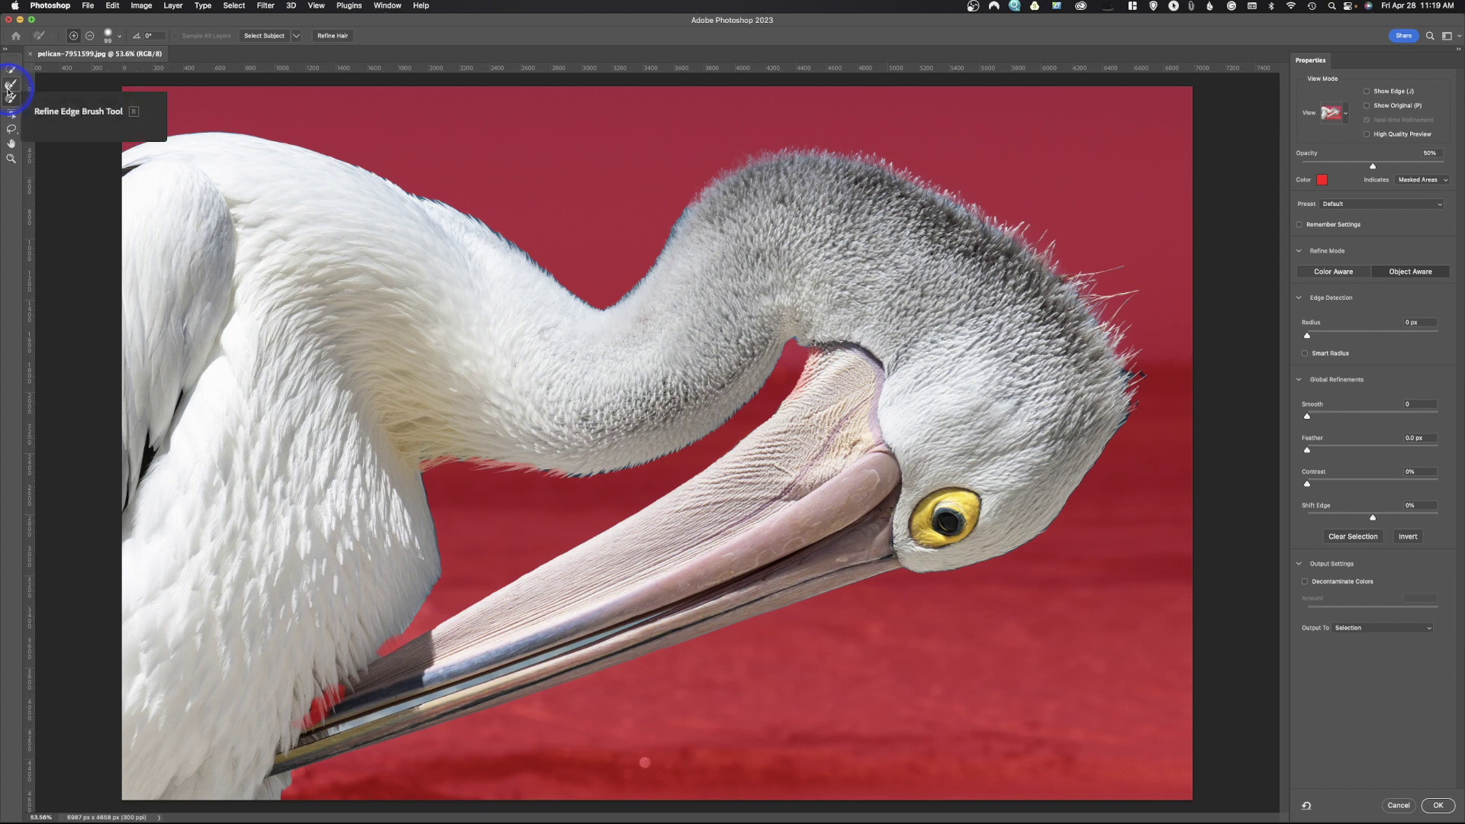
# With Smart Radius on, refine the edges above and below the neck using a small Refine Edge Brush.
pyautogui.press('[')
pyautogui.press('[')
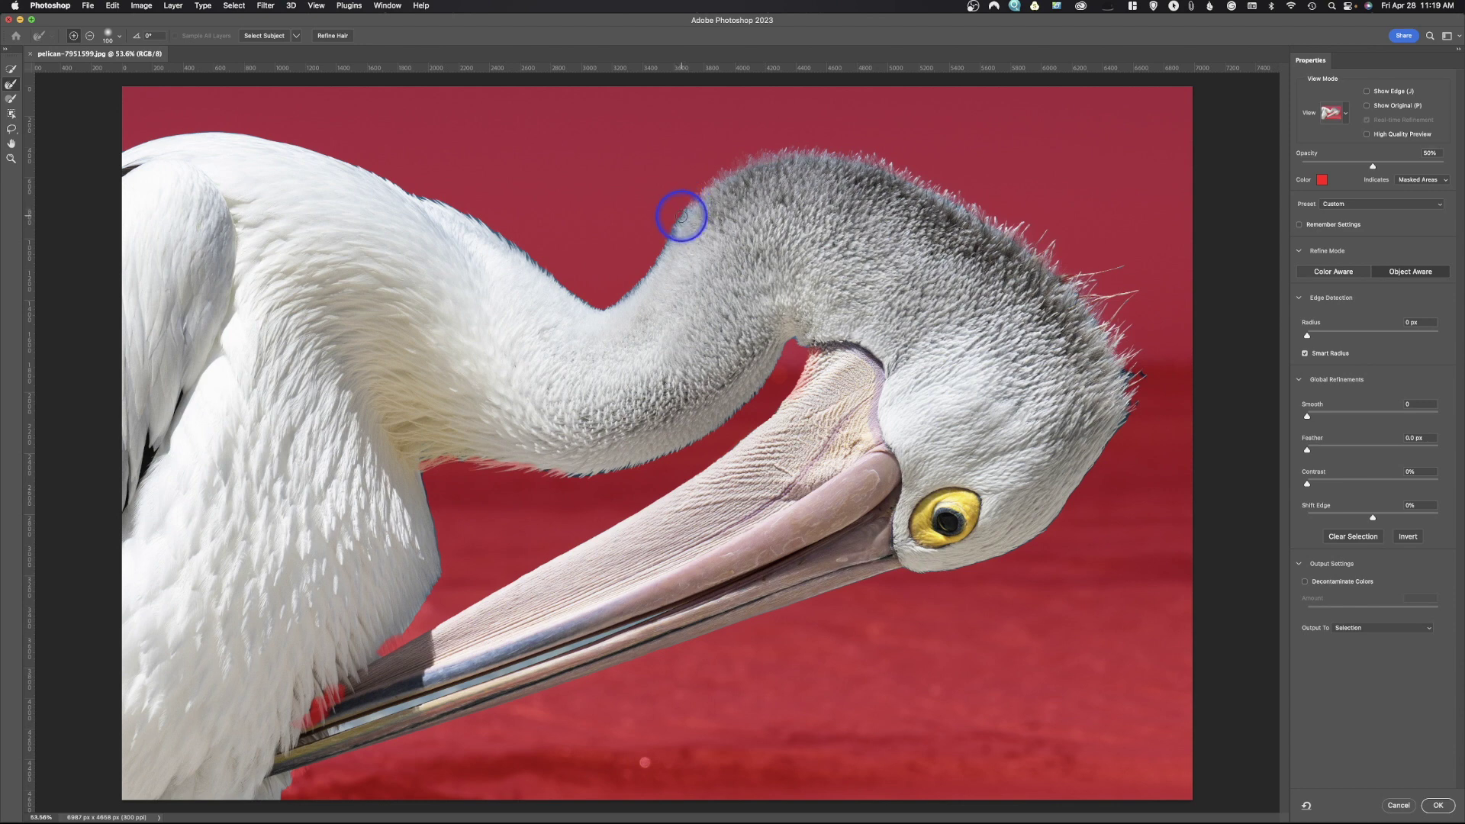
pyautogui.moveTo(693, 201)
pyautogui.mouseDown()
pyautogui.moveTo(632, 298)
pyautogui.moveTo(607, 307)
pyautogui.moveTo(529, 245)
pyautogui.moveTo(412, 197)
pyautogui.mouseUp()
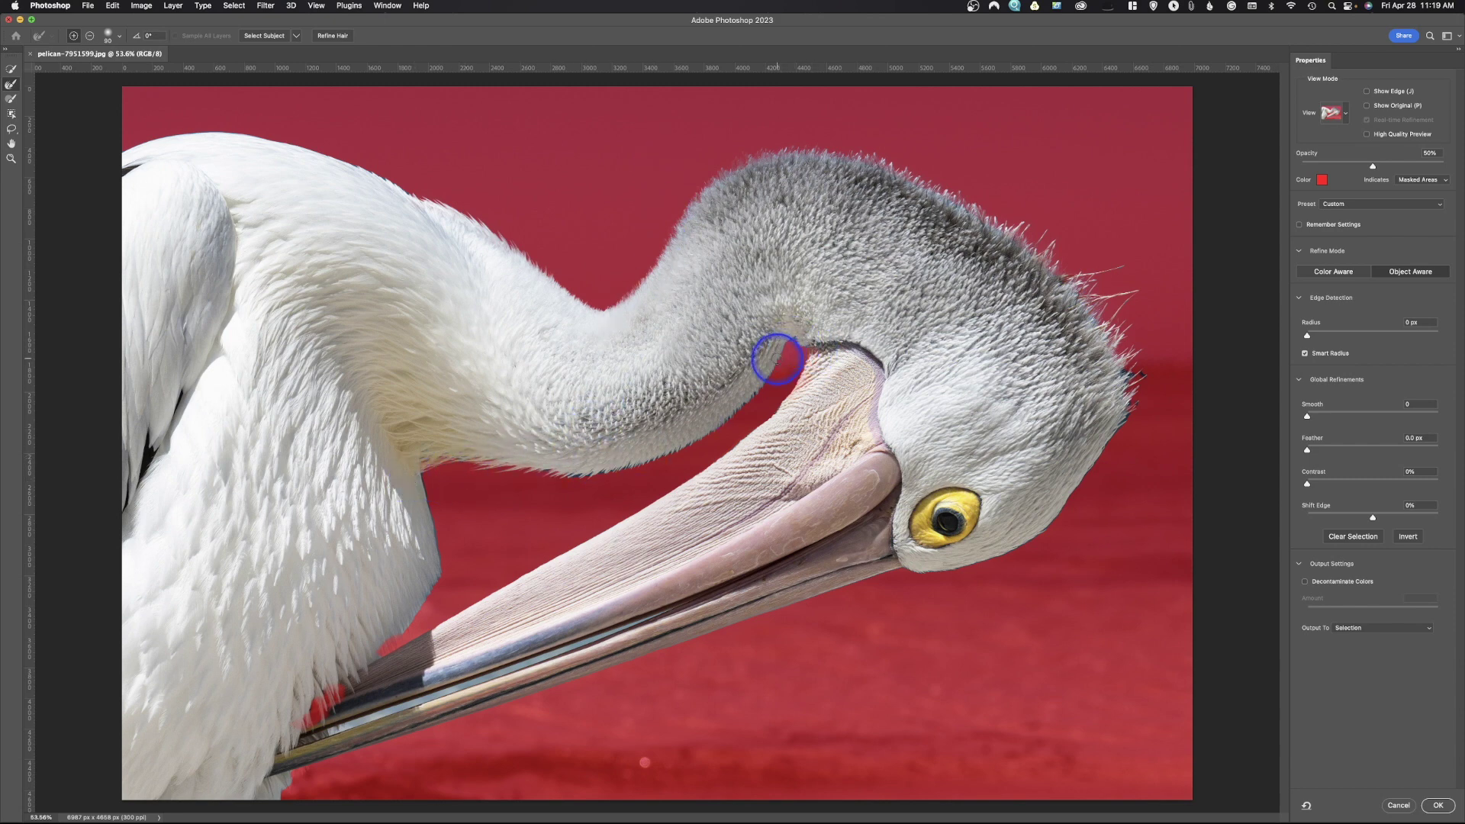
pyautogui.moveTo(777, 360)
pyautogui.mouseDown()
pyautogui.moveTo(745, 412)
pyautogui.moveTo(651, 458)
pyautogui.moveTo(582, 473)
pyautogui.moveTo(537, 462)
pyautogui.mouseUp()
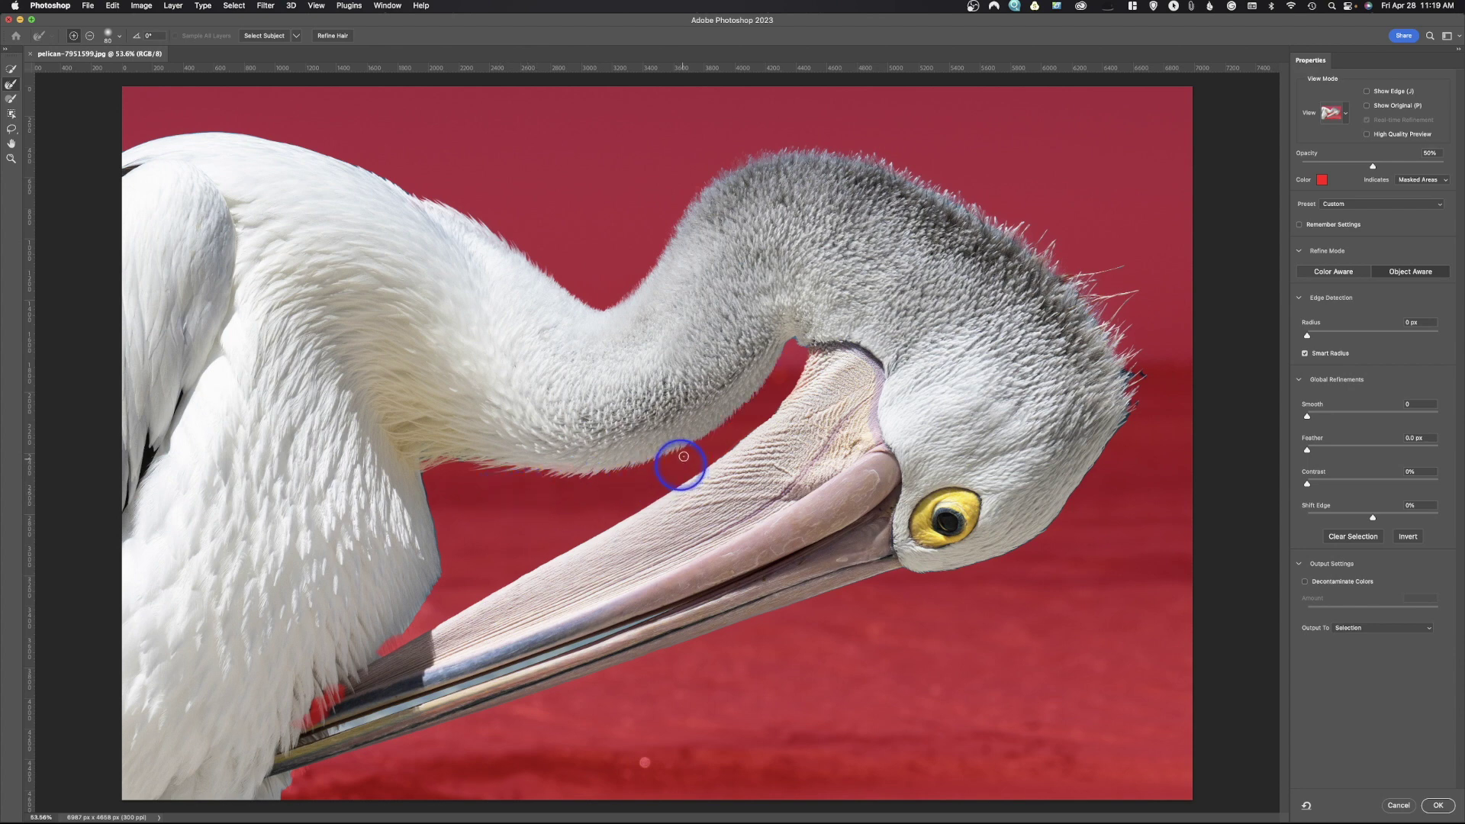
pyautogui.moveTo(795, 339); pyautogui.dragTo(801, 337)
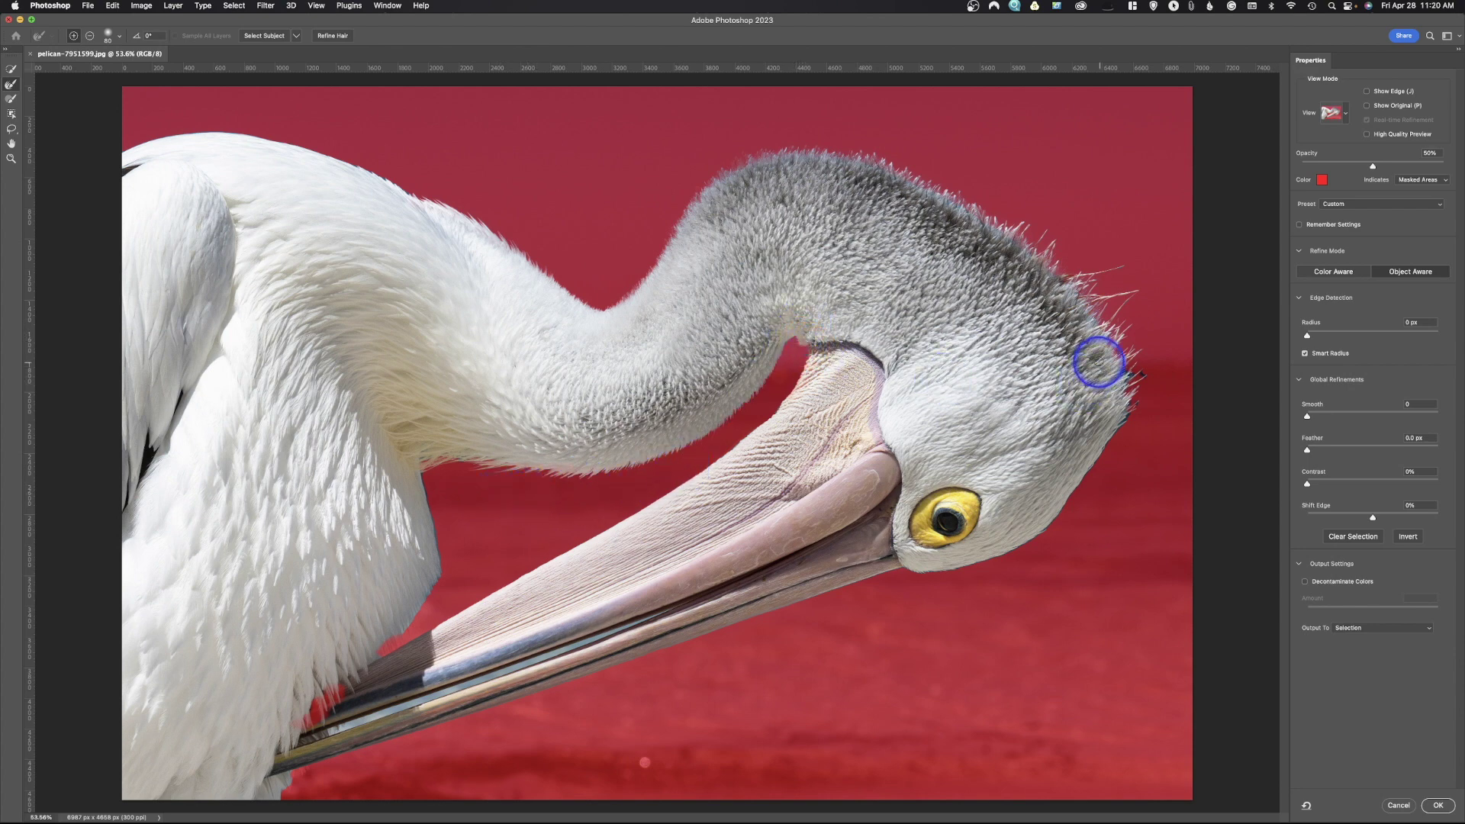
# Undo the stroke over the feather tips behind the head and refine that edge again with a larger brush.
pyautogui.moveTo(1128, 369); pyautogui.dragTo(1141, 376)
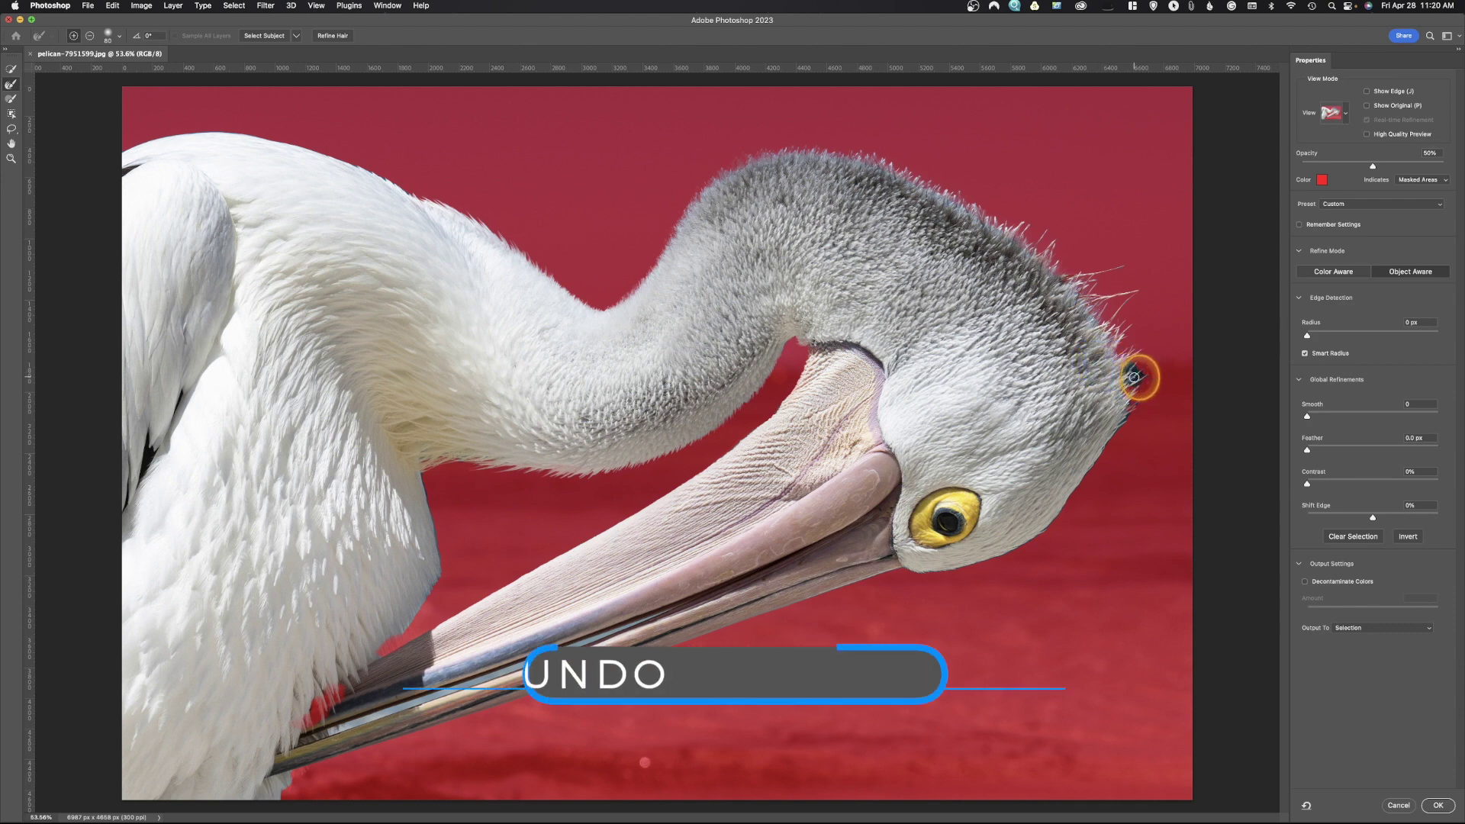
pyautogui.press('super+z')
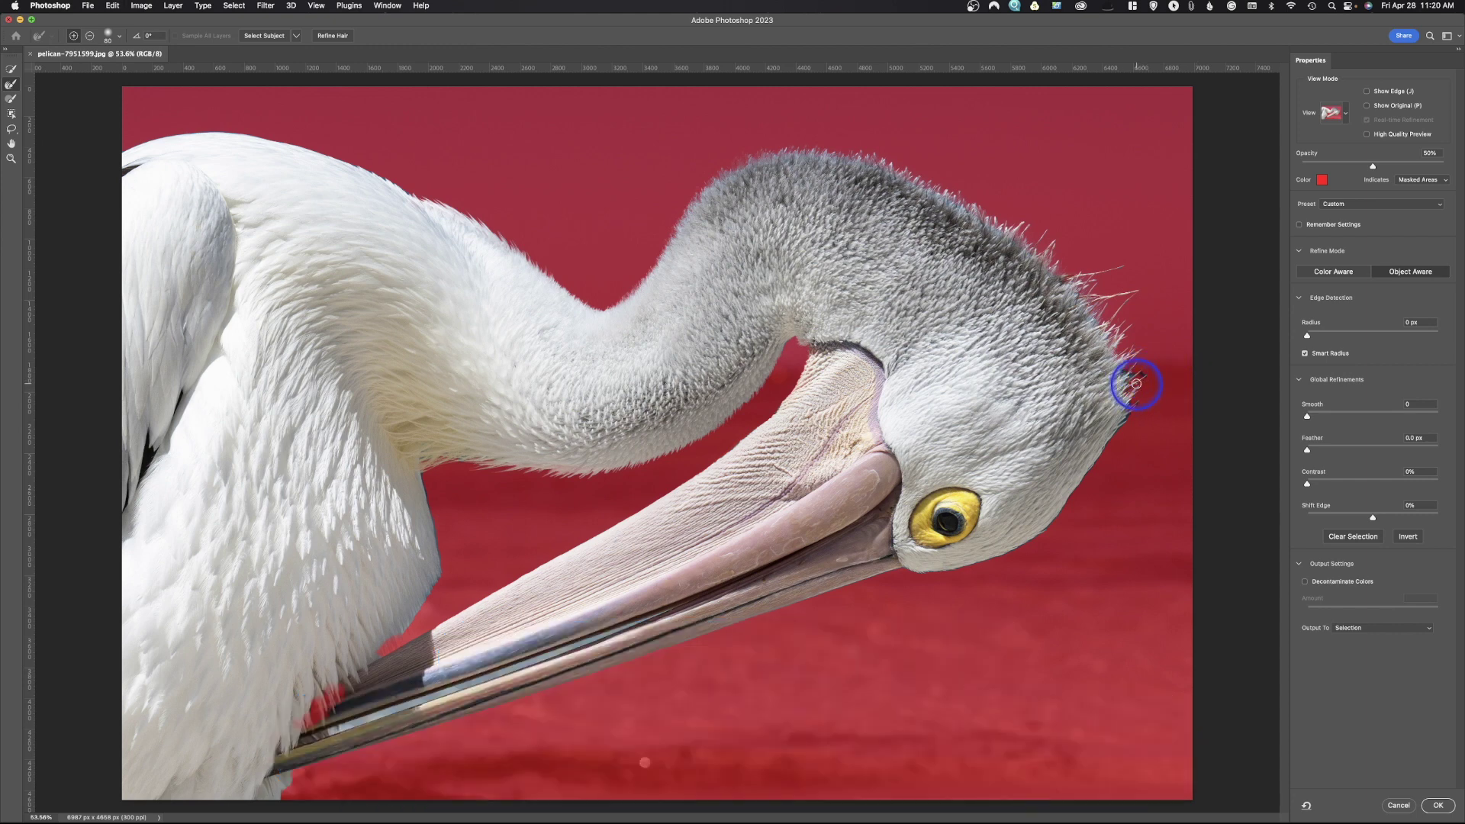
pyautogui.press(']')
pyautogui.press(']')
pyautogui.moveTo(1131, 370)
pyautogui.mouseDown()
pyautogui.moveTo(1161, 366)
pyautogui.moveTo(1203, 419)
pyautogui.moveTo(1132, 409)
pyautogui.moveTo(1127, 431)
pyautogui.mouseUp()
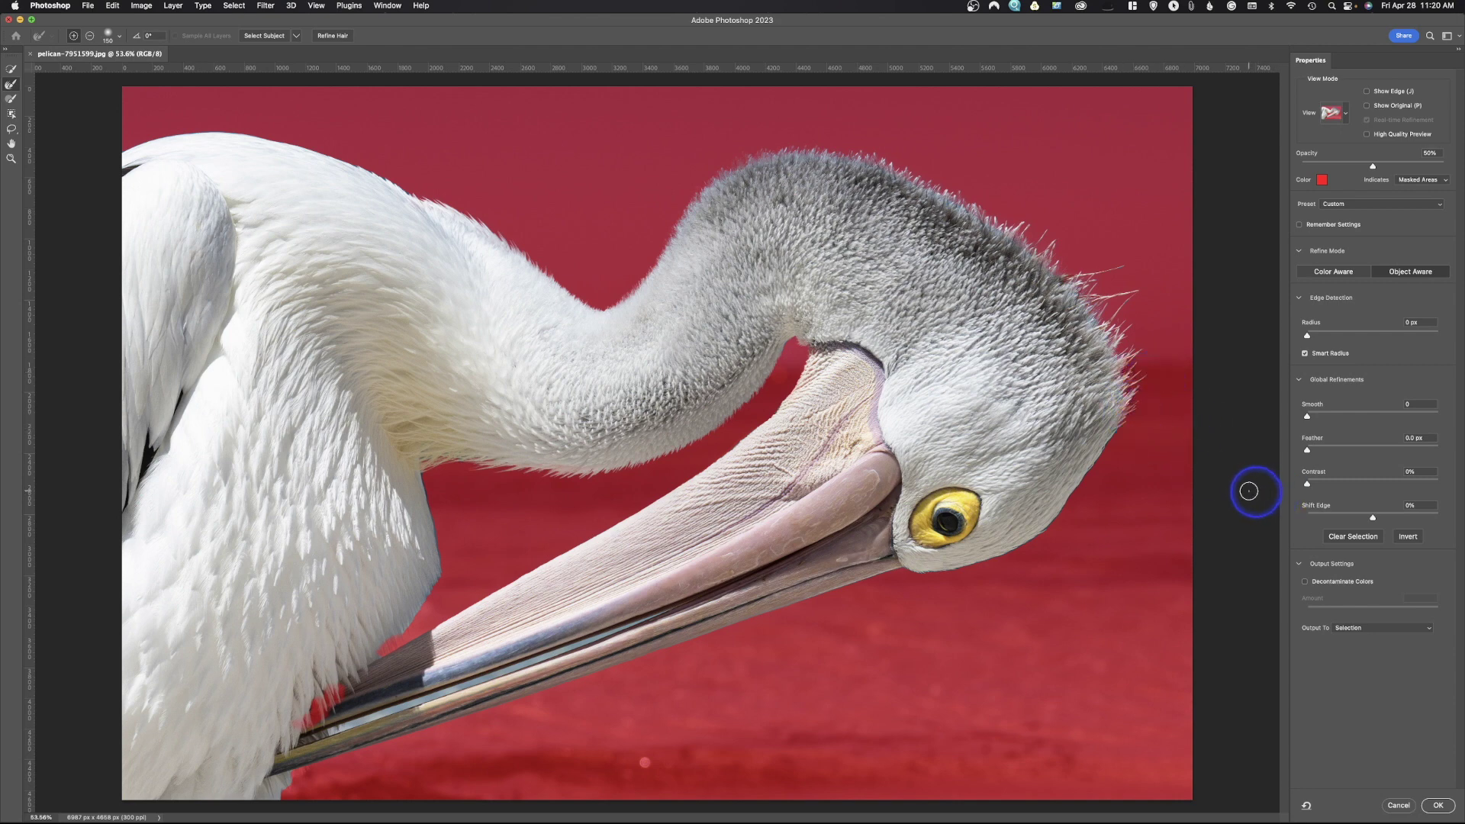
# Refine the remaining edges along the face, breast and back with a smaller brush, and output the result as a layer mask.
pyautogui.press('[')
pyautogui.press('[')
pyautogui.press('[')
pyautogui.moveTo(1115, 428)
pyautogui.mouseDown()
pyautogui.moveTo(1062, 514)
pyautogui.moveTo(945, 579)
pyautogui.moveTo(904, 570)
pyautogui.mouseUp()
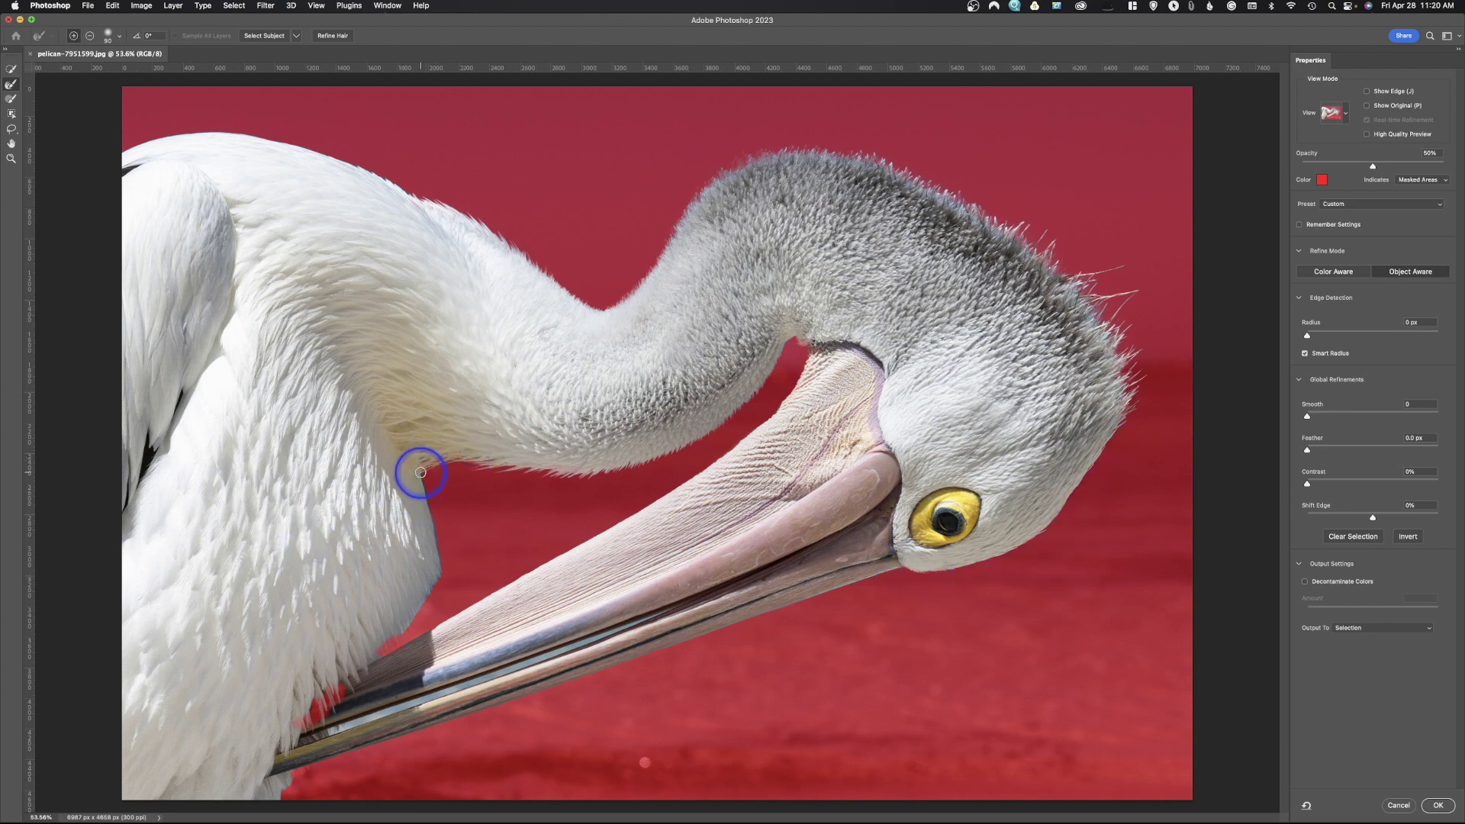
pyautogui.moveTo(415, 474)
pyautogui.mouseDown()
pyautogui.moveTo(445, 526)
pyautogui.moveTo(432, 602)
pyautogui.moveTo(386, 649)
pyautogui.mouseUp()
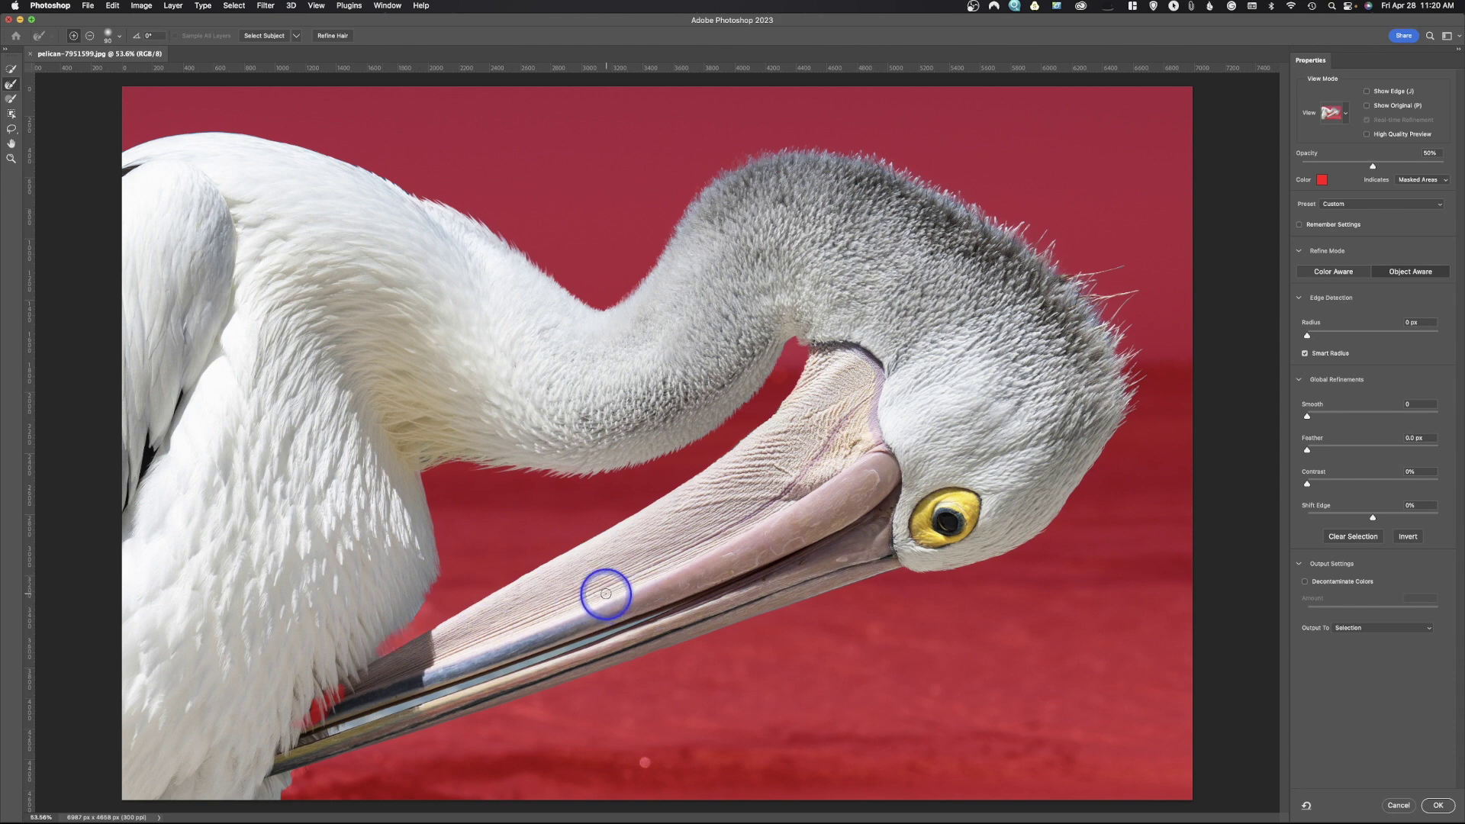
pyautogui.moveTo(126, 143)
pyautogui.mouseDown()
pyautogui.moveTo(241, 132)
pyautogui.moveTo(350, 156)
pyautogui.moveTo(411, 191)
pyautogui.mouseUp()
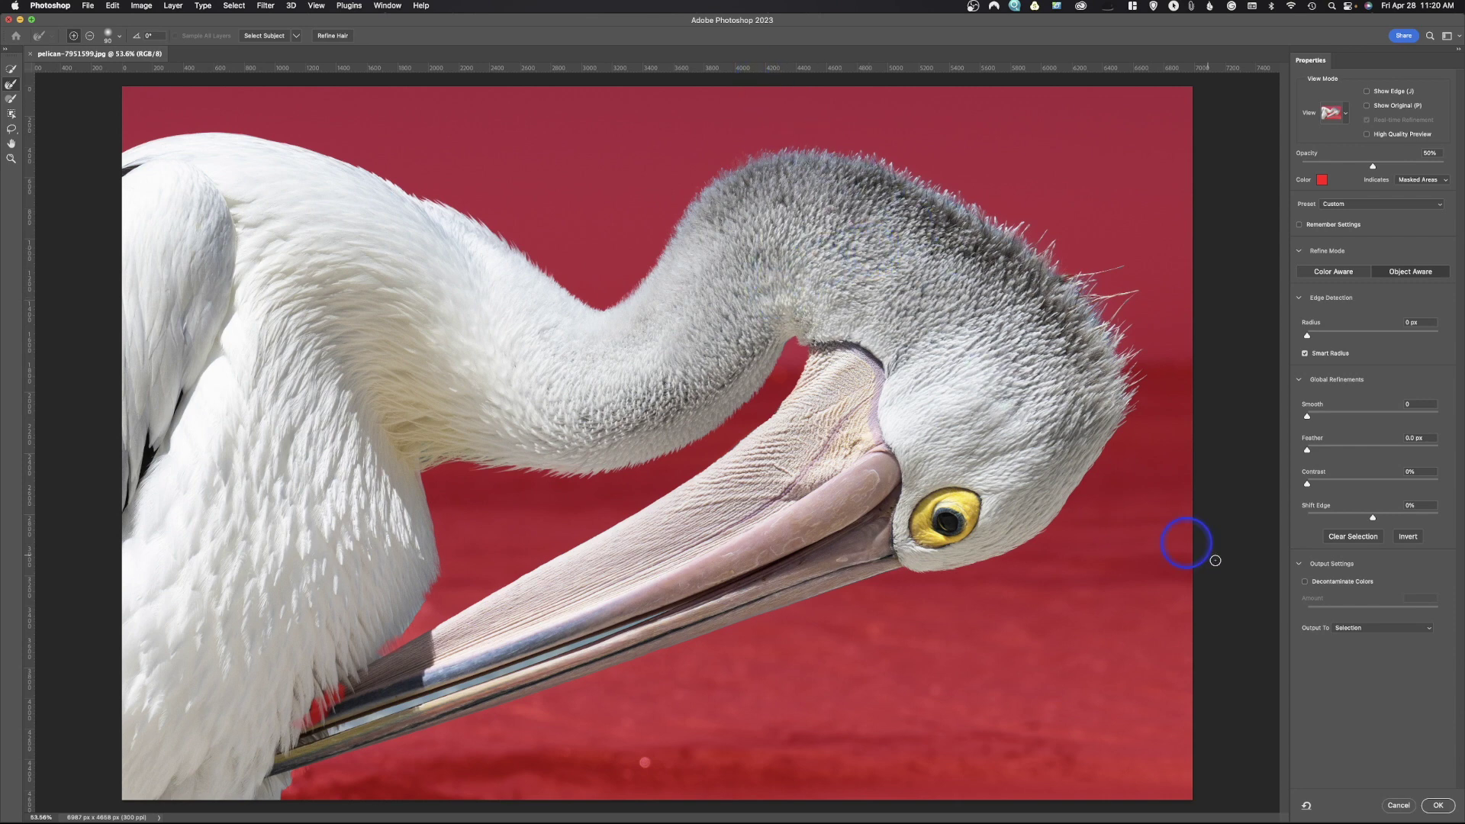
pyautogui.click(1360, 630)
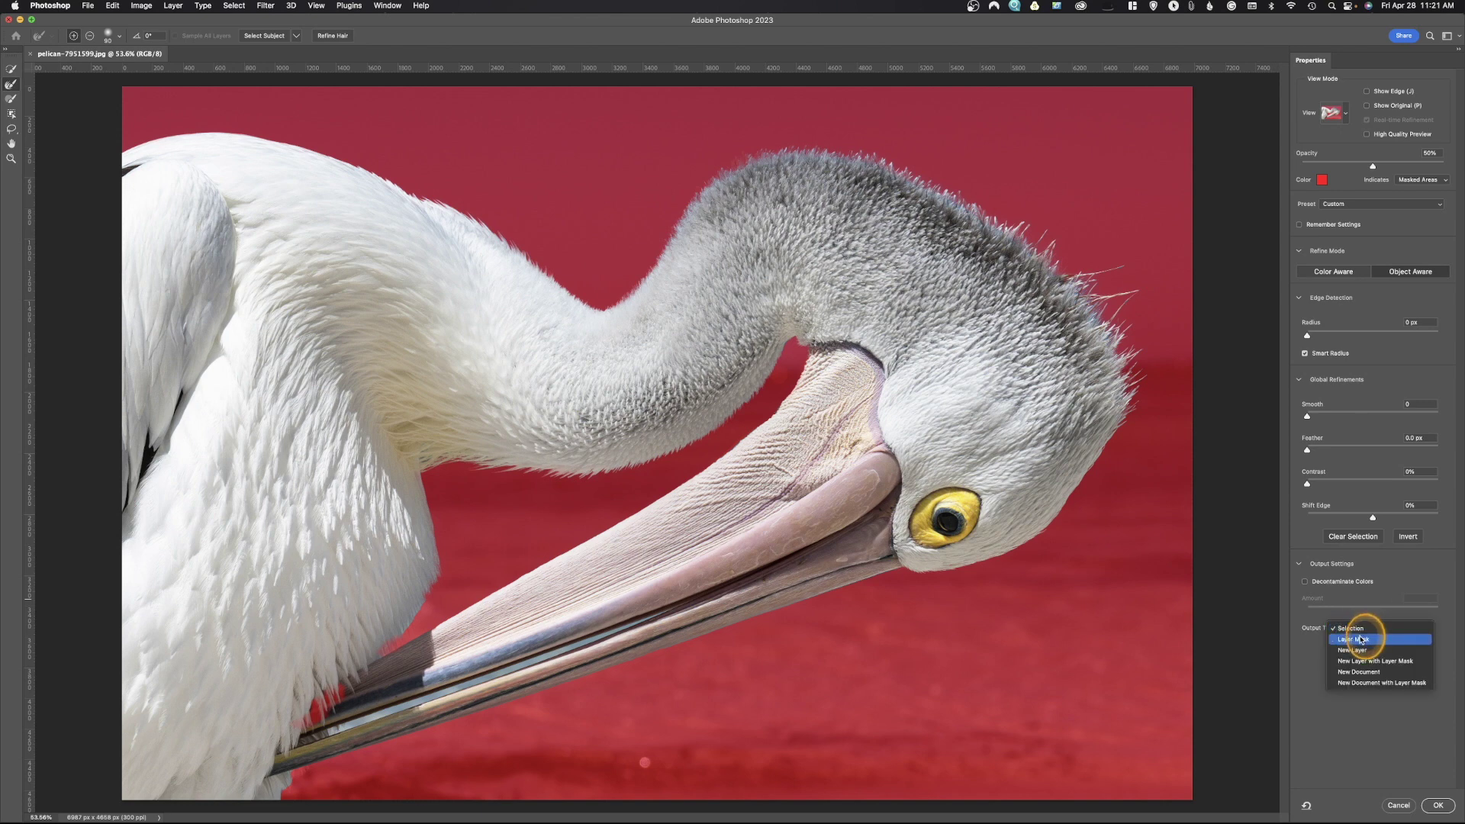
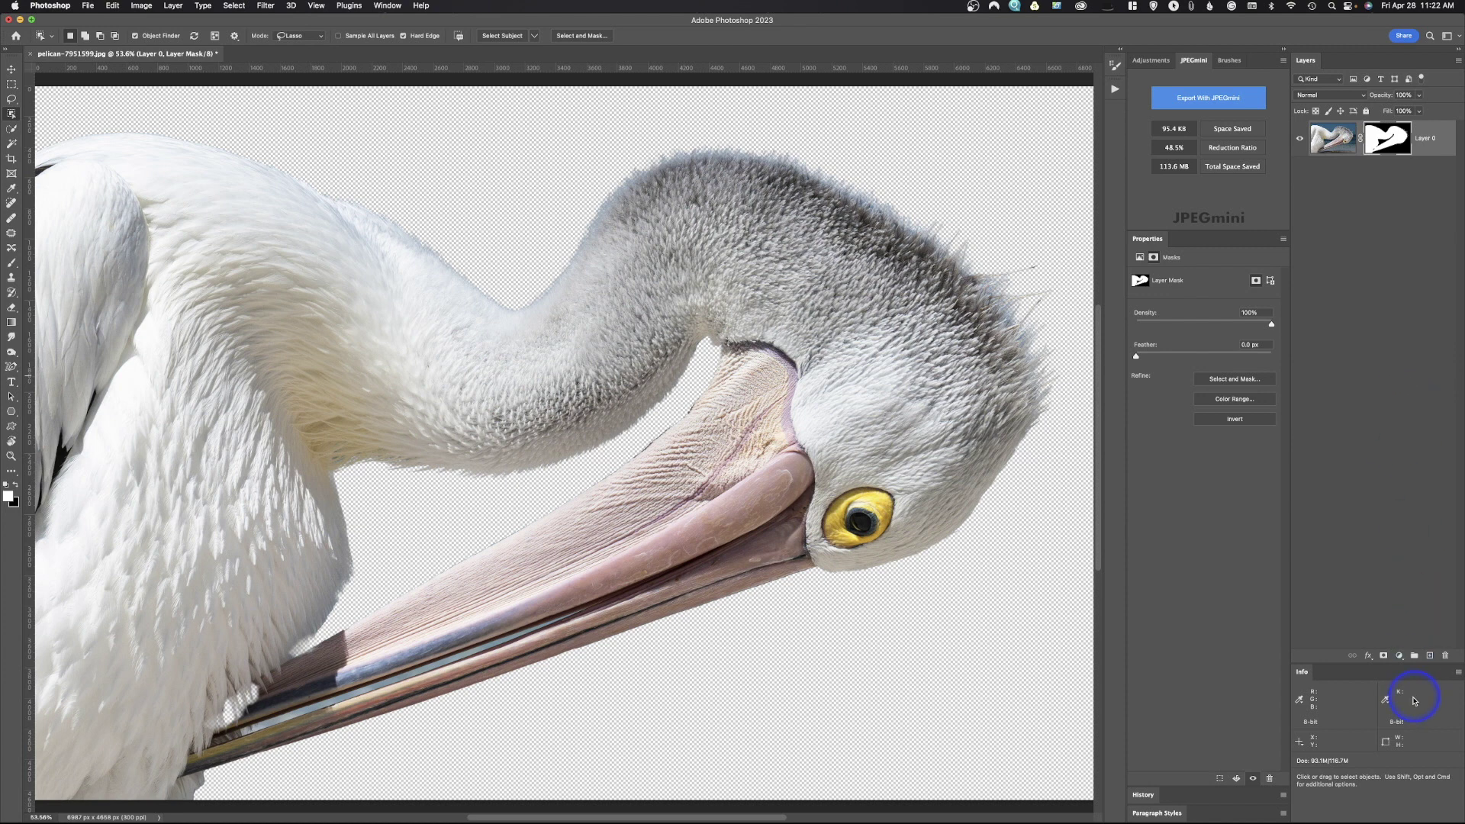
# Add a red (#f30707) solid color fill layer above the pelican and set its blend mode to Color.
pyautogui.click(1397, 658)
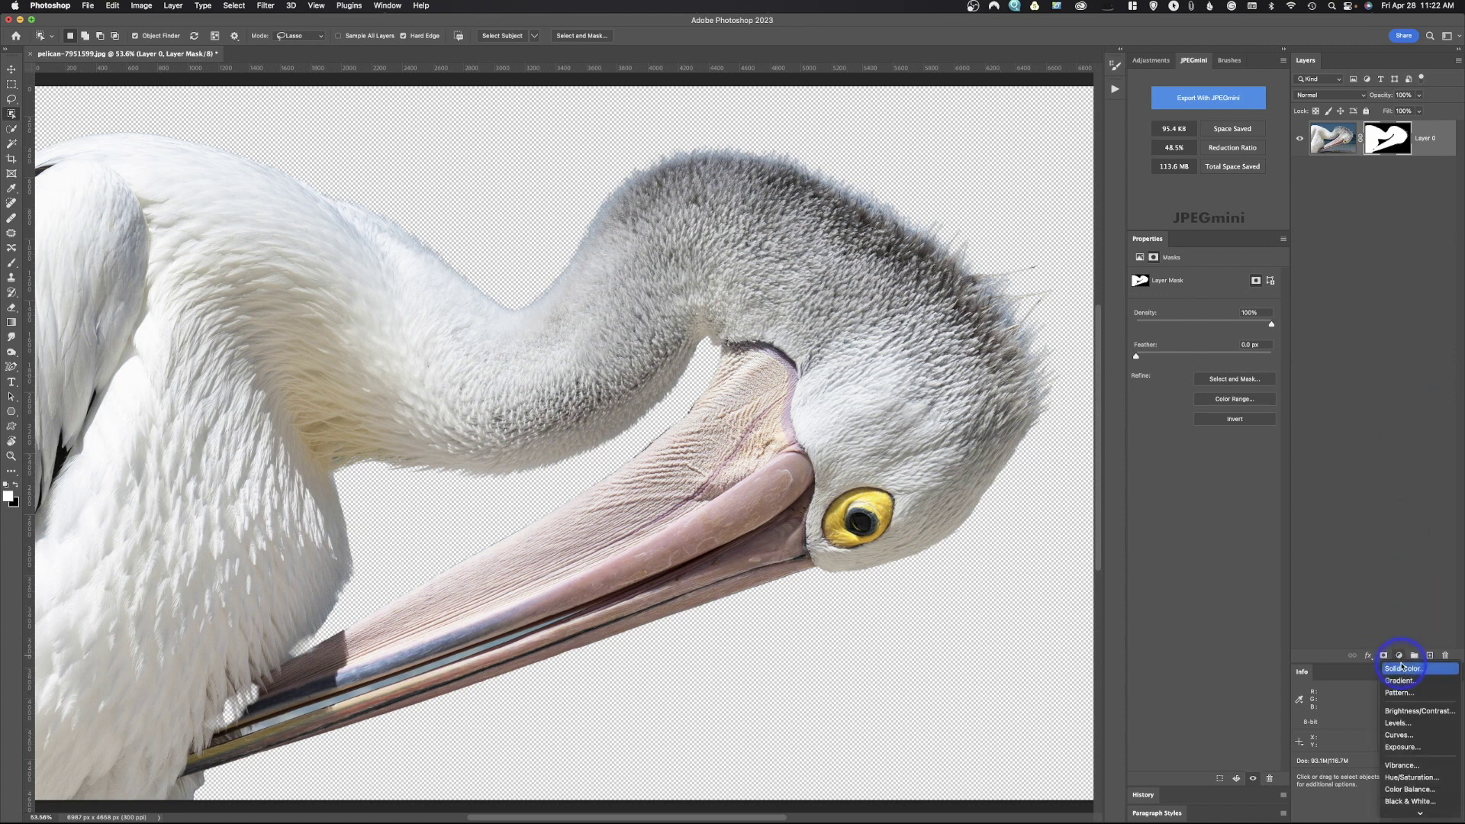
pyautogui.click(1403, 665)
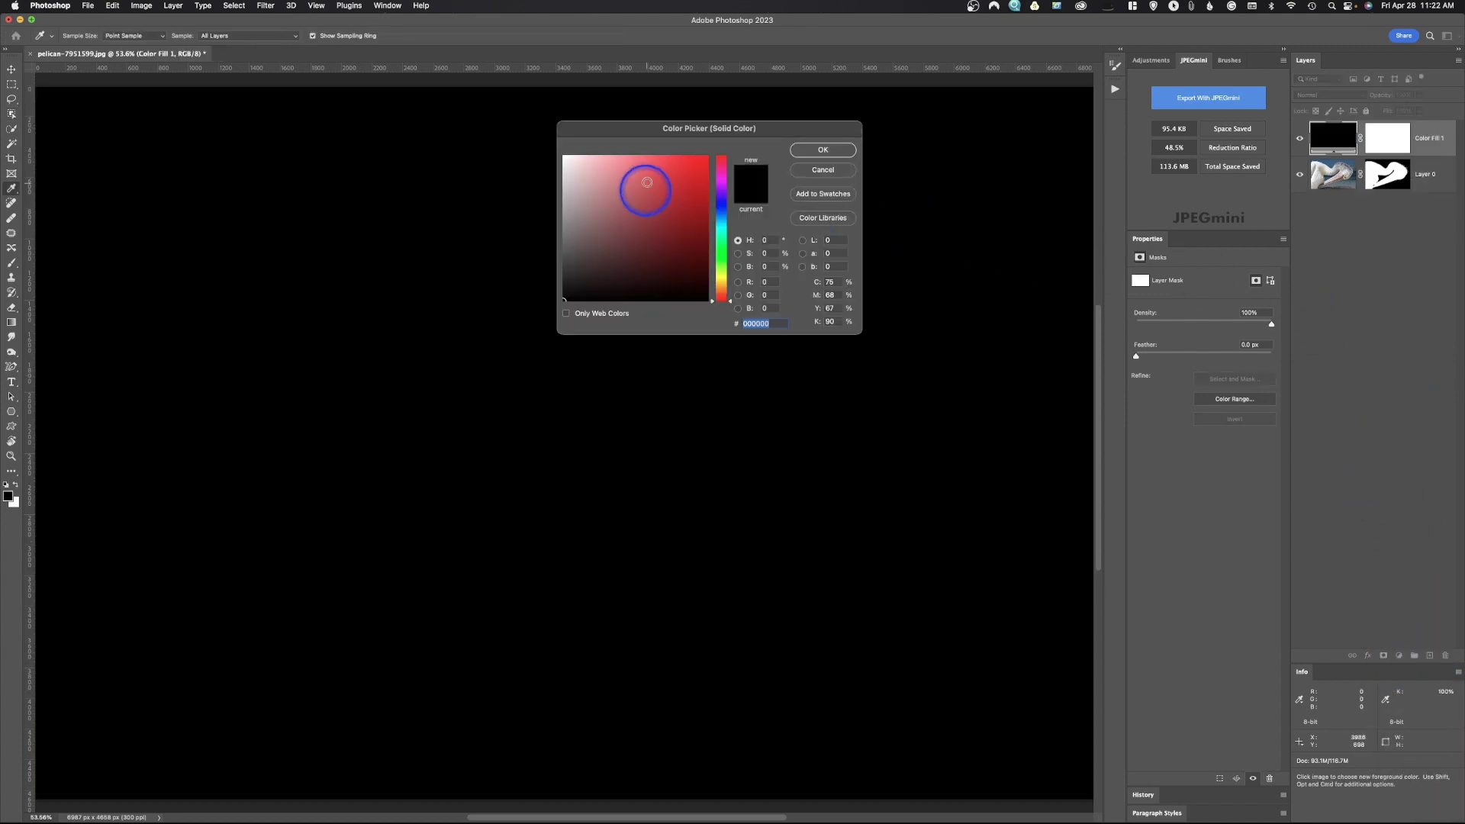
pyautogui.click(703, 162)
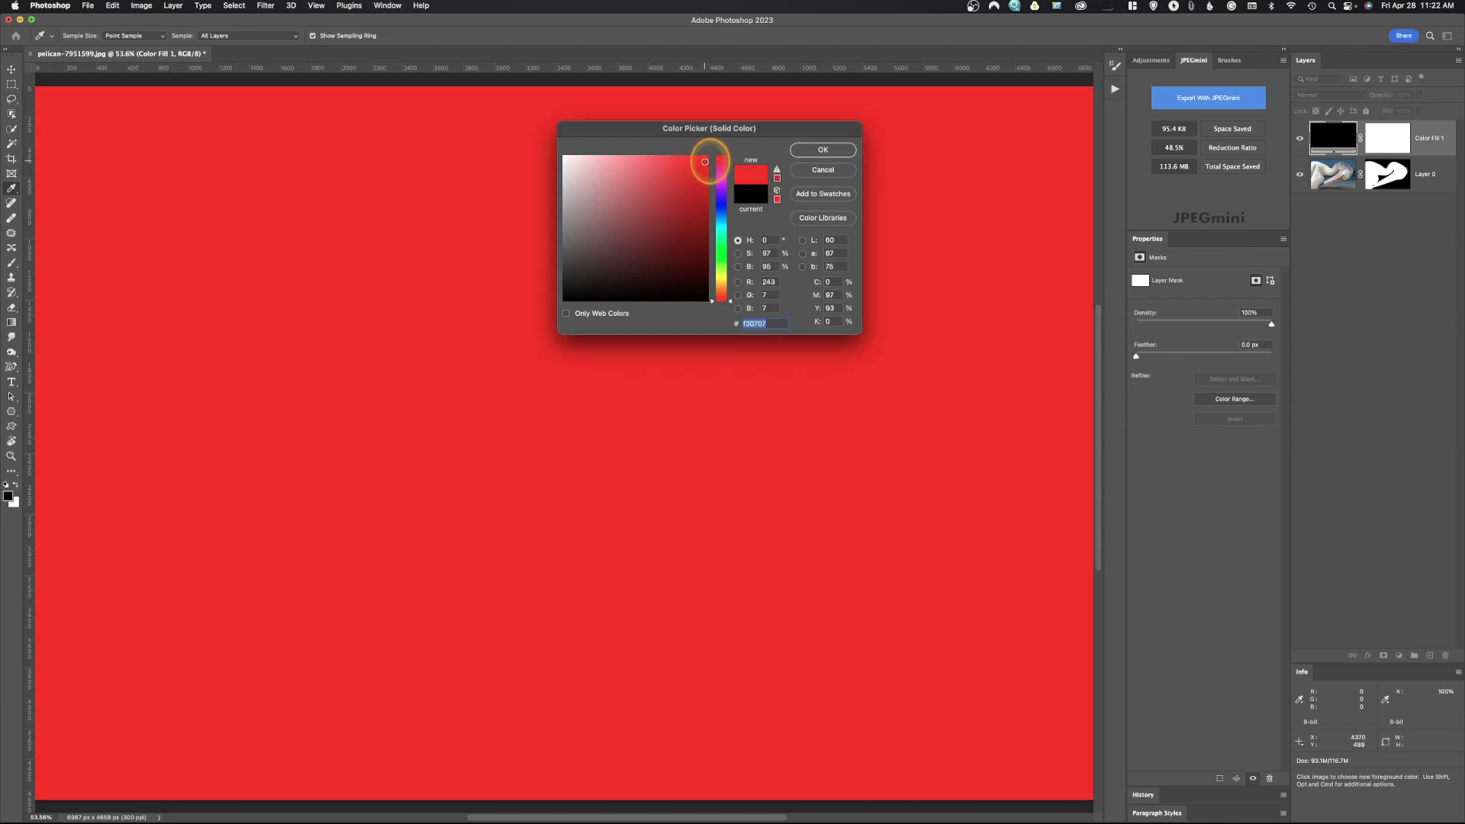
pyautogui.click(824, 150)
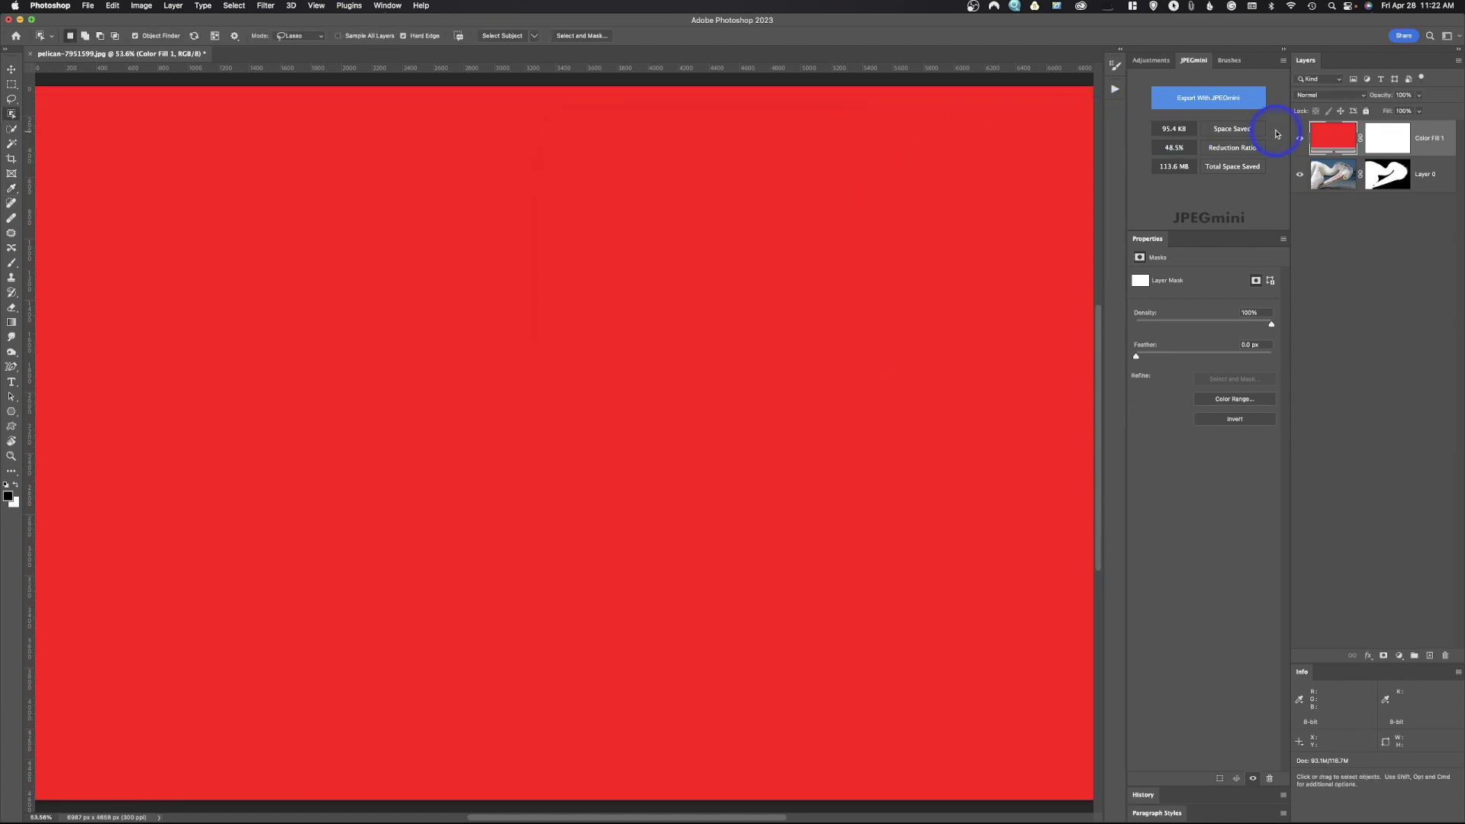
pyautogui.click(1314, 95)
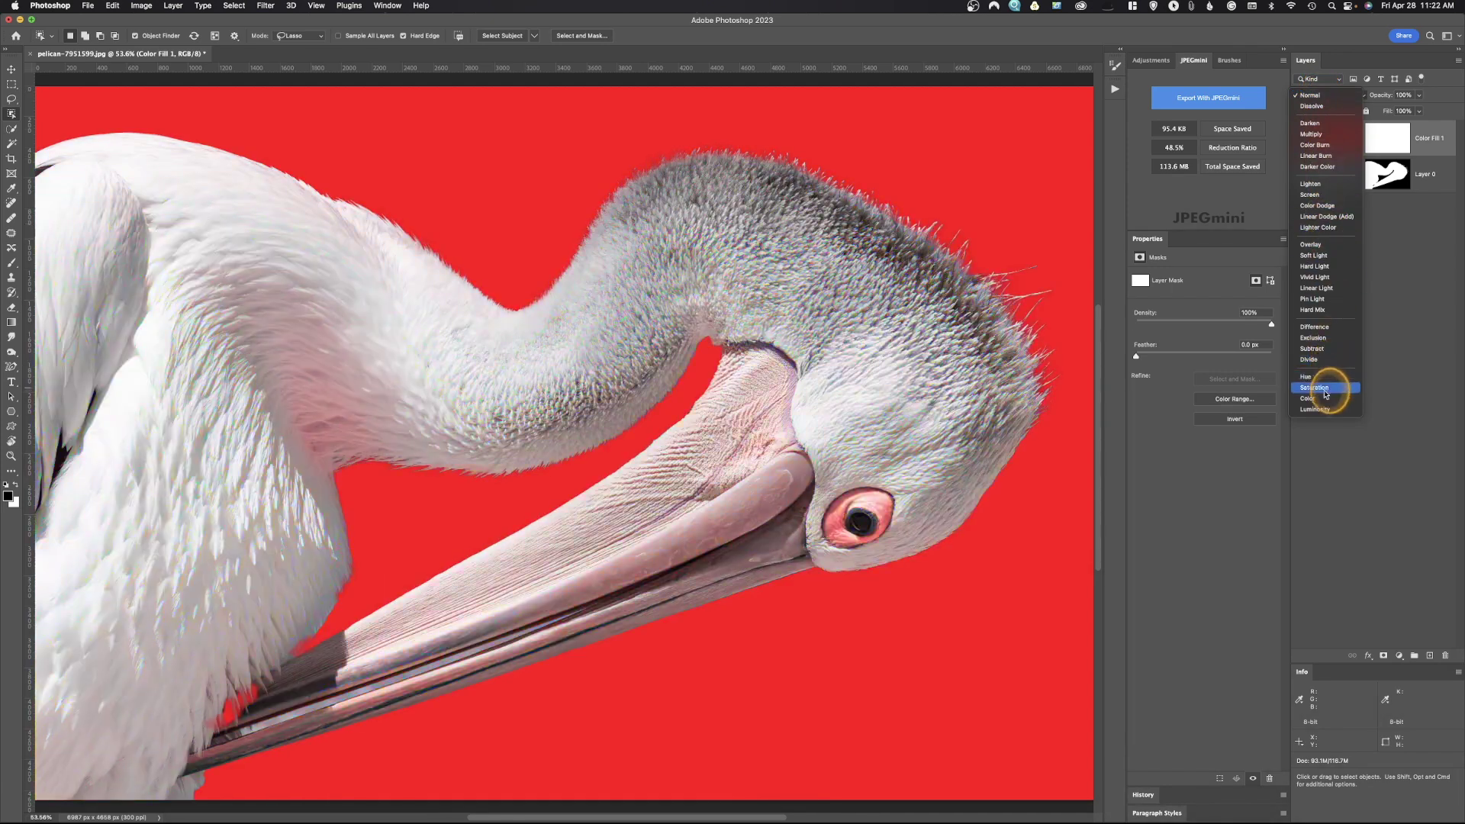
pyautogui.click(1324, 398)
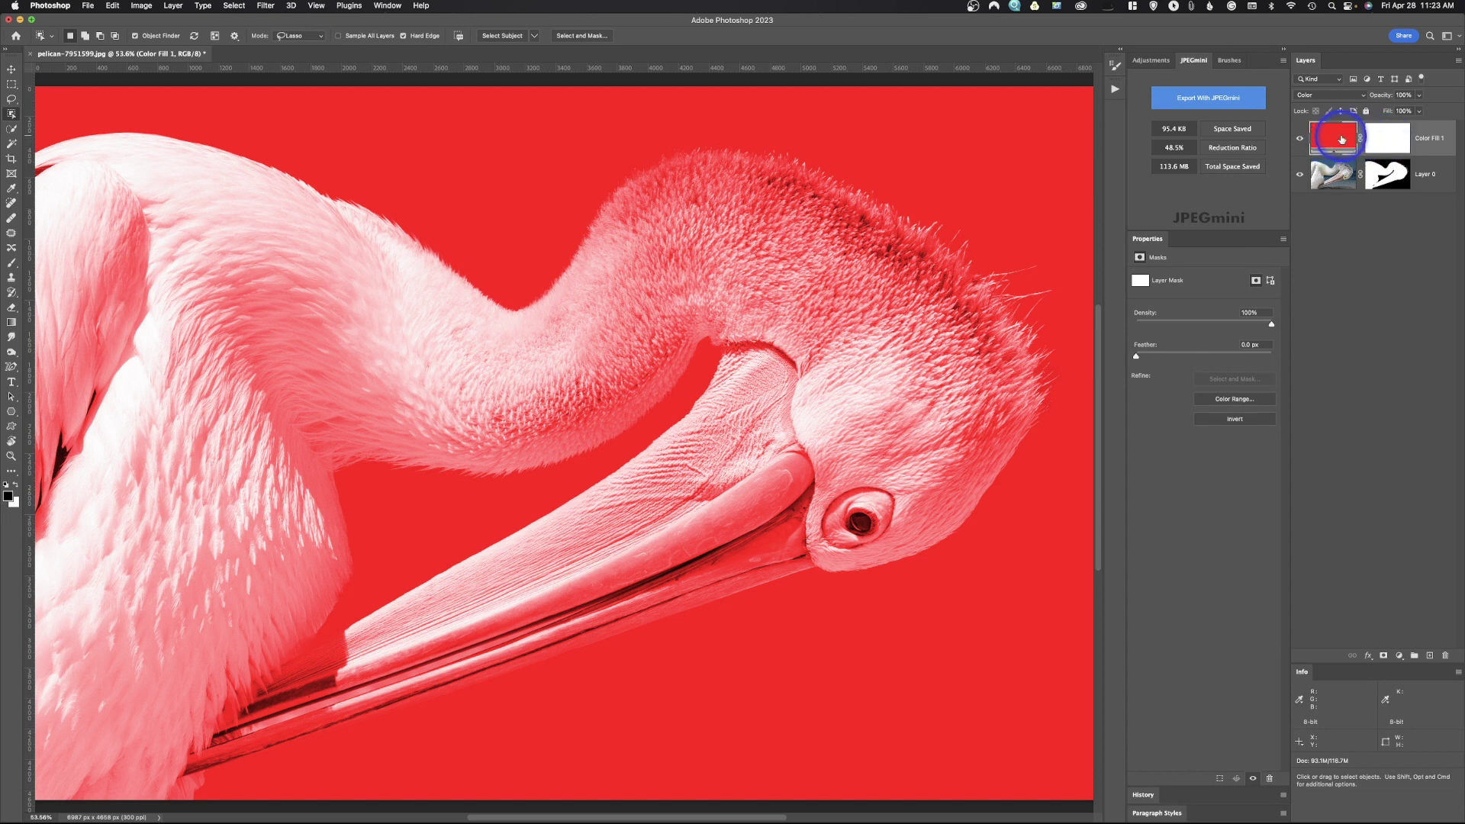
# Invert the color fill layer's mask to black and swap it with the pelican layer's mask.
pyautogui.click(1387, 134)
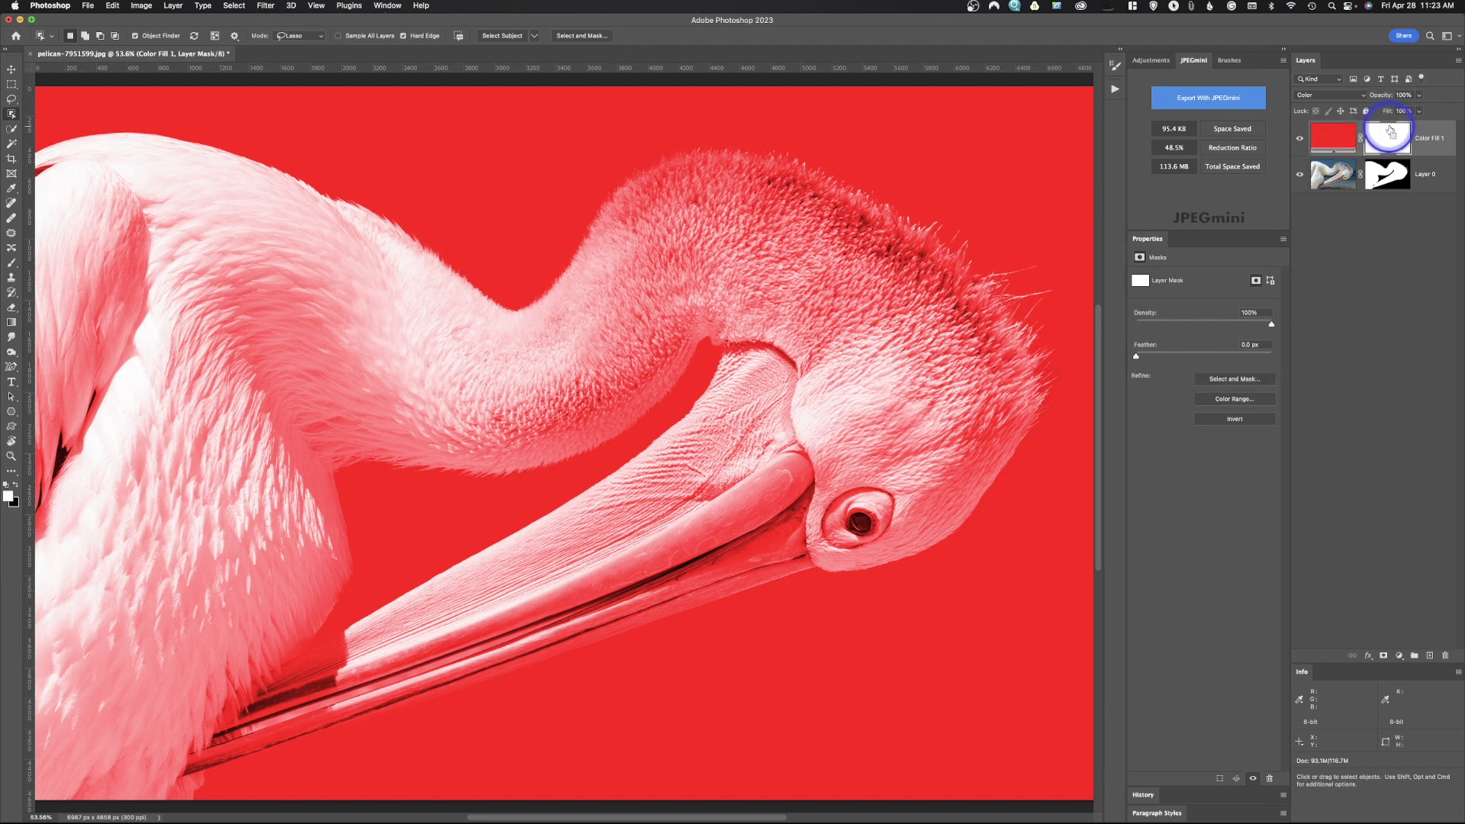
pyautogui.press('super+i')
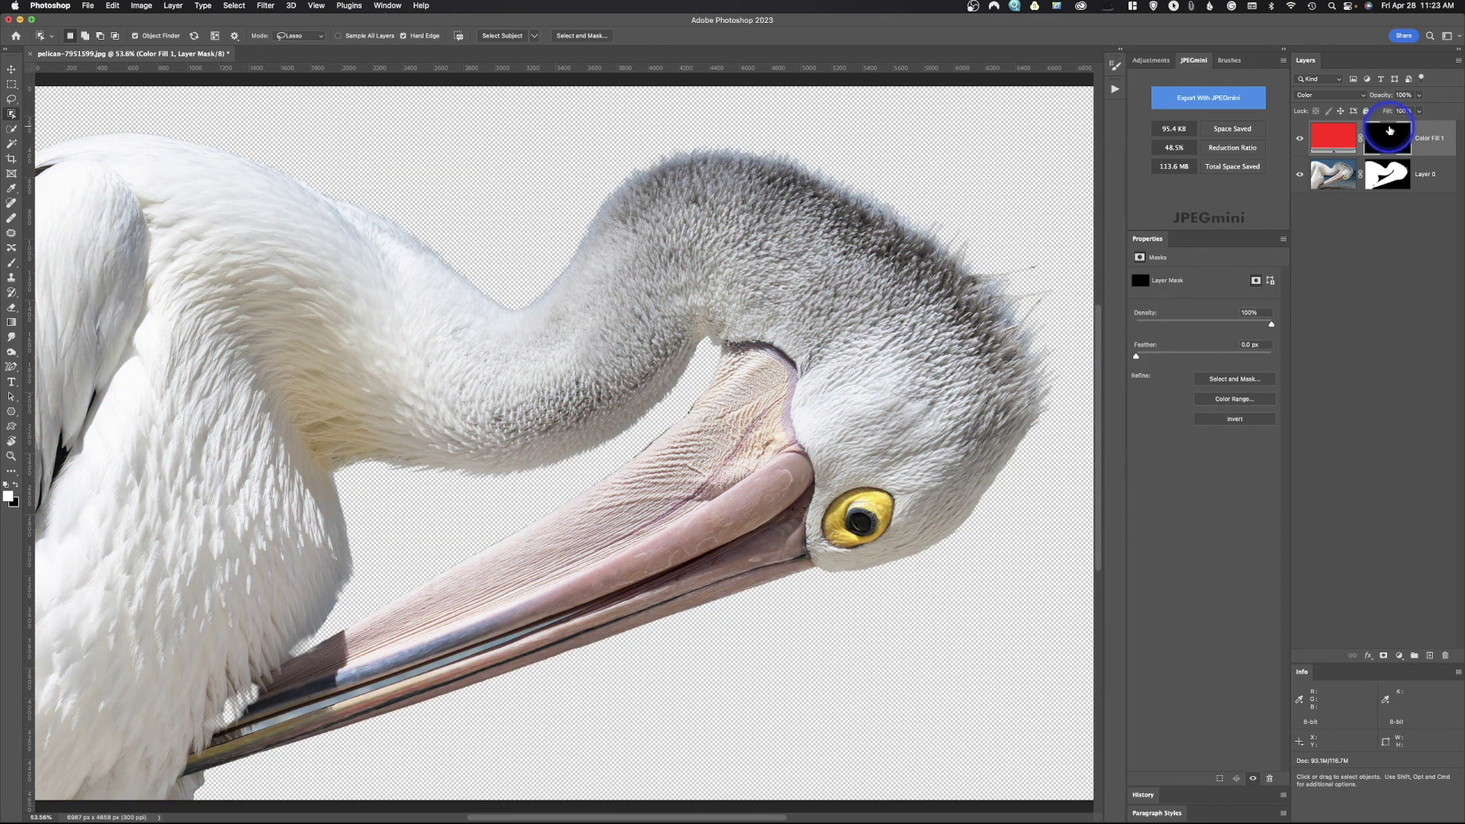
pyautogui.moveTo(1389, 130); pyautogui.dragTo(1387, 177)
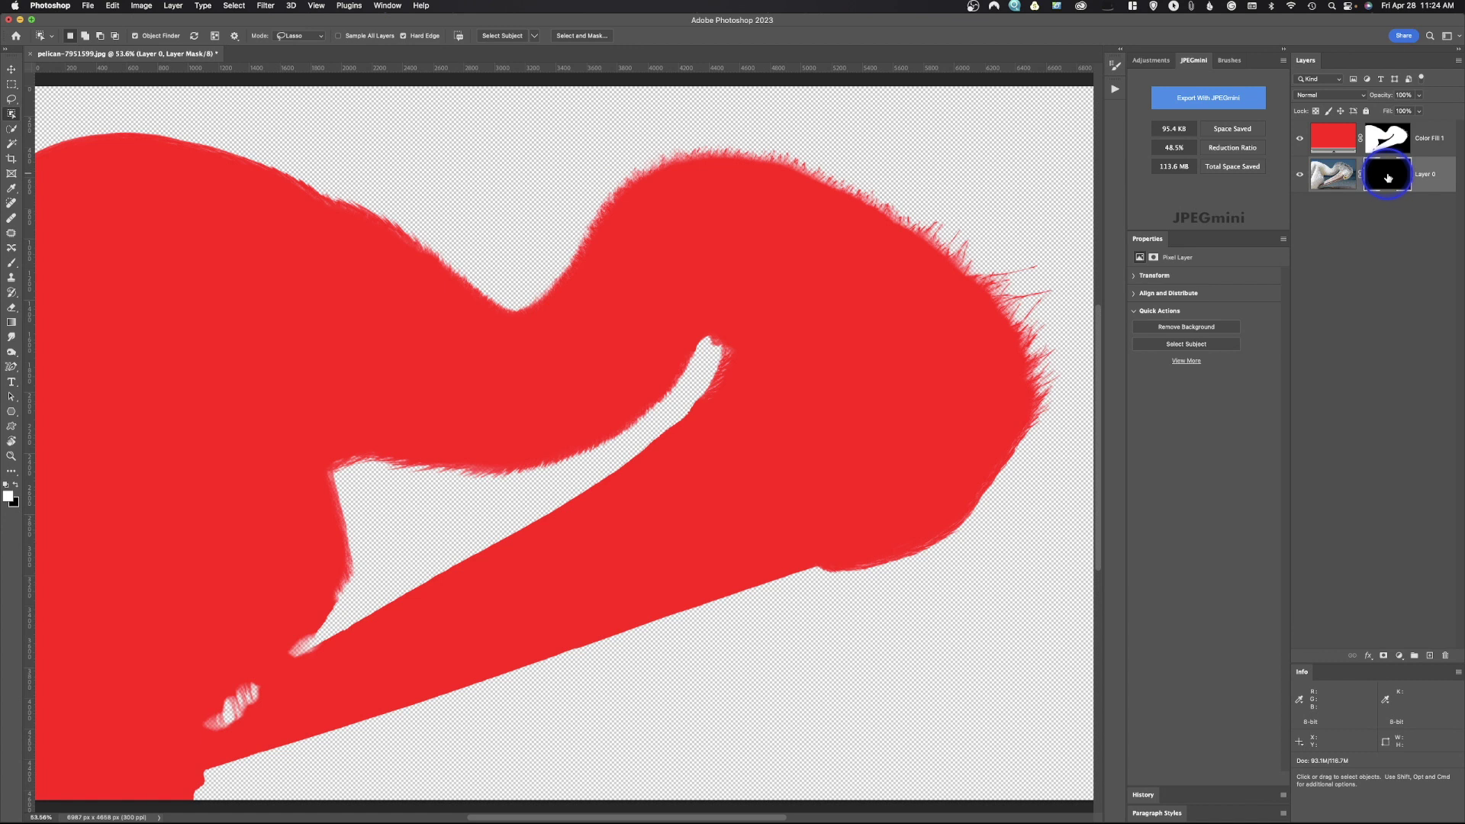
# Disable the black layer mask on the pelican layer.
pyautogui.rightClick(1387, 177)
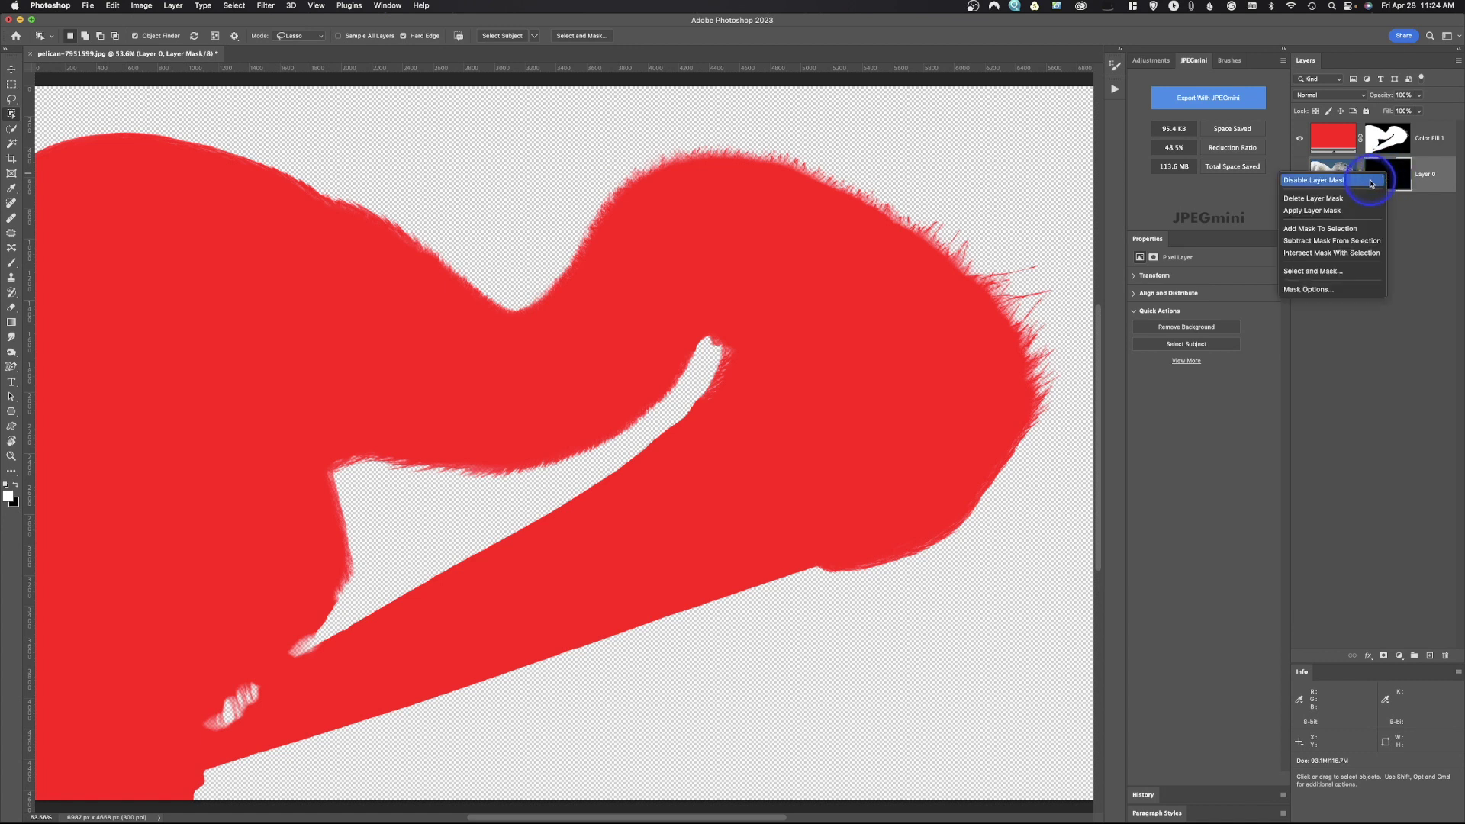
pyautogui.click(1368, 183)
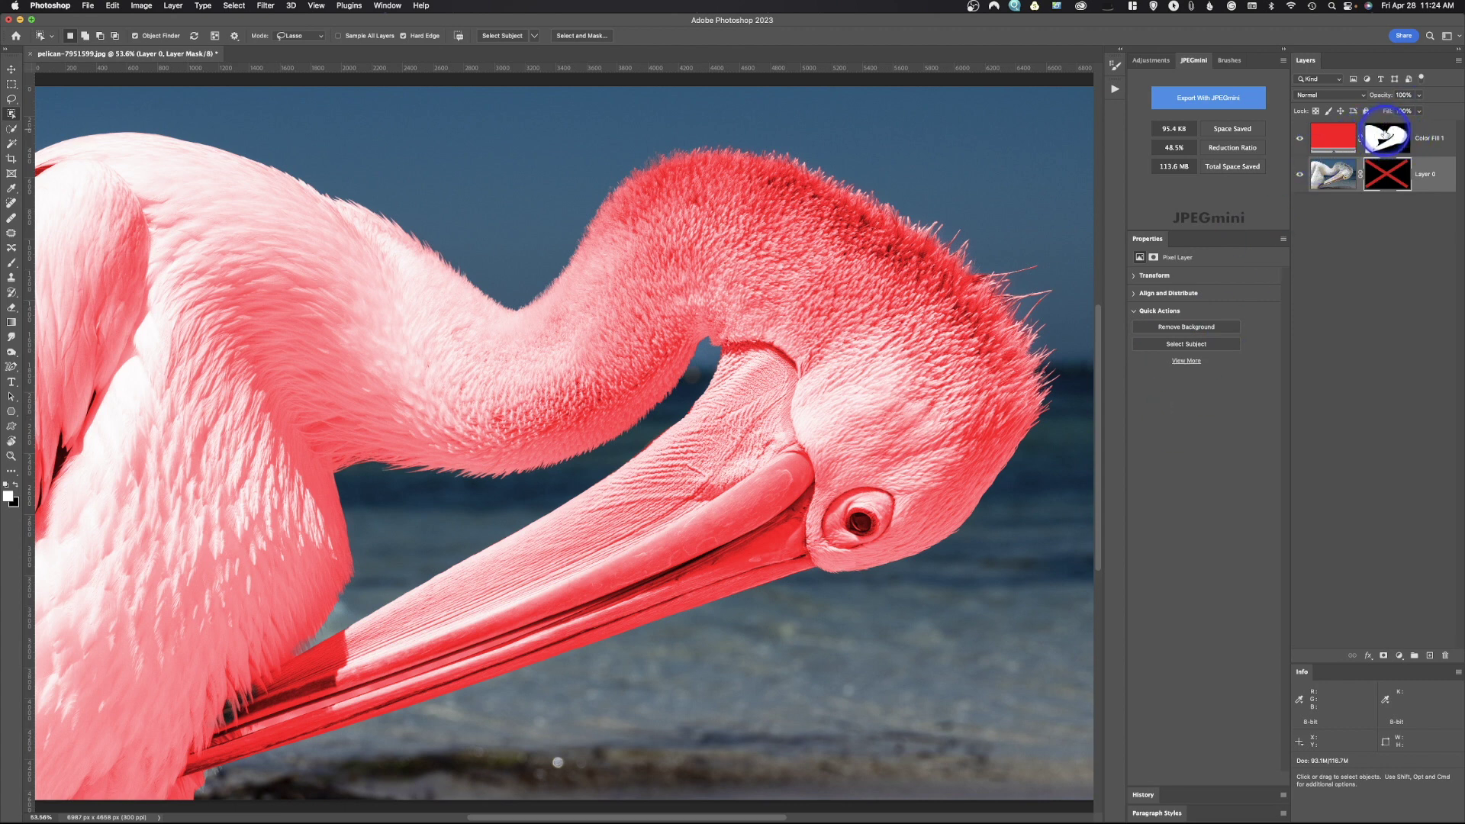
# Examine the color fill layer's mask on its own and return to the full image.
pyautogui.click(1385, 136)
pyautogui.keyDown('alt'); pyautogui.click(1384, 136); pyautogui.keyUp('alt')
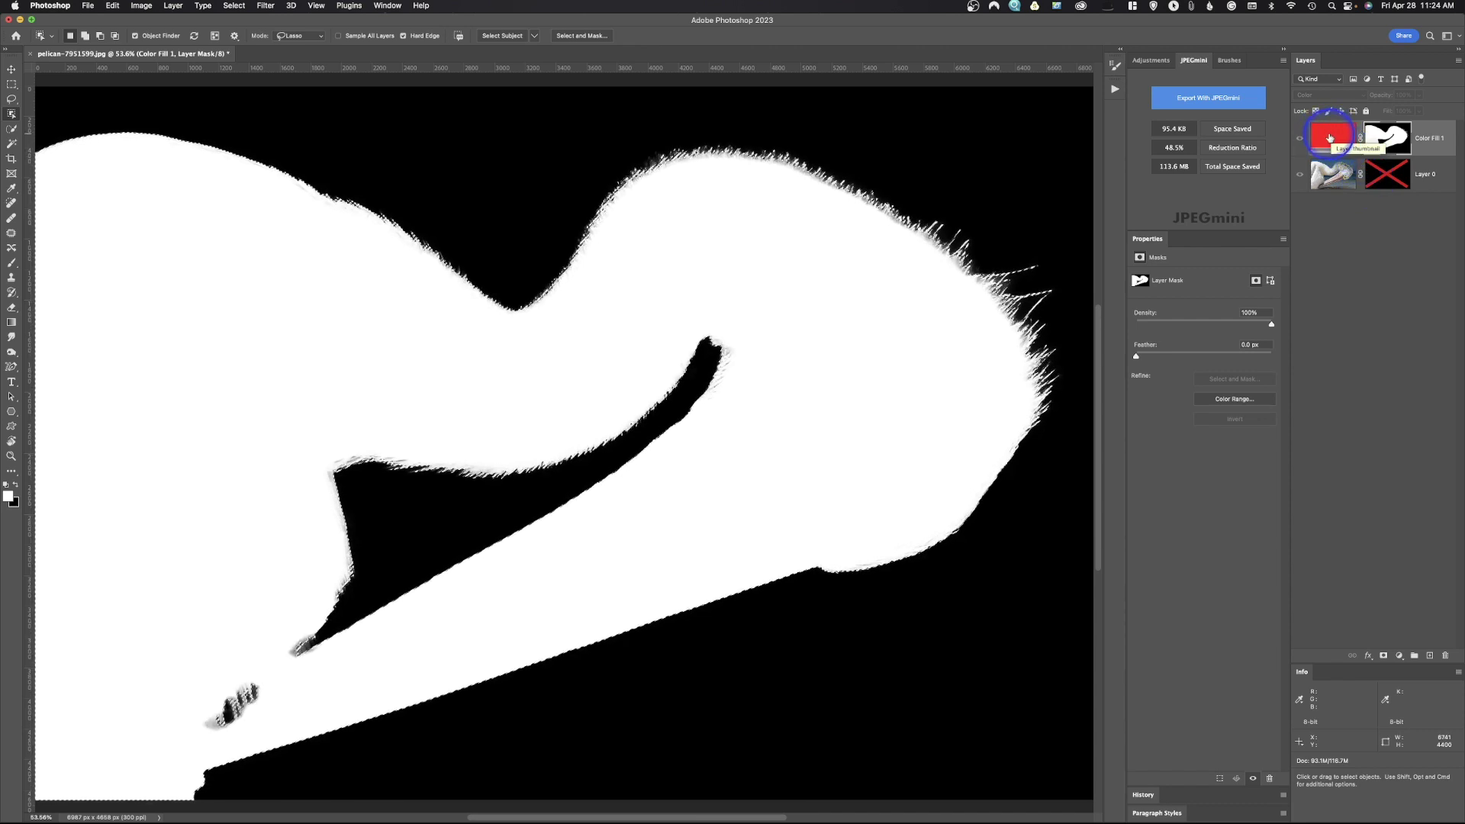
pyautogui.keyDown('alt'); pyautogui.click(1381, 135); pyautogui.keyUp('alt')
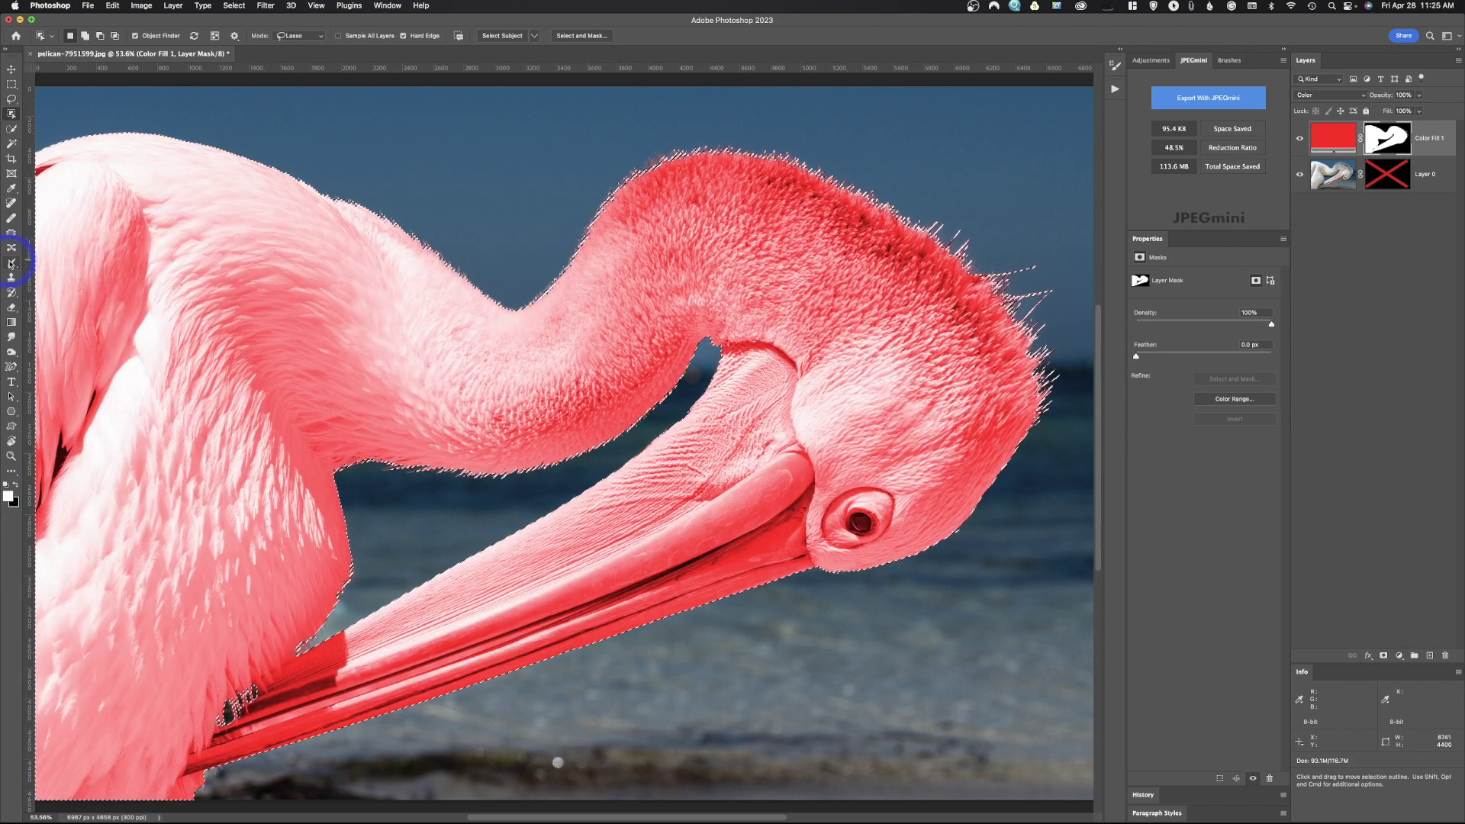
# Set the Brush's foreground color to mid-gray #7d7c7c and clear the active selection around the pelican.
pyautogui.click(12, 263)
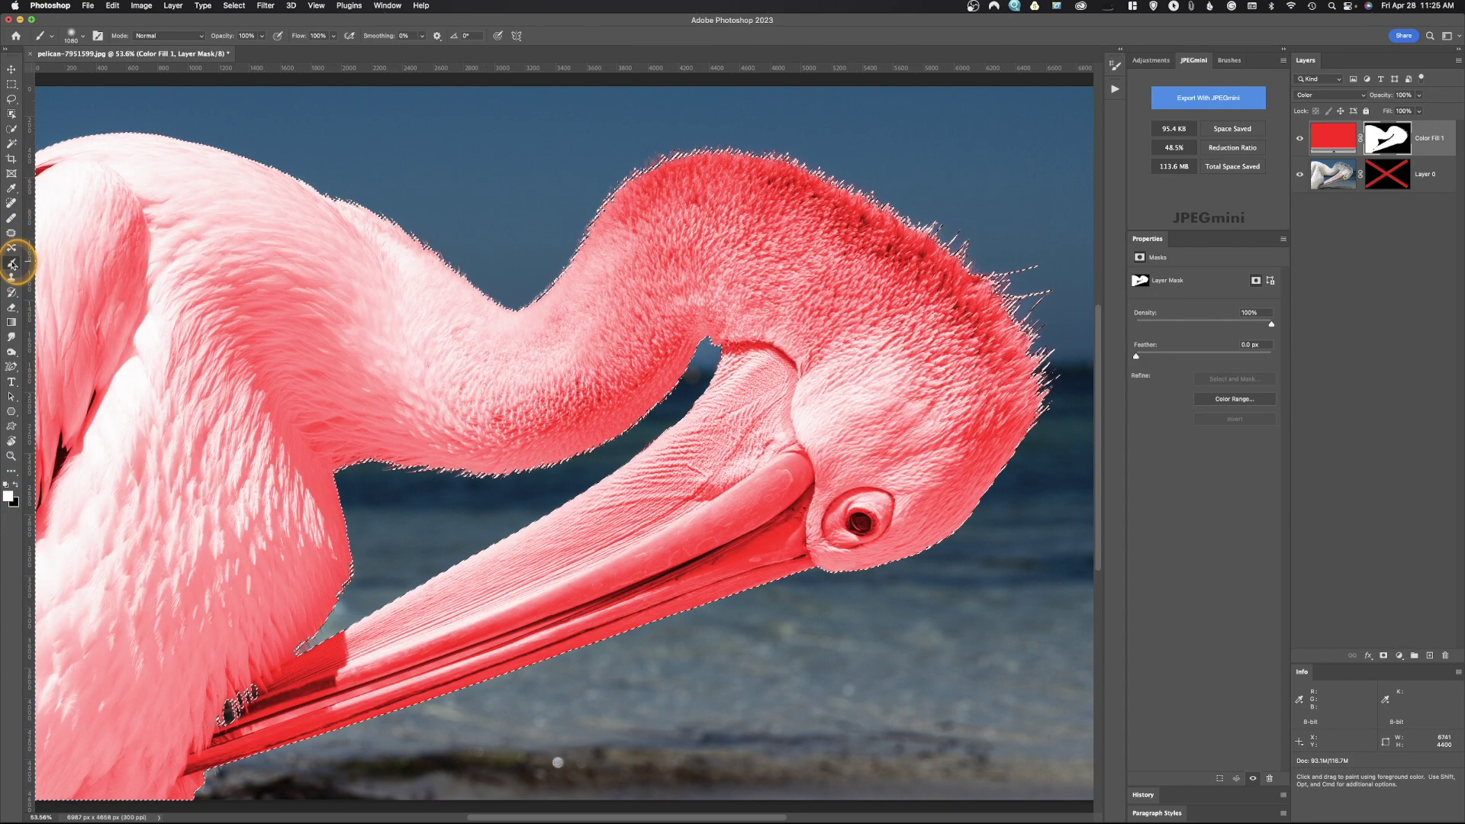
pyautogui.click(12, 498)
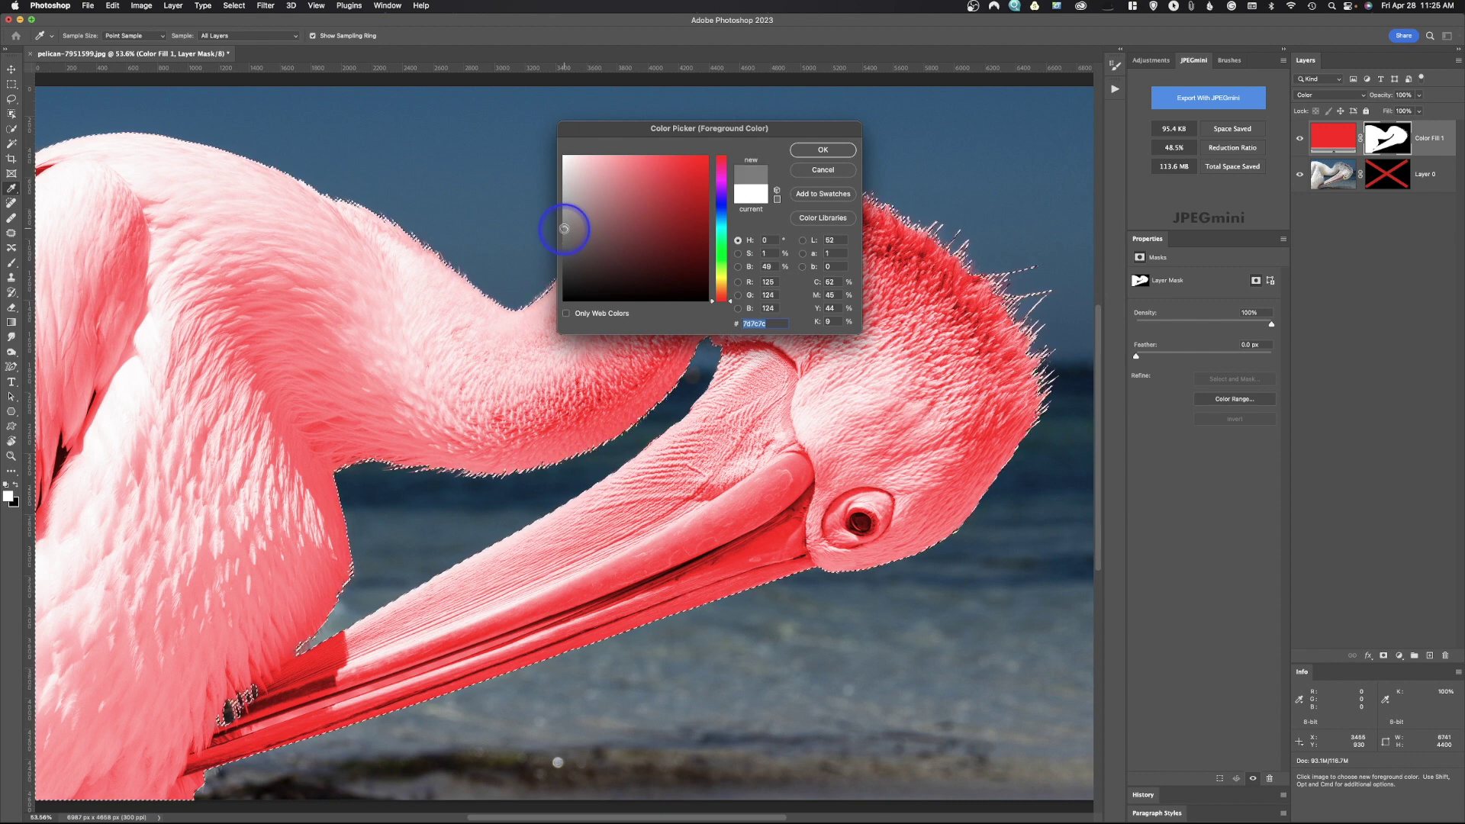
pyautogui.click(799, 268)
pyautogui.press('Return')
pyautogui.click(11, 263)
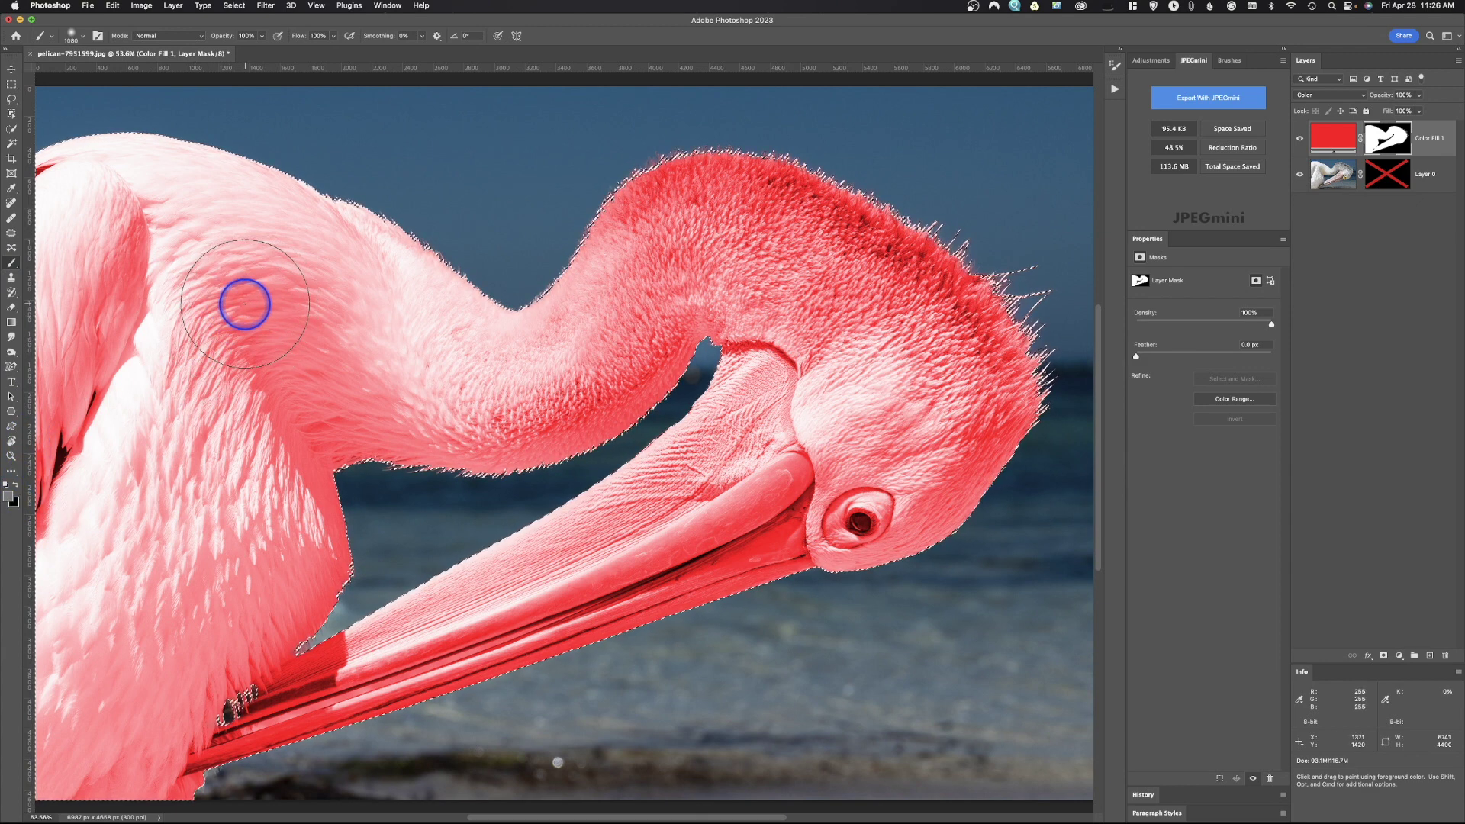
pyautogui.press('super+d')
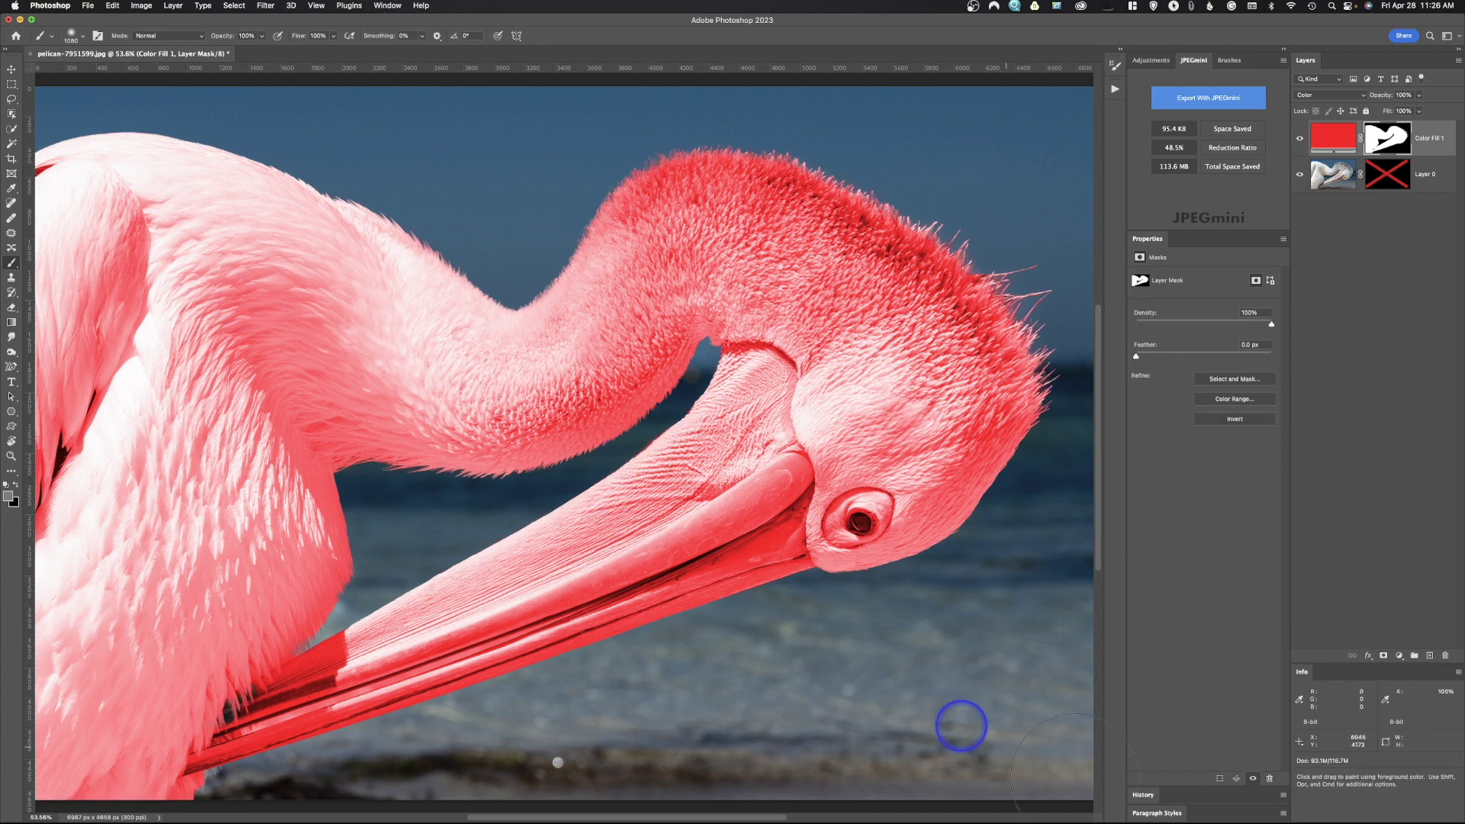
# Paint soft gray and white test strokes on the color fill mask over the water below the beak, and undo them.
pyautogui.moveTo(932, 690)
pyautogui.mouseDown()
pyautogui.moveTo(743, 734)
pyautogui.moveTo(826, 696)
pyautogui.moveTo(922, 683)
pyautogui.moveTo(759, 720)
pyautogui.mouseUp()
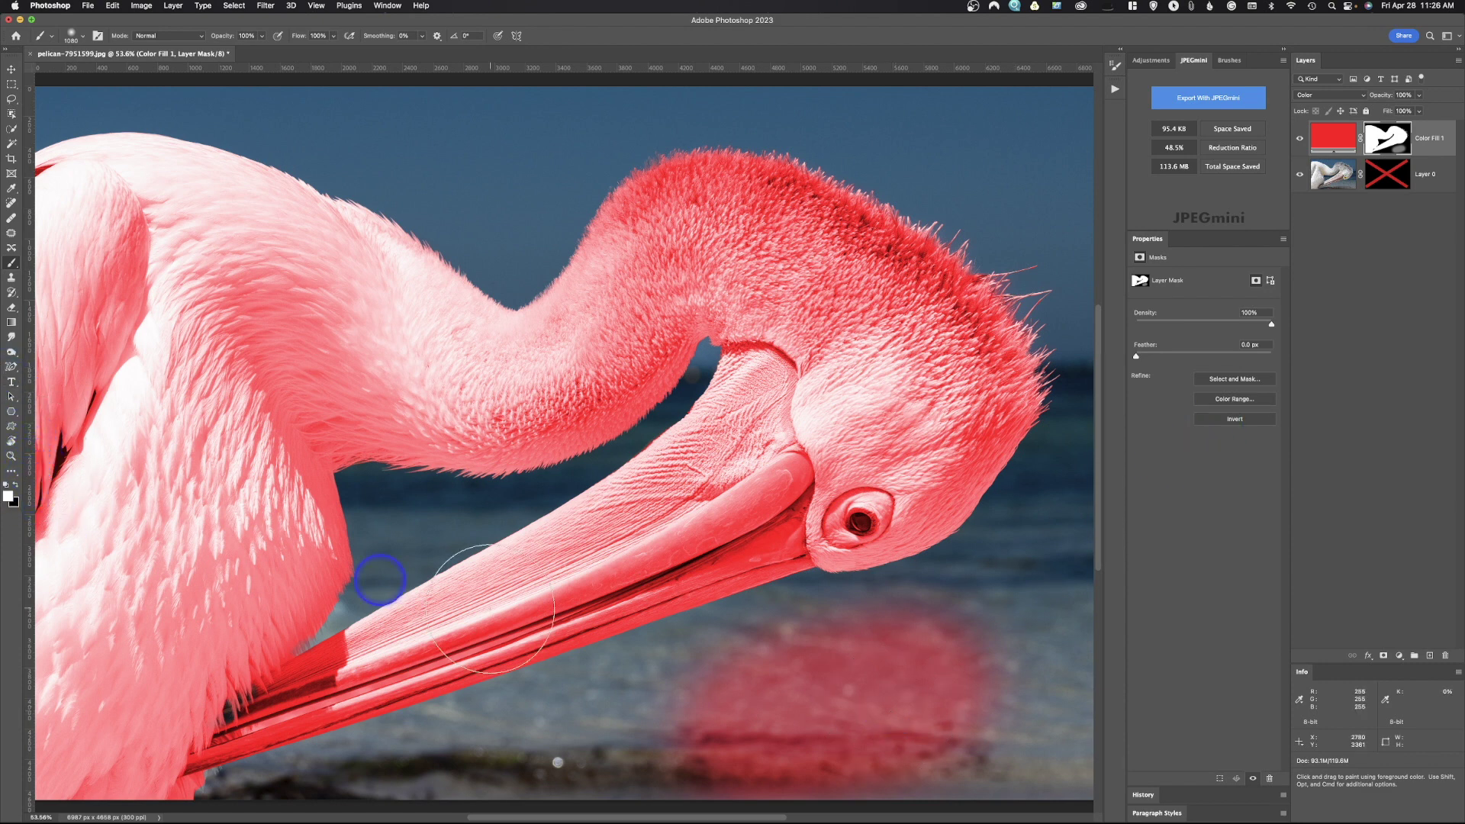
pyautogui.moveTo(885, 689)
pyautogui.mouseDown()
pyautogui.moveTo(788, 720)
pyautogui.moveTo(890, 706)
pyautogui.mouseUp()
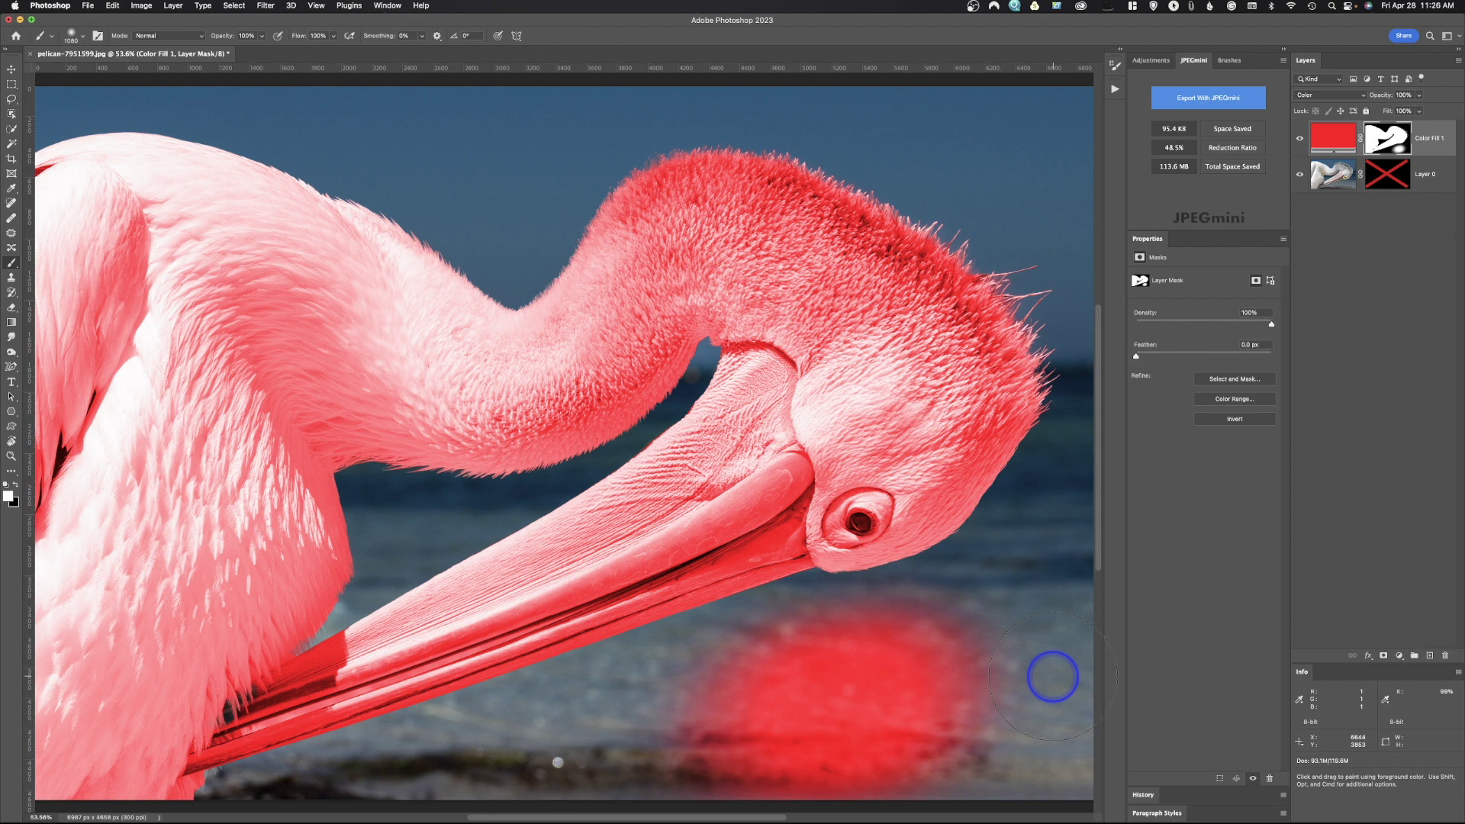
pyautogui.press('super+z')
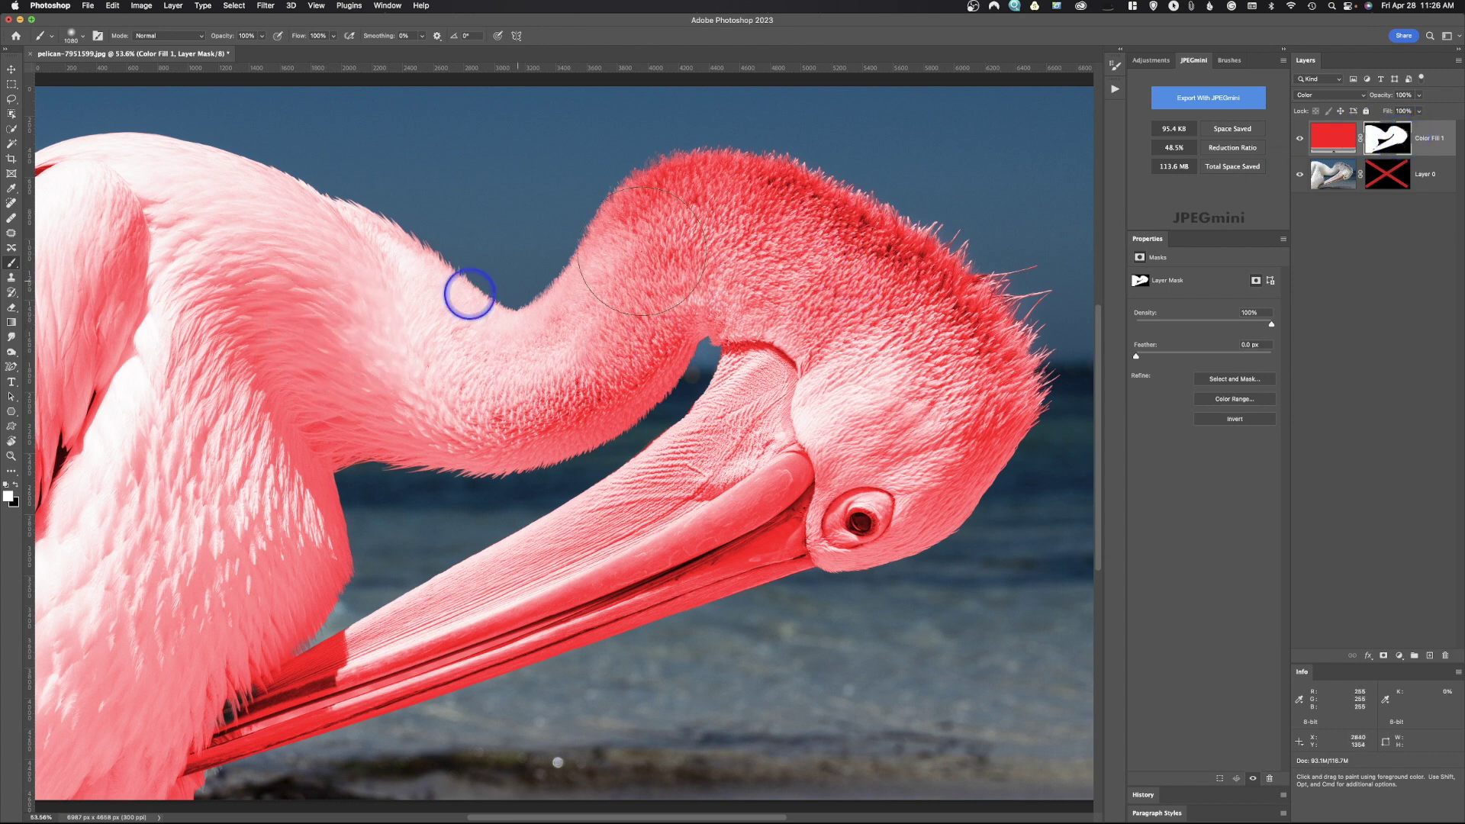
# In a mask-only view, paint white with a smaller brush over the gray patch near the beak's tip, and return to the full image.
pyautogui.keyDown('alt'); pyautogui.click(1388, 138); pyautogui.keyUp('alt')
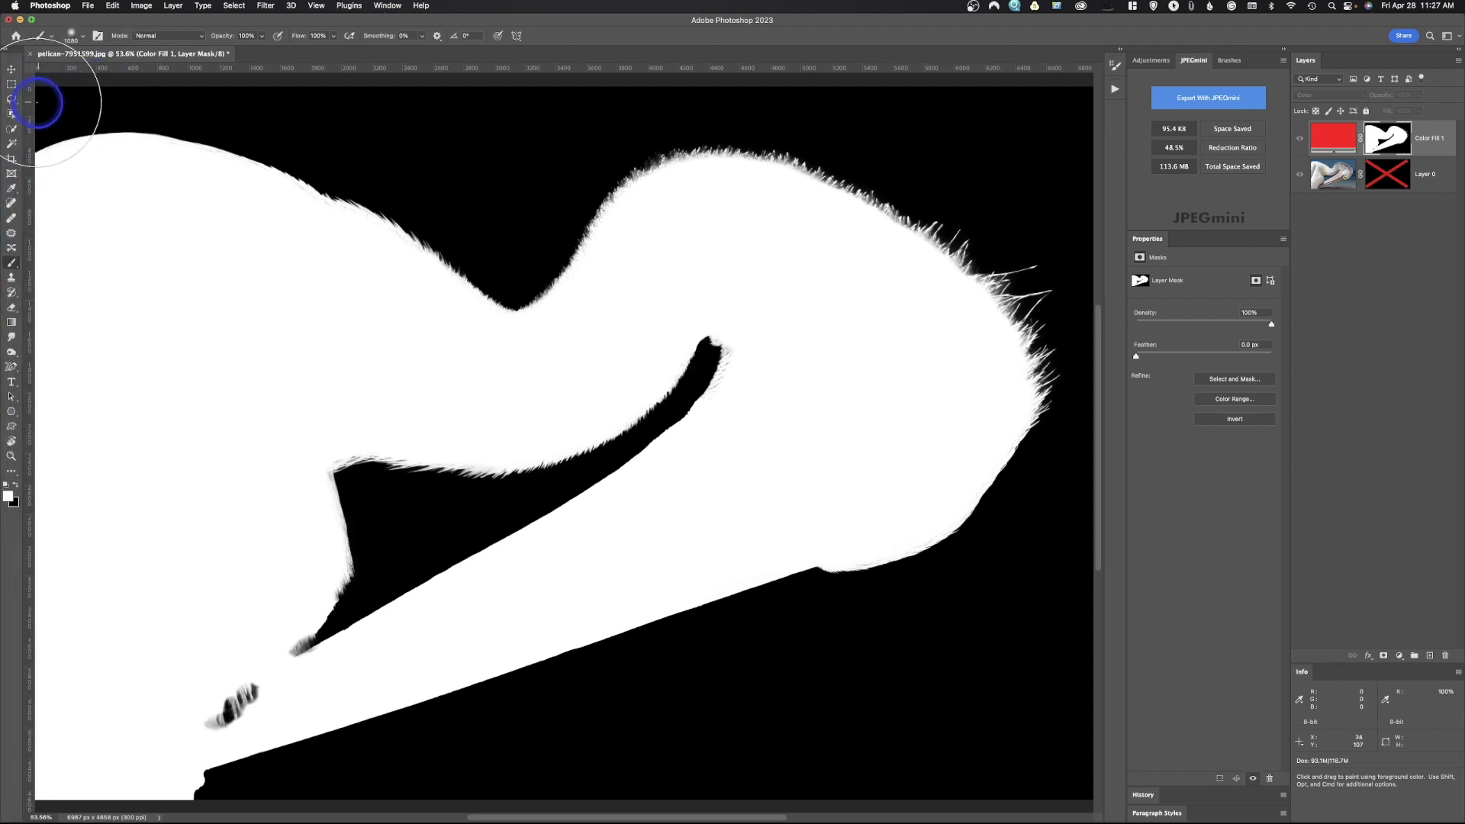
pyautogui.click(12, 98)
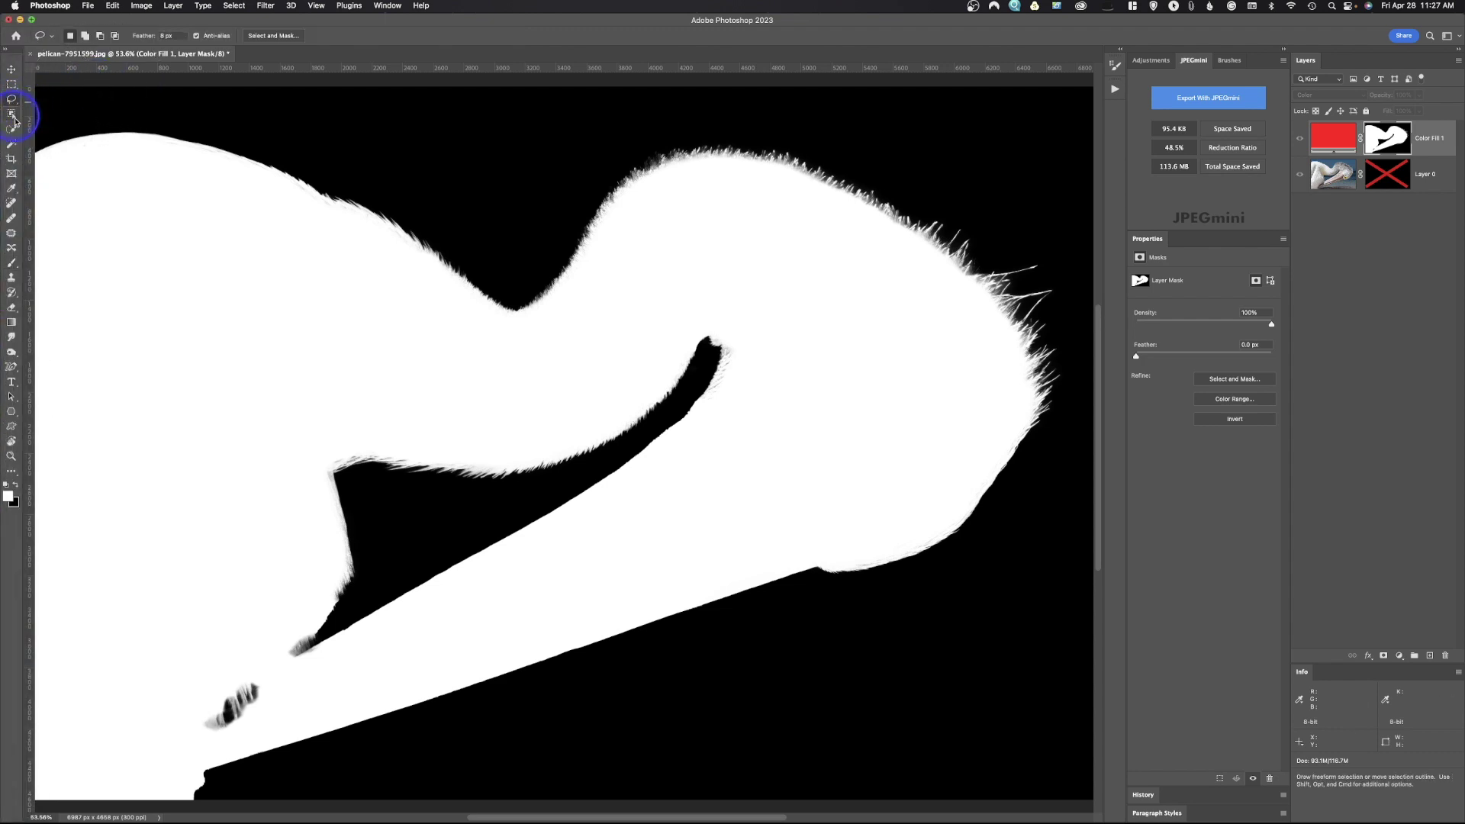
pyautogui.click(7, 266)
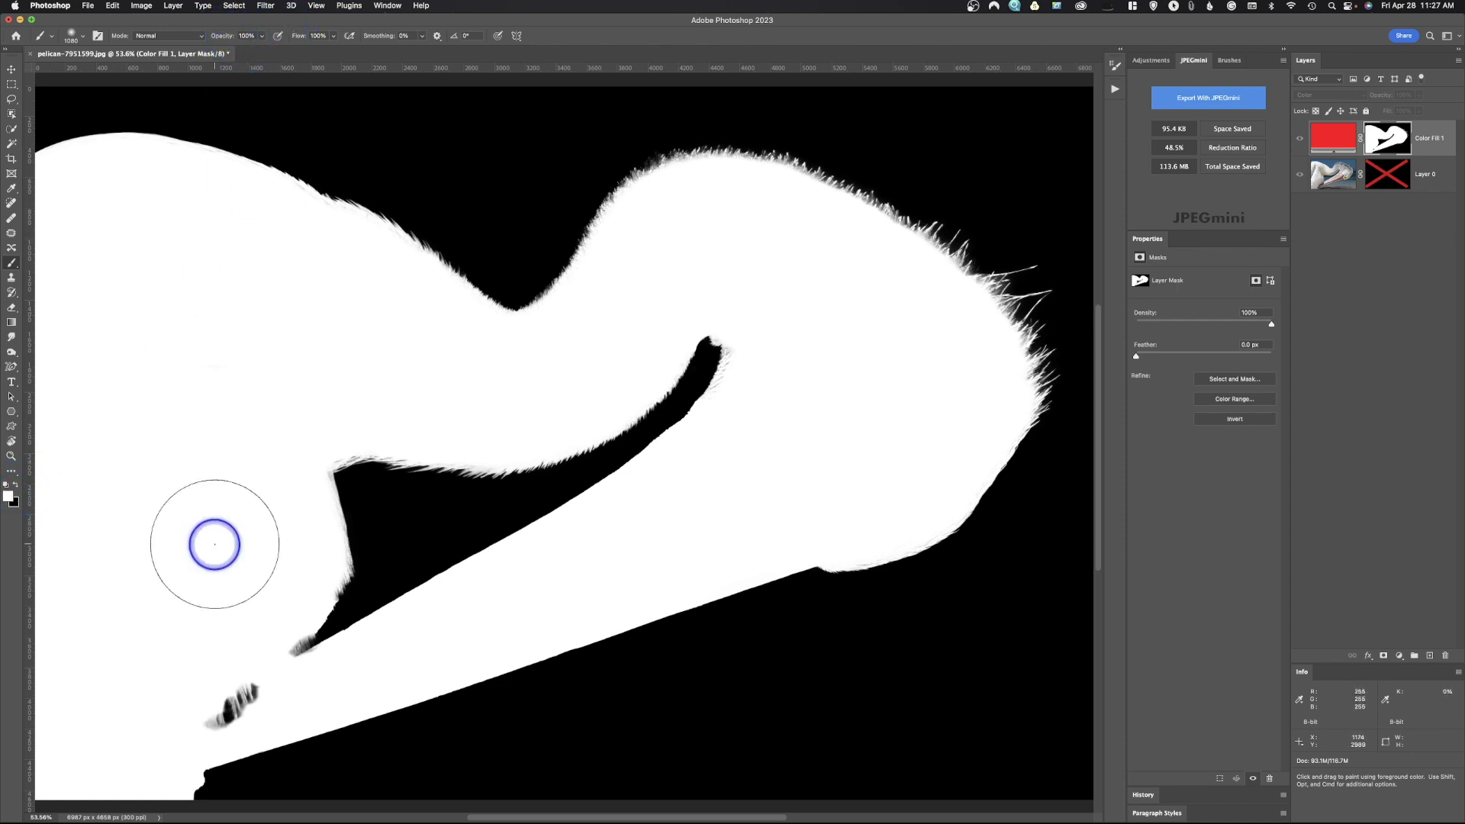
pyautogui.press('[')
pyautogui.press('[')
pyautogui.press('[')
pyautogui.press('[')
pyautogui.press('[')
pyautogui.press('[')
pyautogui.moveTo(229, 694)
pyautogui.mouseDown()
pyautogui.moveTo(195, 722)
pyautogui.moveTo(248, 694)
pyautogui.moveTo(222, 708)
pyautogui.moveTo(272, 725)
pyautogui.mouseUp()
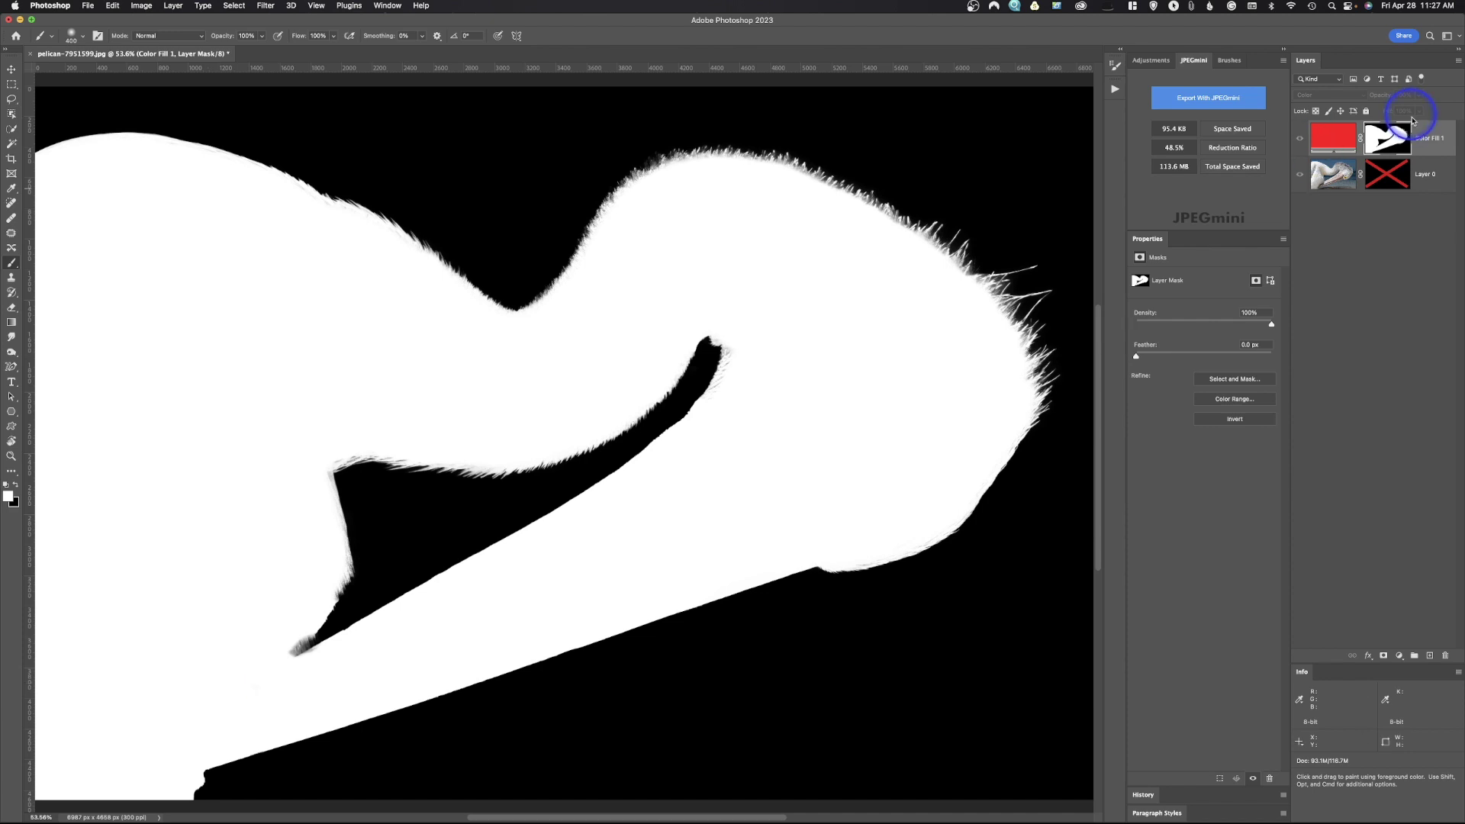
pyautogui.keyDown('alt'); pyautogui.click(1387, 138); pyautogui.keyUp('alt')
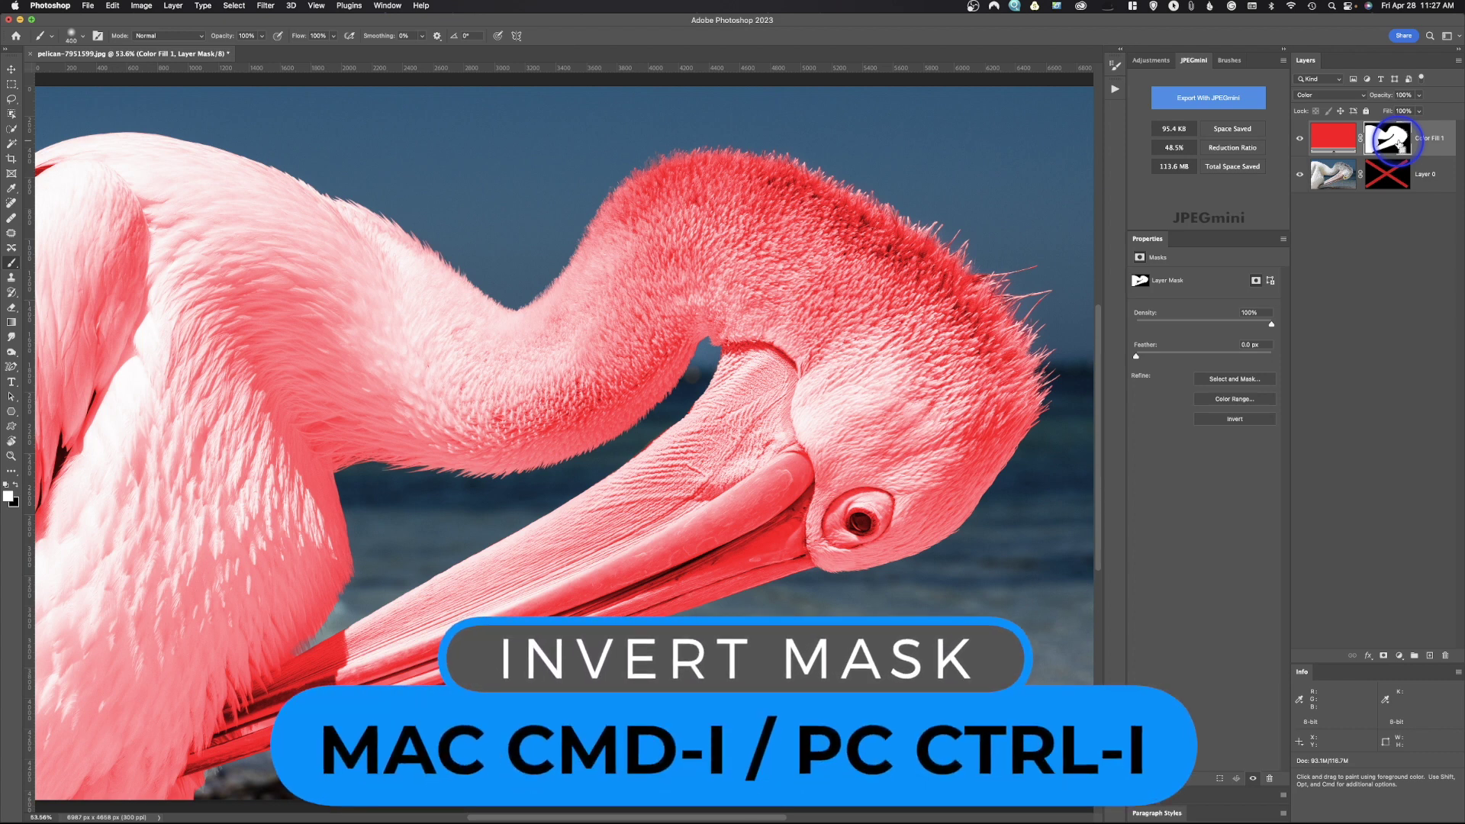
# Invert the color fill layer's mask so the red tints the background, and inspect the inverted mask on its own.
pyautogui.press('super+i')
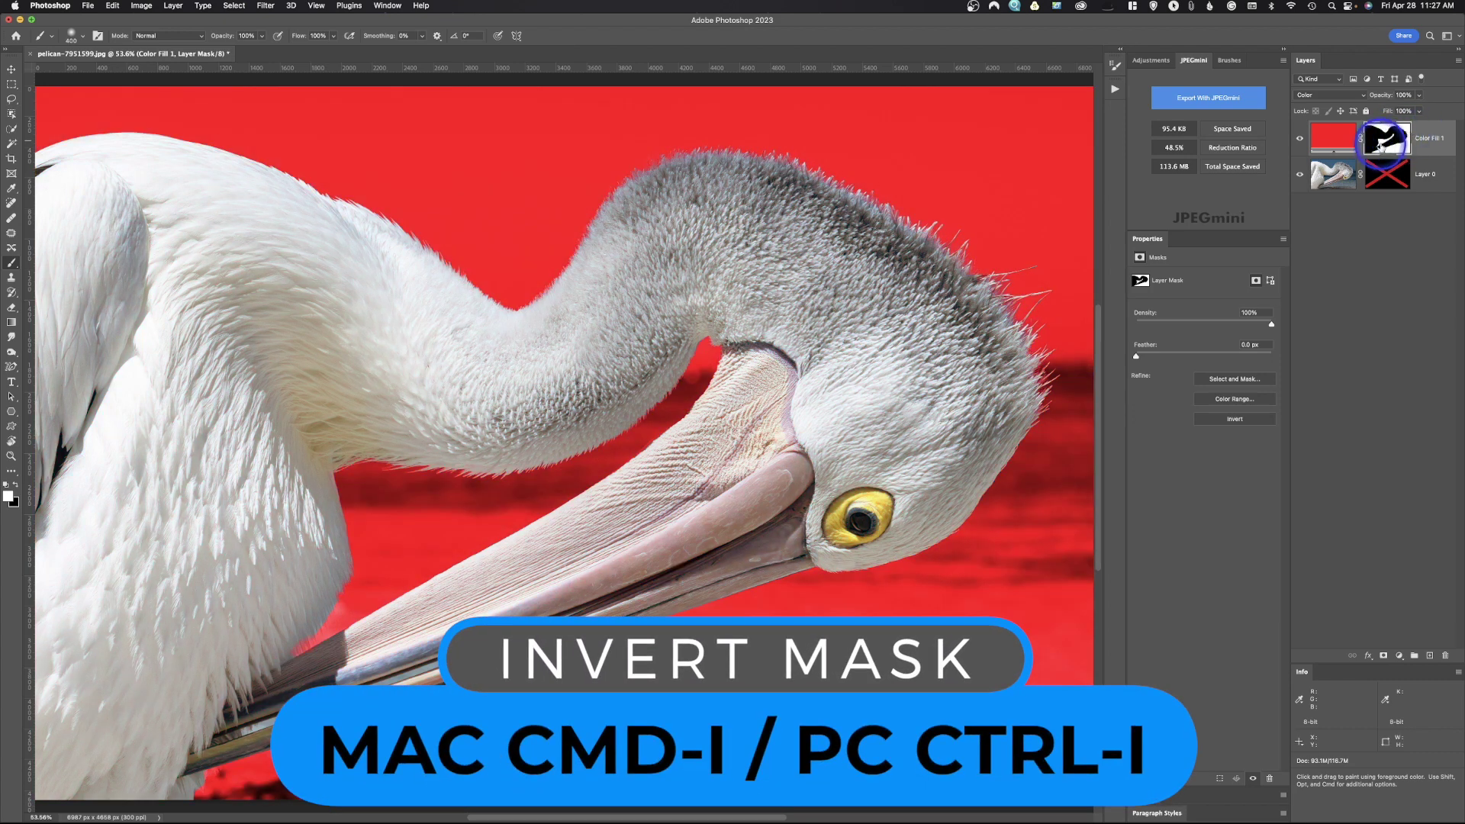
pyautogui.keyDown('alt'); pyautogui.click(1383, 145); pyautogui.keyUp('alt')
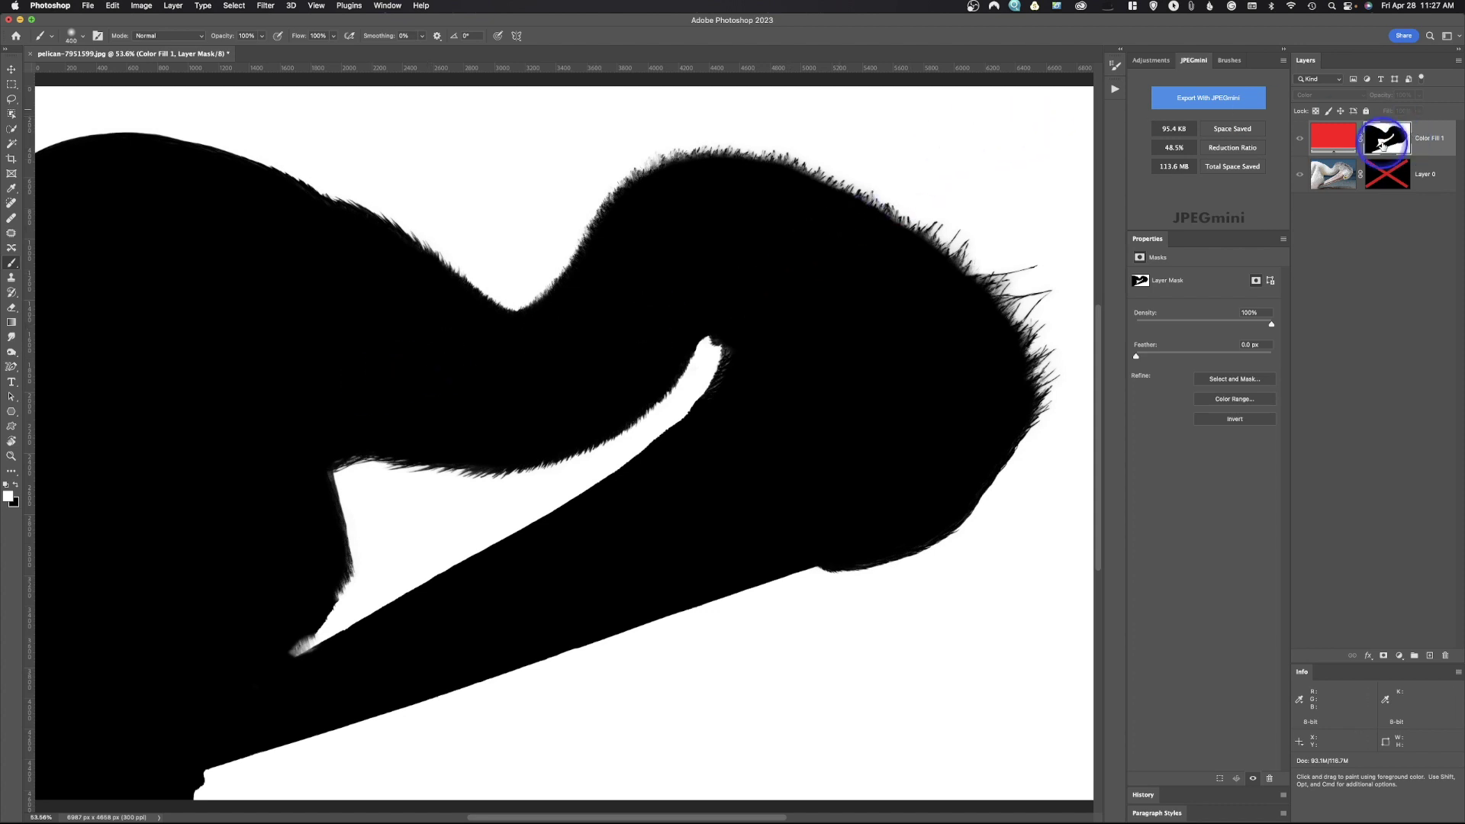
pyautogui.keyDown('alt'); pyautogui.click(1387, 139); pyautogui.keyUp('alt')
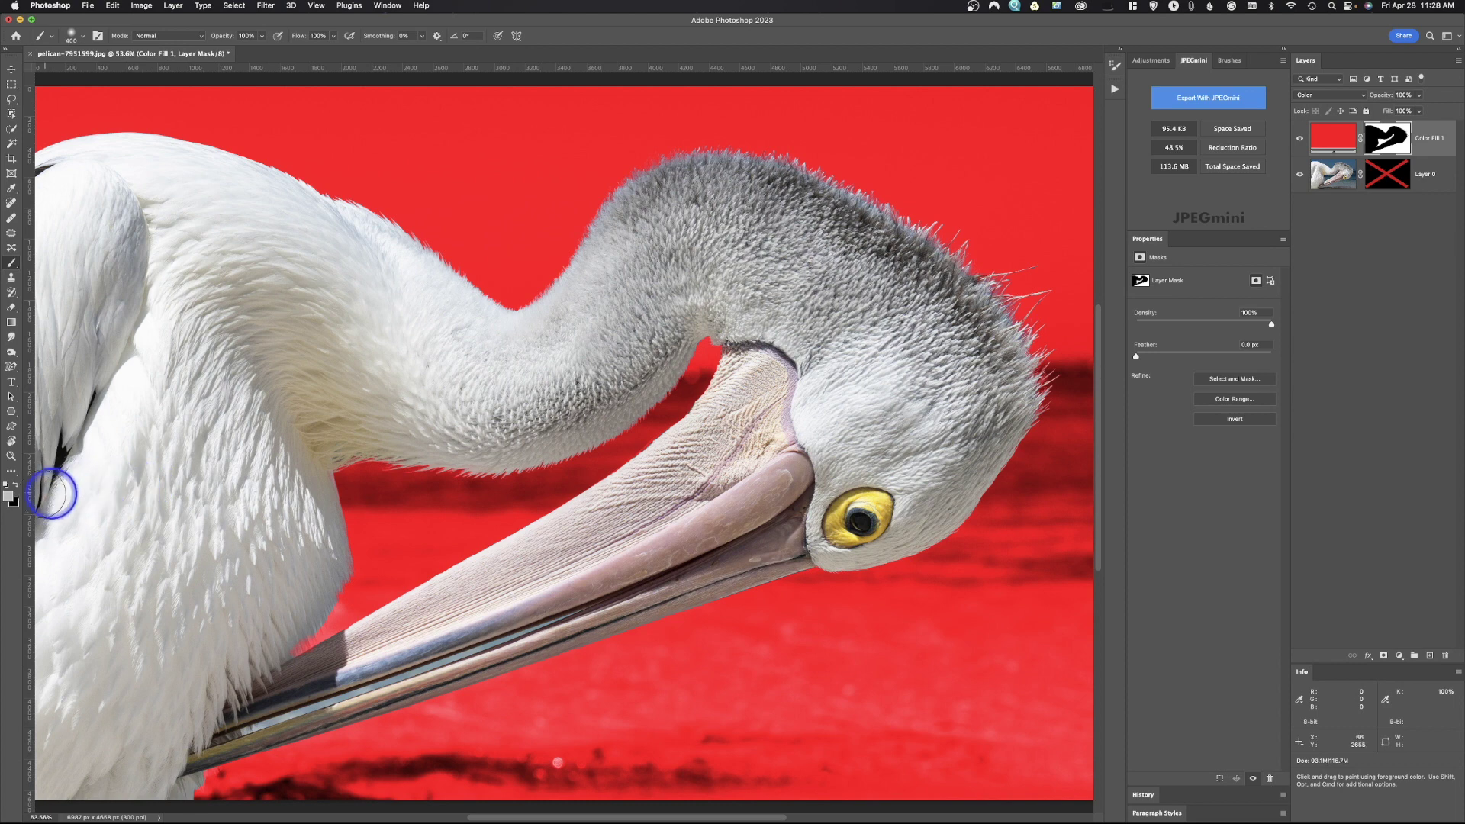
# Set the foreground color to dark gray #414040 and brush it over the pelican's eye on the color fill mask.
pyautogui.click(9, 495)
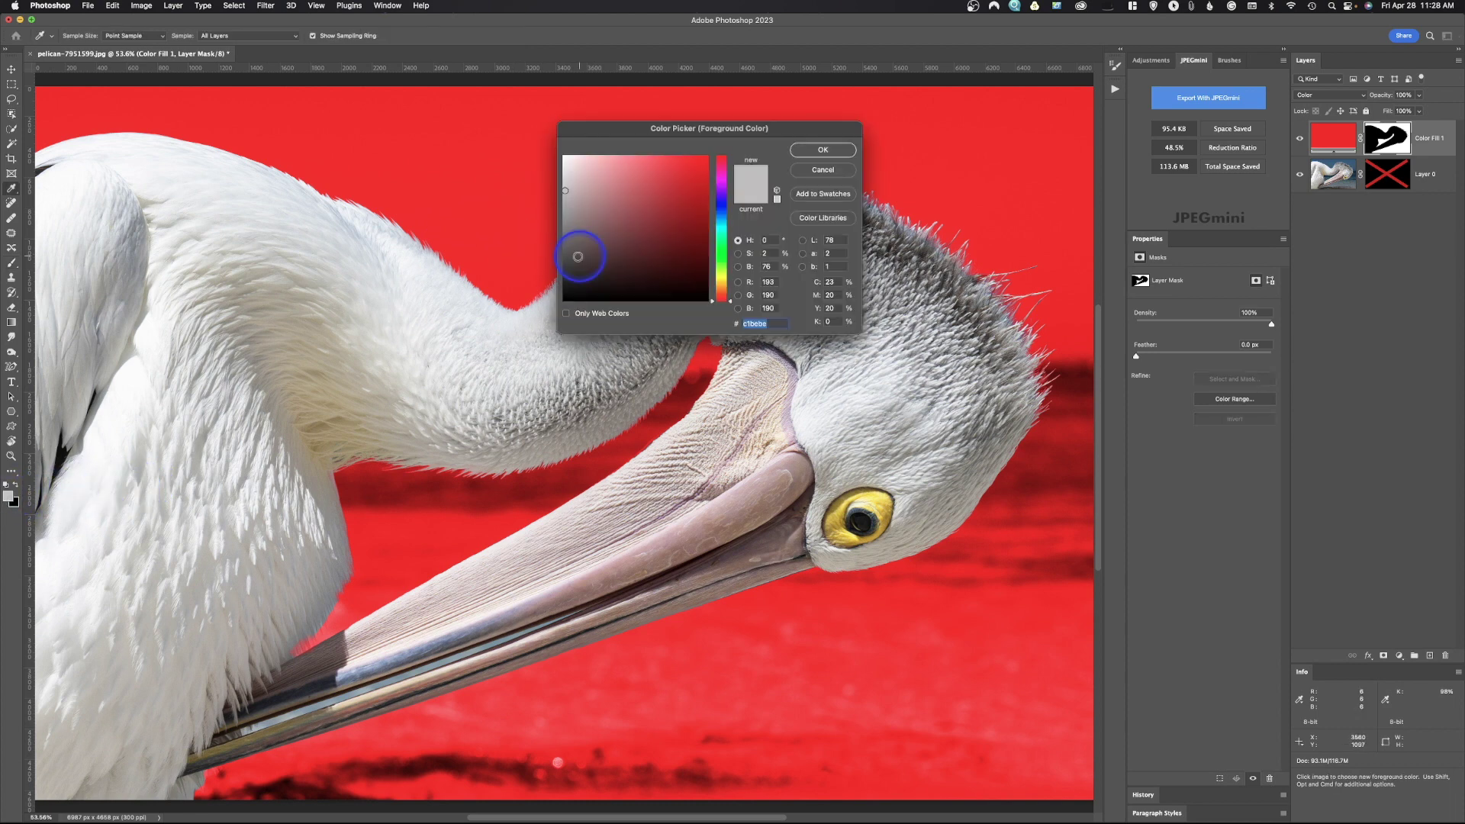
pyautogui.click(563, 259)
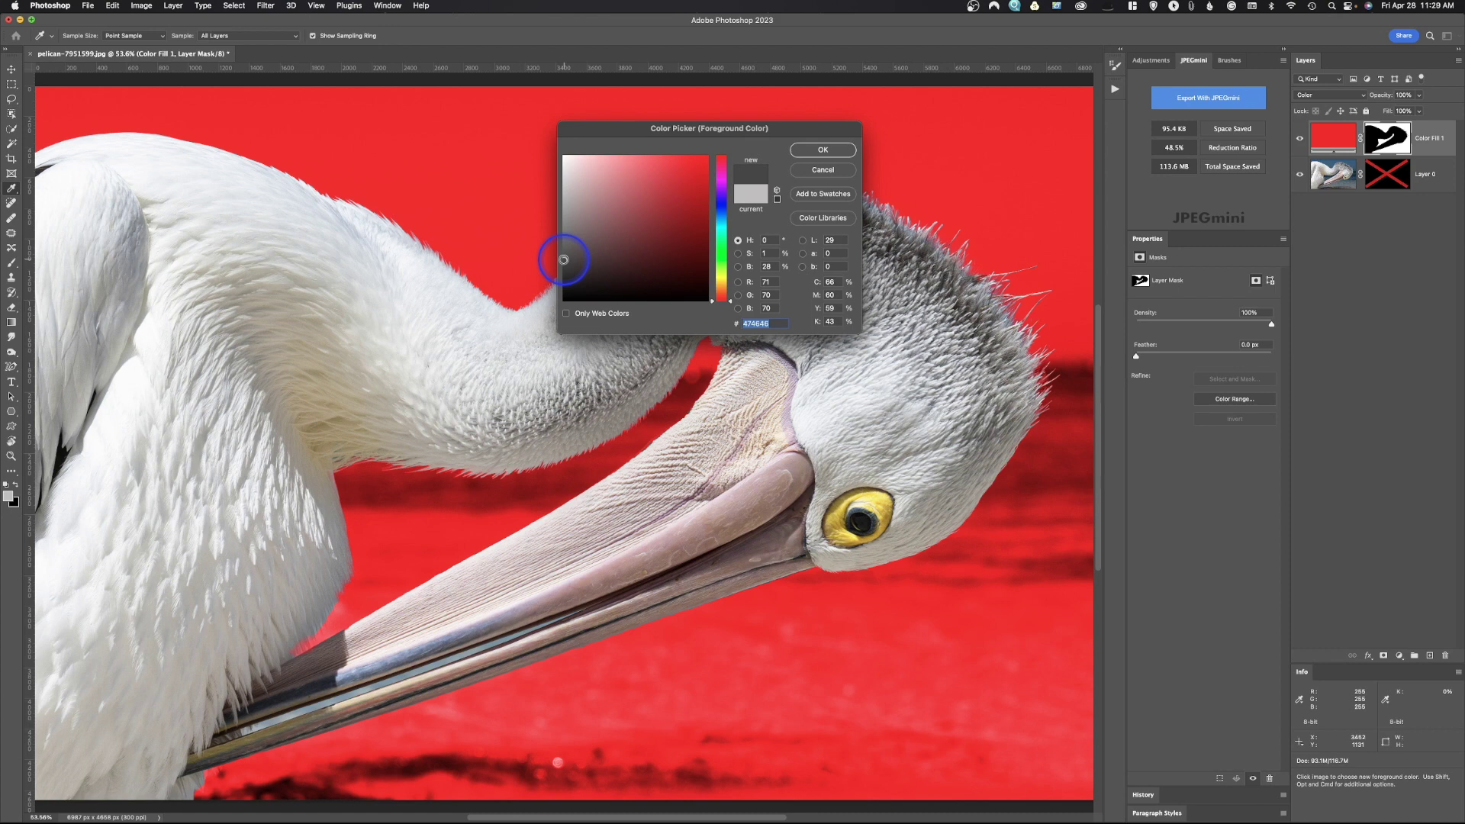
pyautogui.click(563, 258)
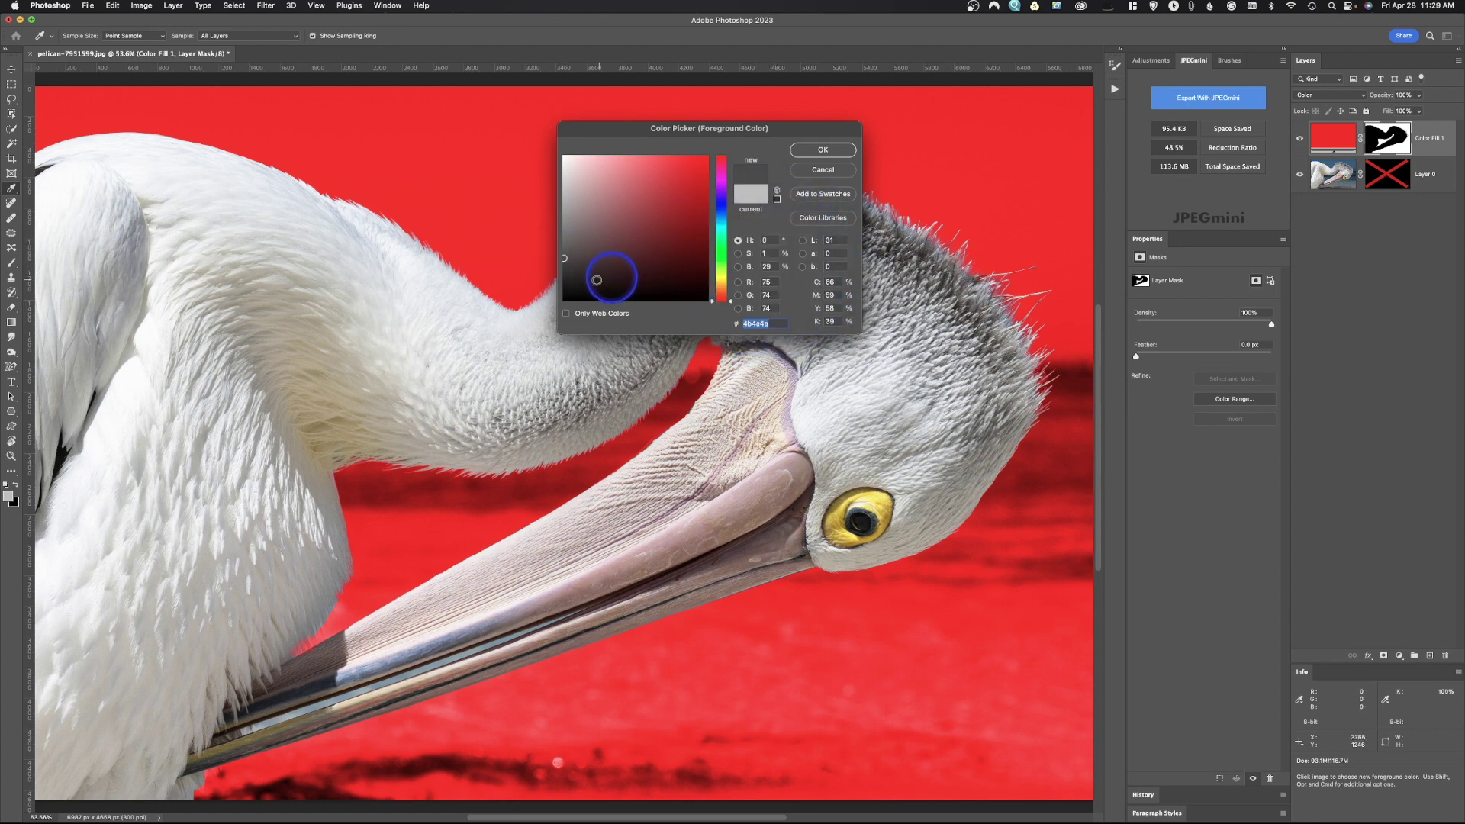
pyautogui.click(565, 264)
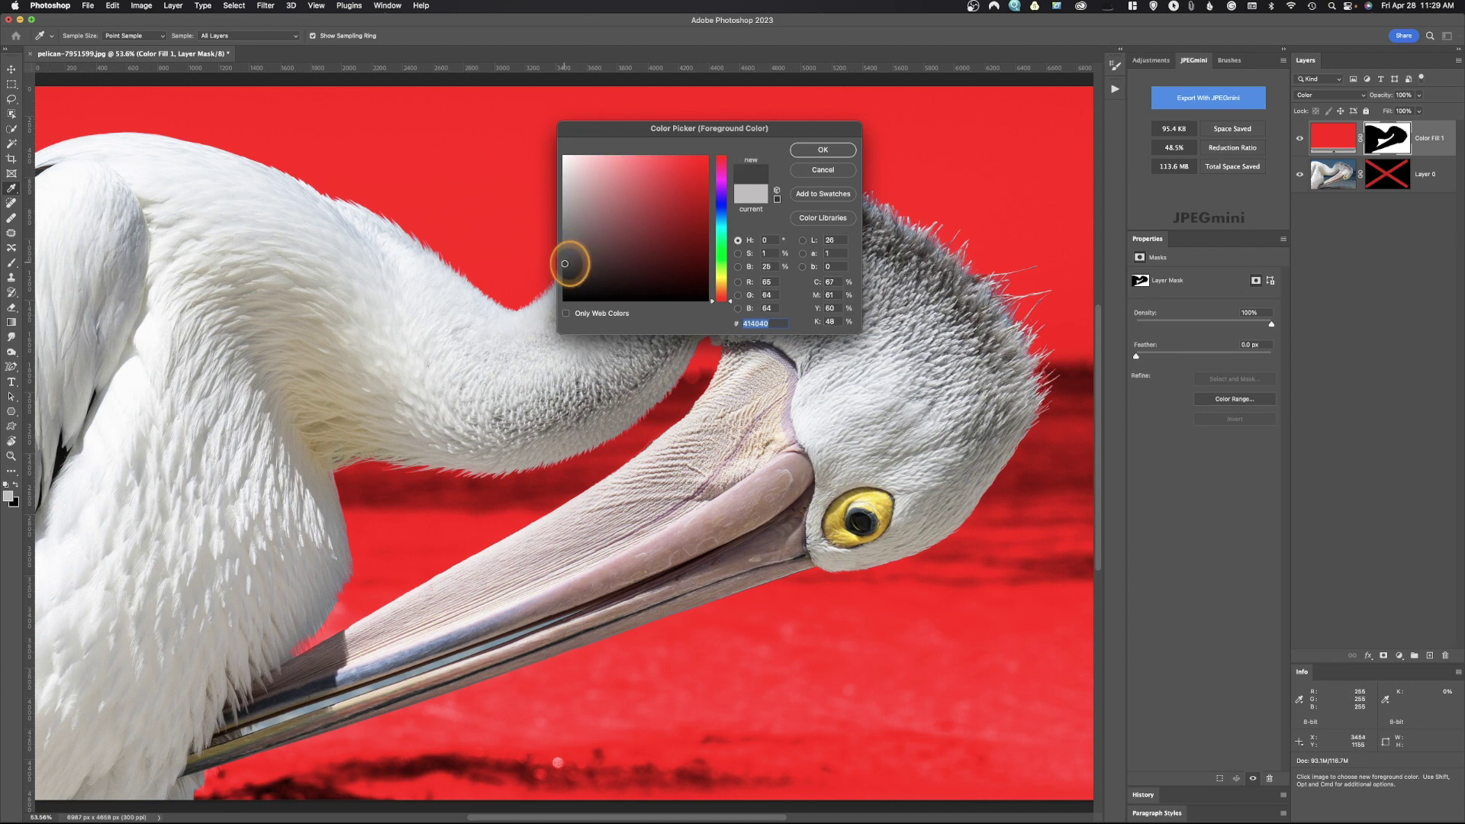
pyautogui.click(837, 151)
pyautogui.press('b')
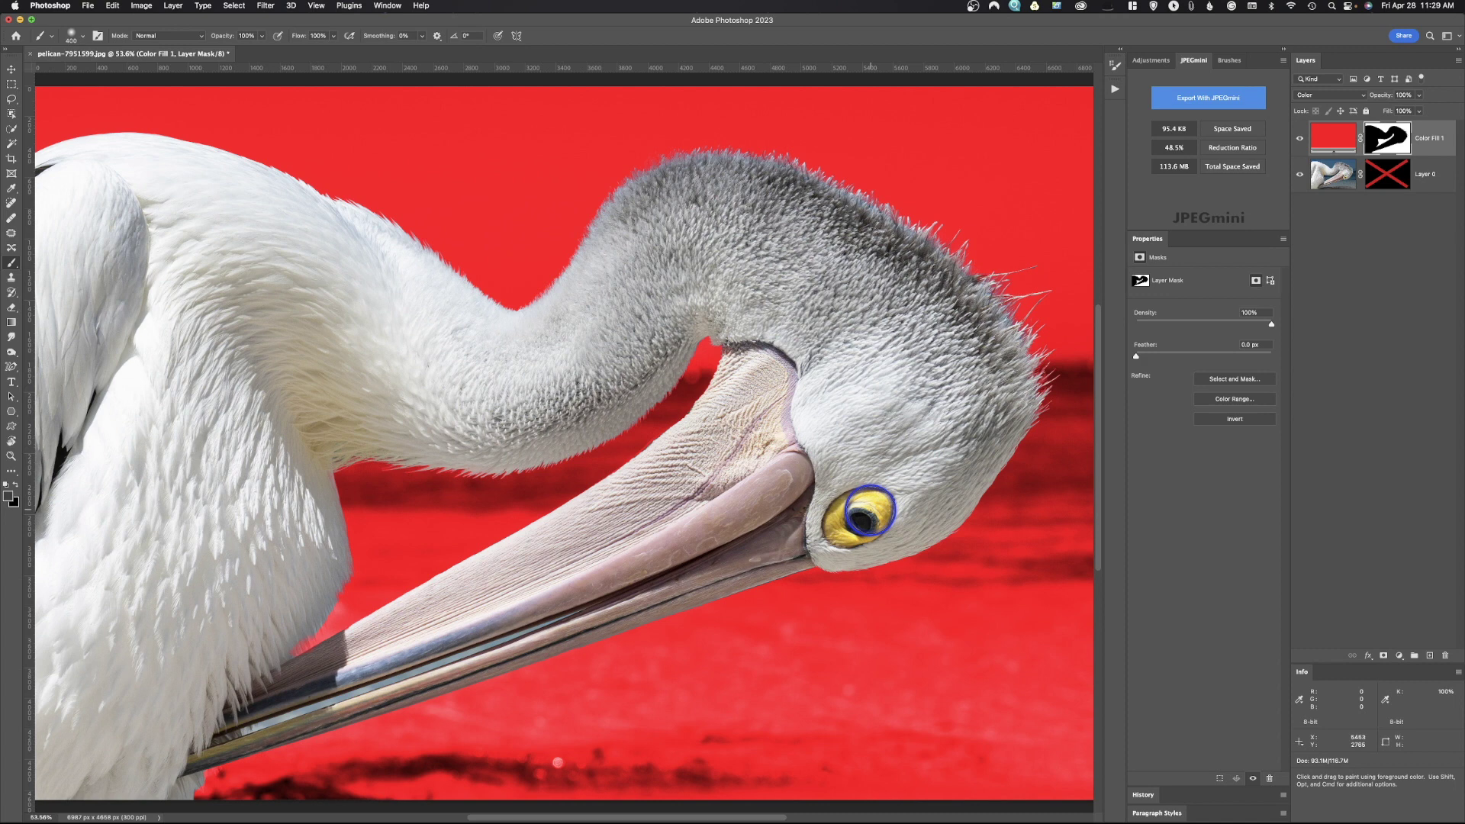
pyautogui.moveTo(869, 511); pyautogui.dragTo(852, 517)
pyautogui.press('super+z')
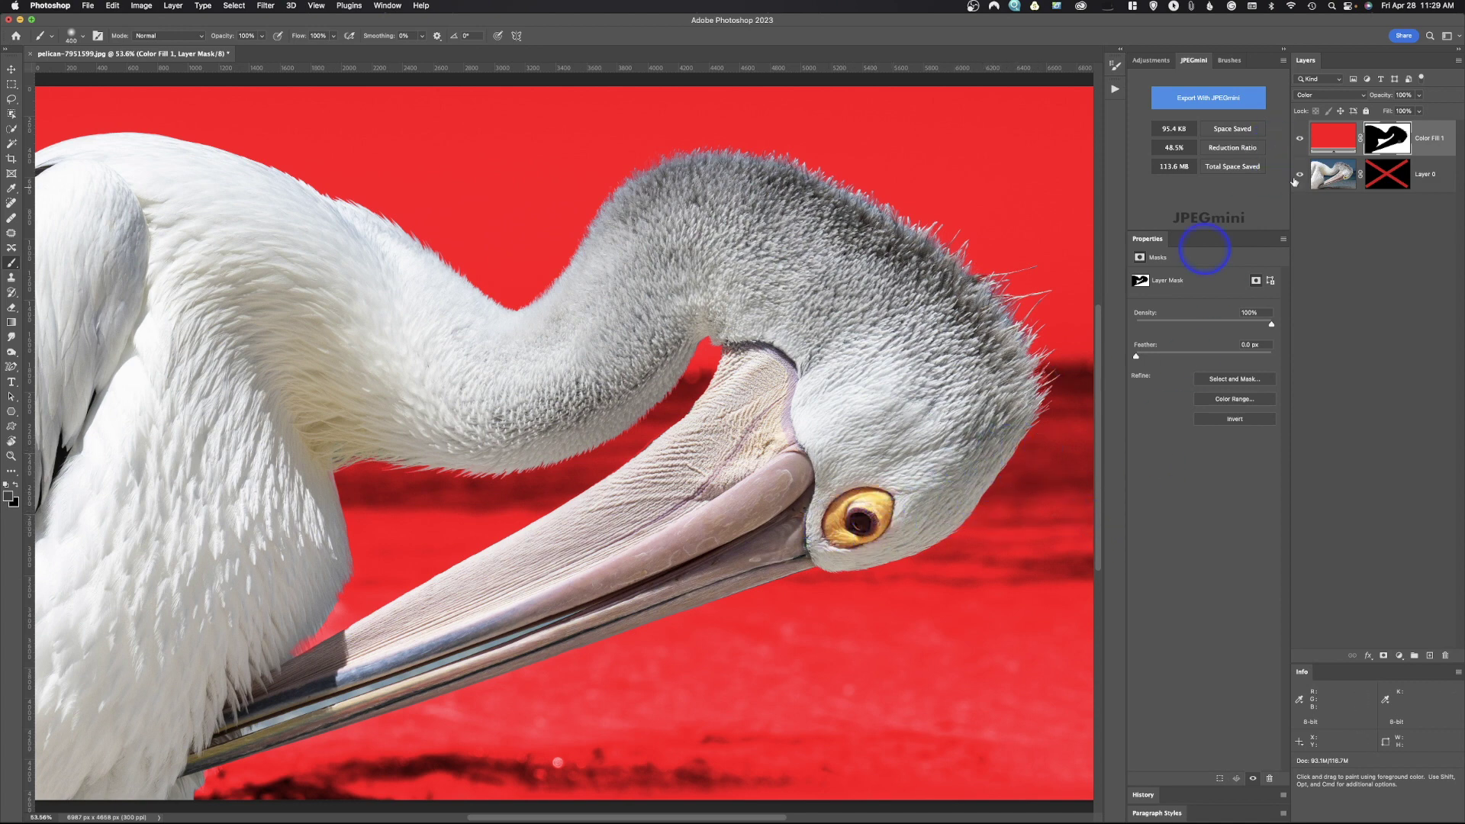
# Check the gray brushed area at the eye in a mask-only view and return to the full image.
pyautogui.keyDown('alt'); pyautogui.click(1386, 141); pyautogui.keyUp('alt')
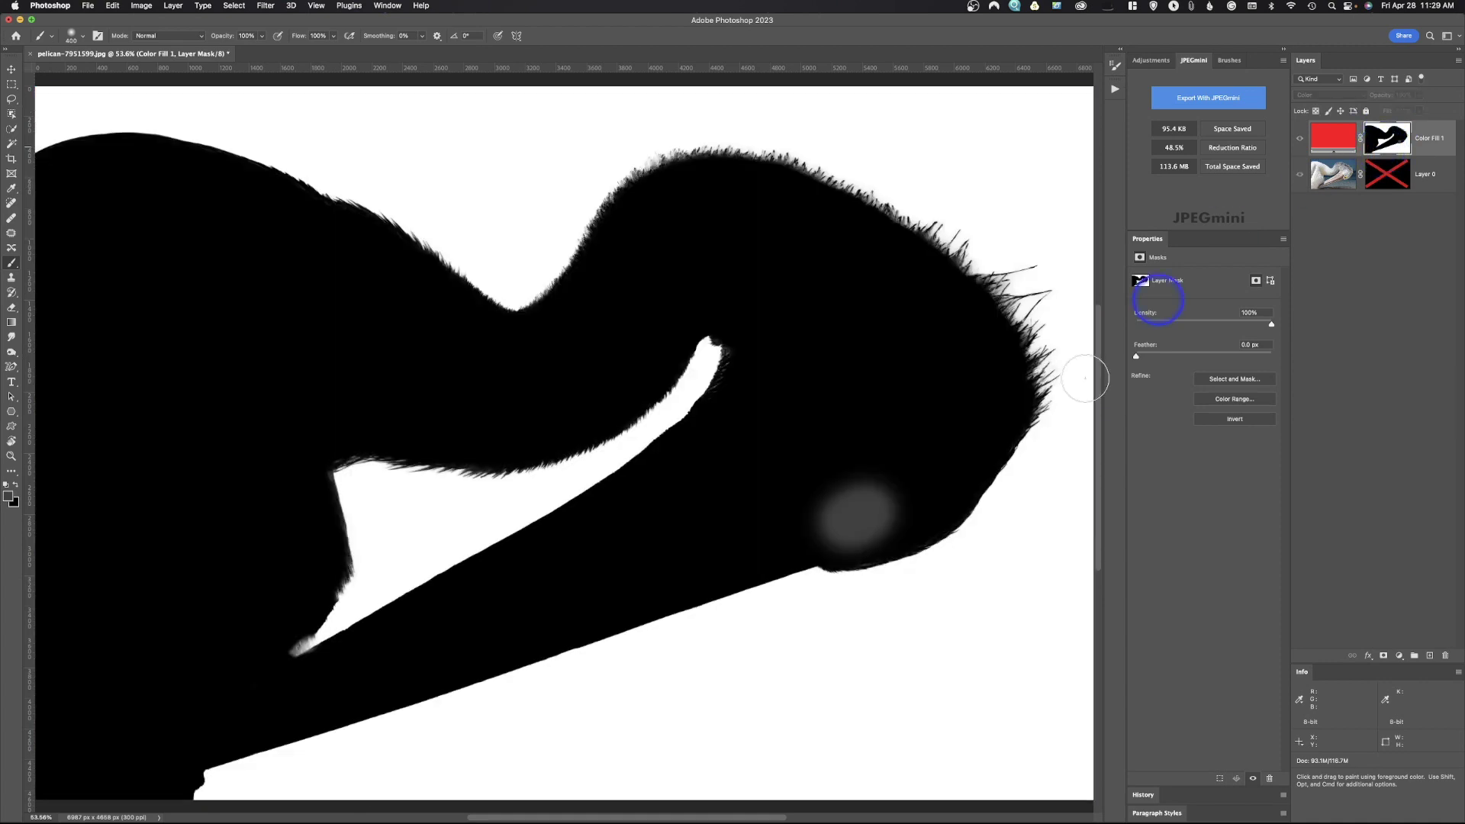
pyautogui.moveTo(860, 530); pyautogui.dragTo(852, 519)
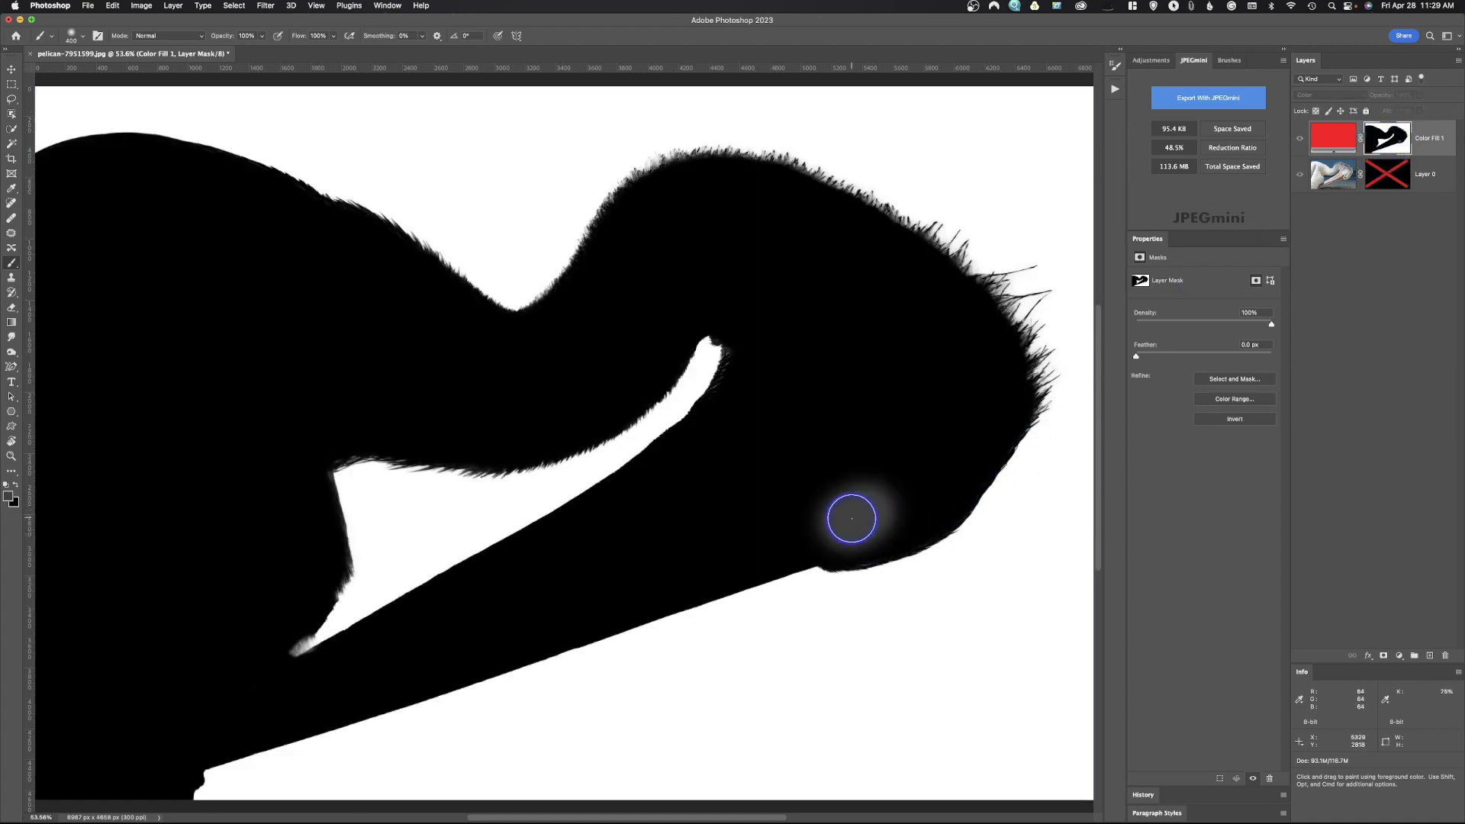
pyautogui.keyDown('alt'); pyautogui.click(1387, 141); pyautogui.keyUp('alt')
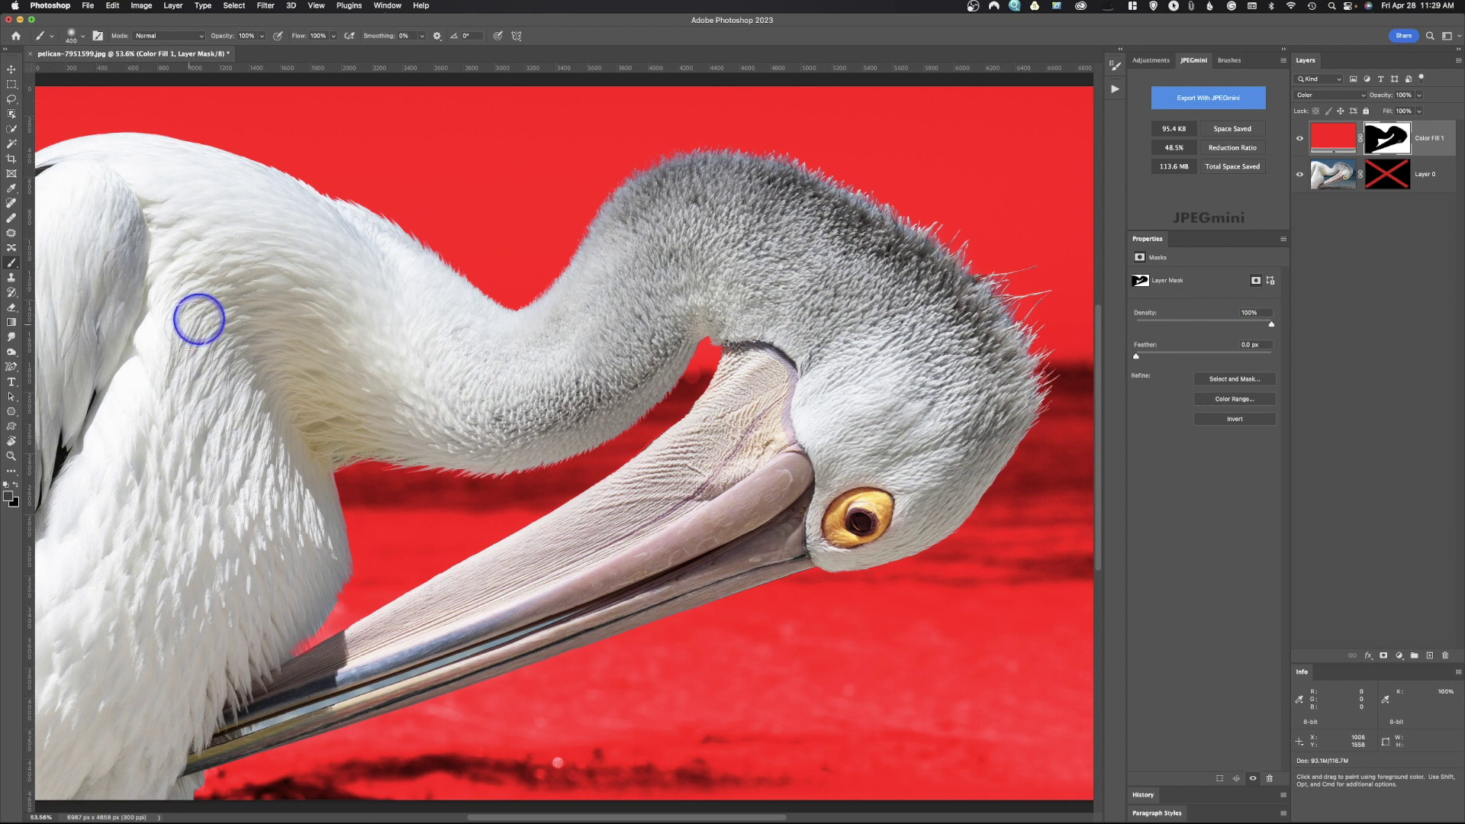
# Set the foreground color to light gray #bfbebe and brush it over the pelican's eye on the color fill mask.
pyautogui.click(9, 495)
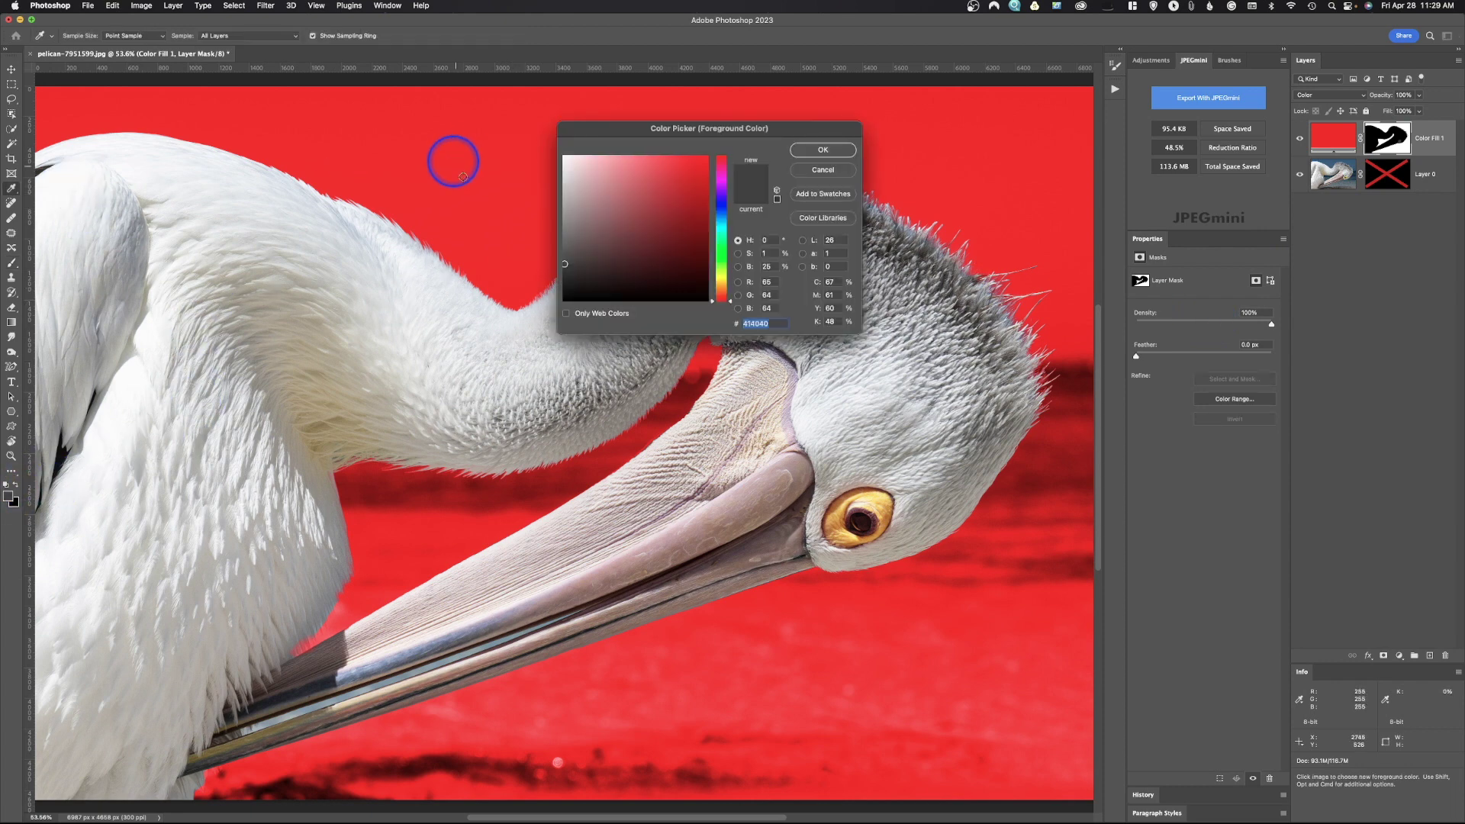
pyautogui.click(563, 192)
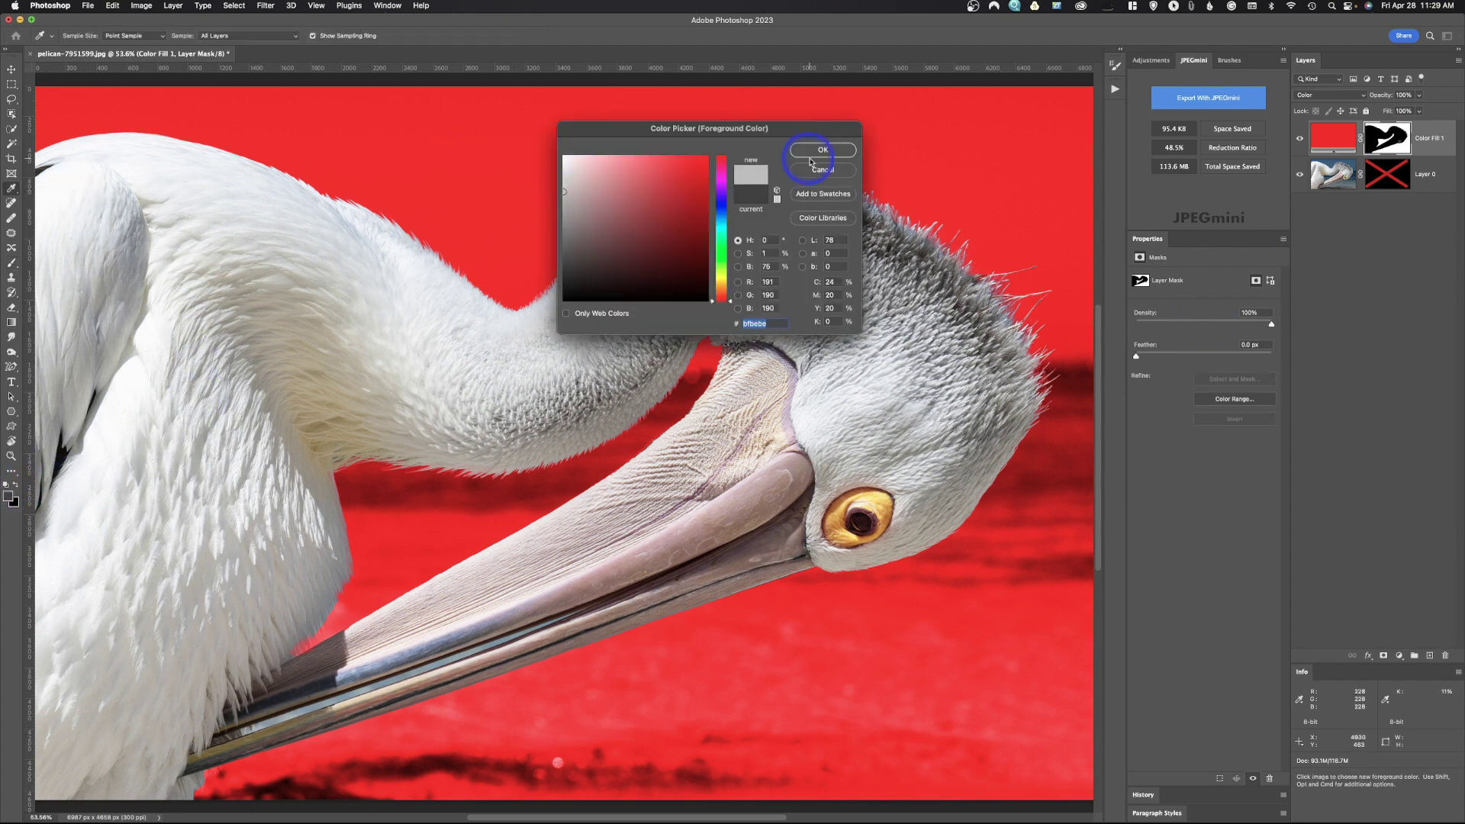
pyautogui.click(813, 155)
pyautogui.moveTo(855, 513)
pyautogui.mouseDown()
pyautogui.moveTo(846, 525)
pyautogui.moveTo(862, 509)
pyautogui.mouseUp()
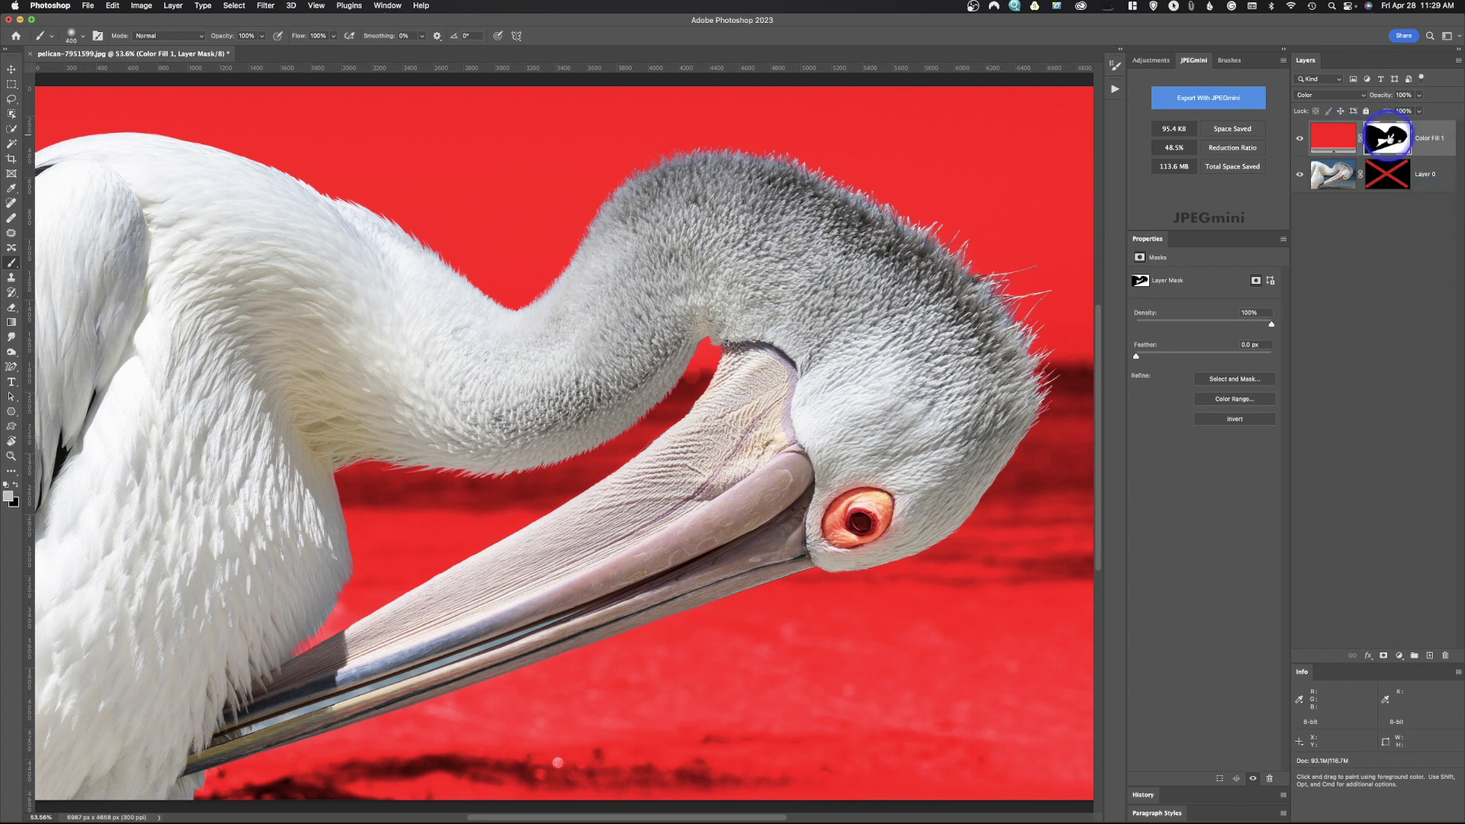
# Fill the color fill layer's mask with white in Normal mode at 100% opacity, and invert it to black.
pyautogui.hotkey('shift', 'BackSpace')
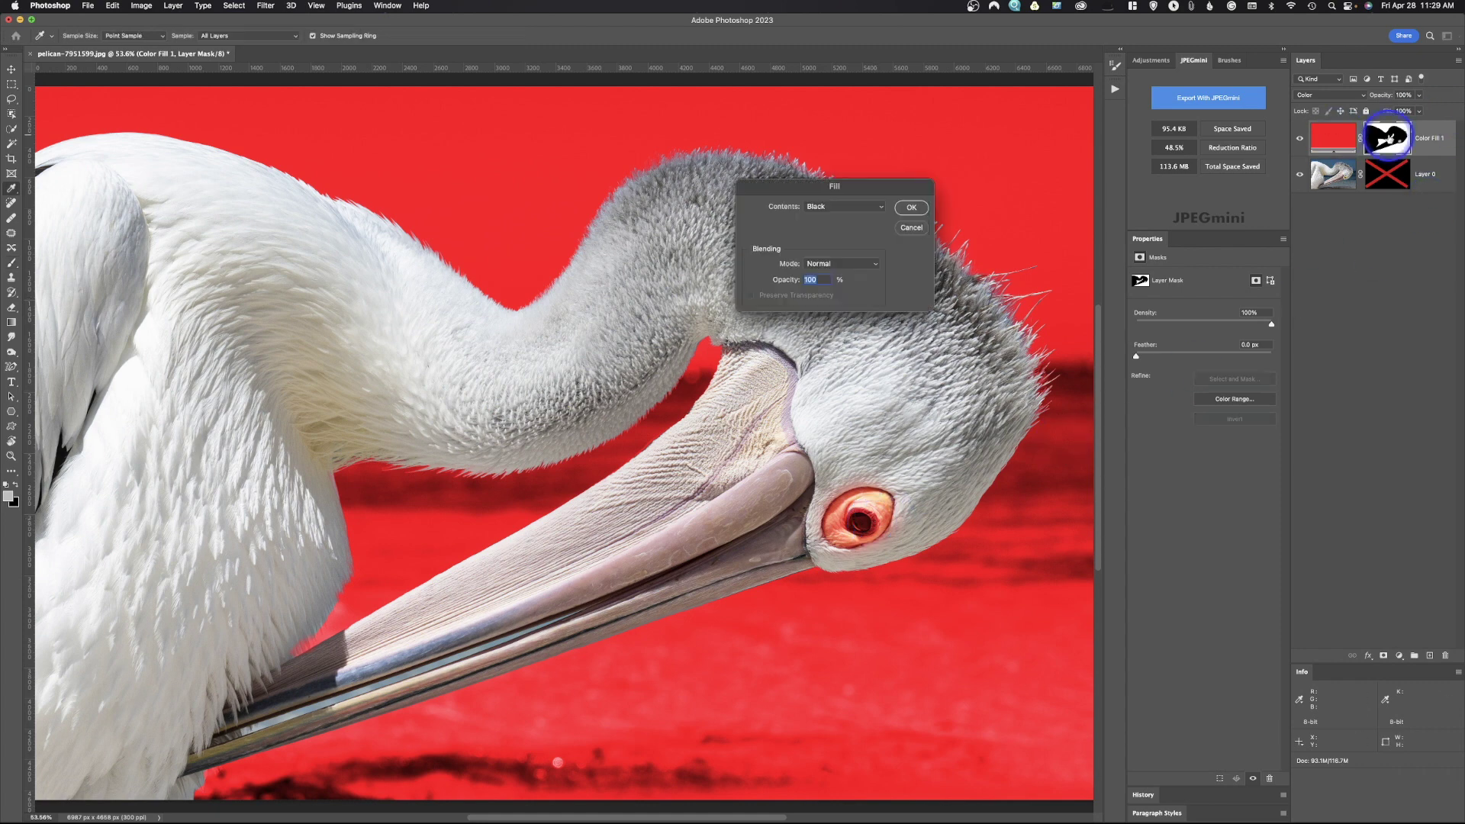
pyautogui.click(840, 204)
pyautogui.click(840, 233)
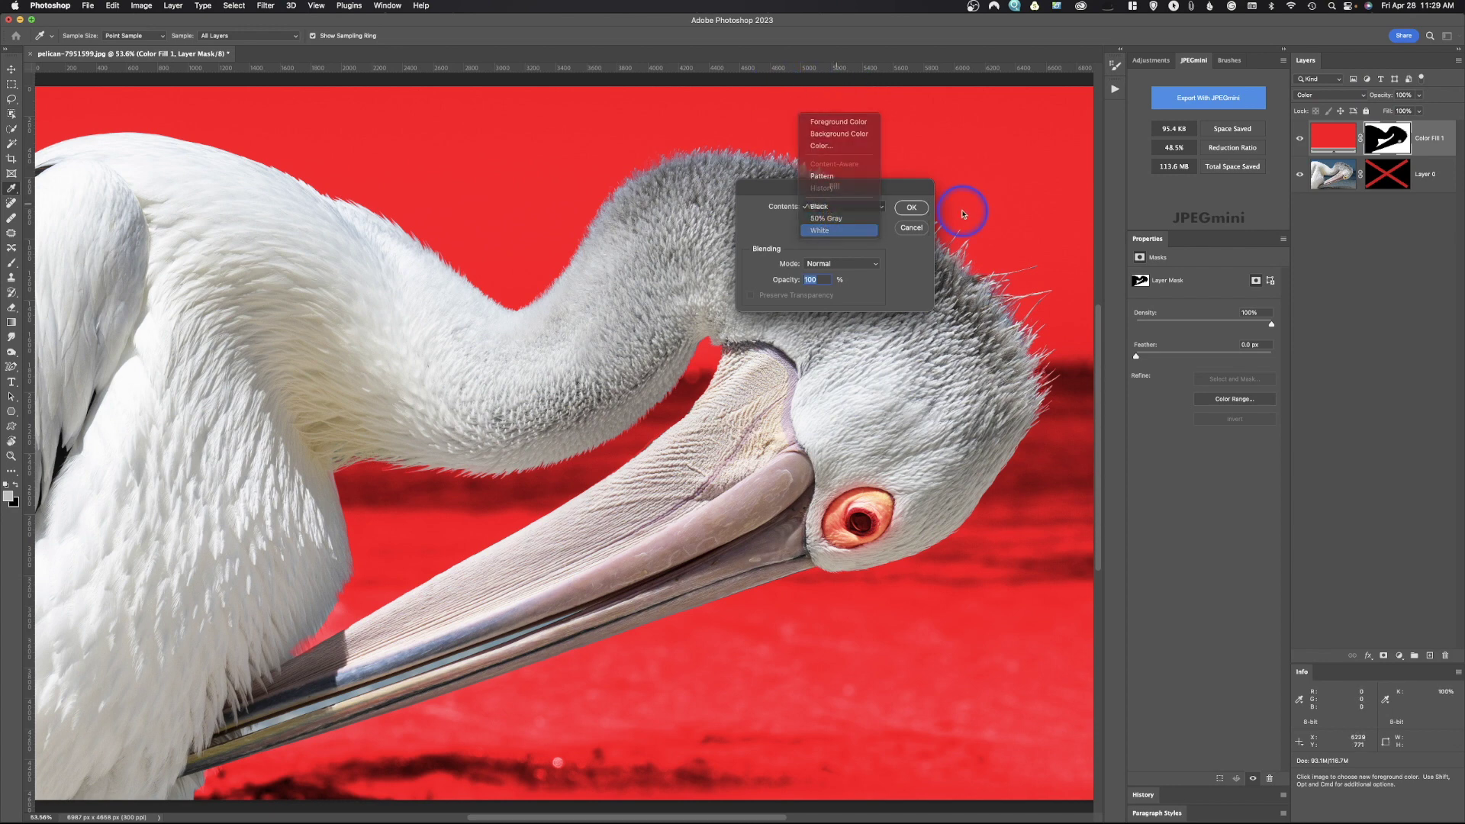
pyautogui.click(911, 207)
pyautogui.press('b')
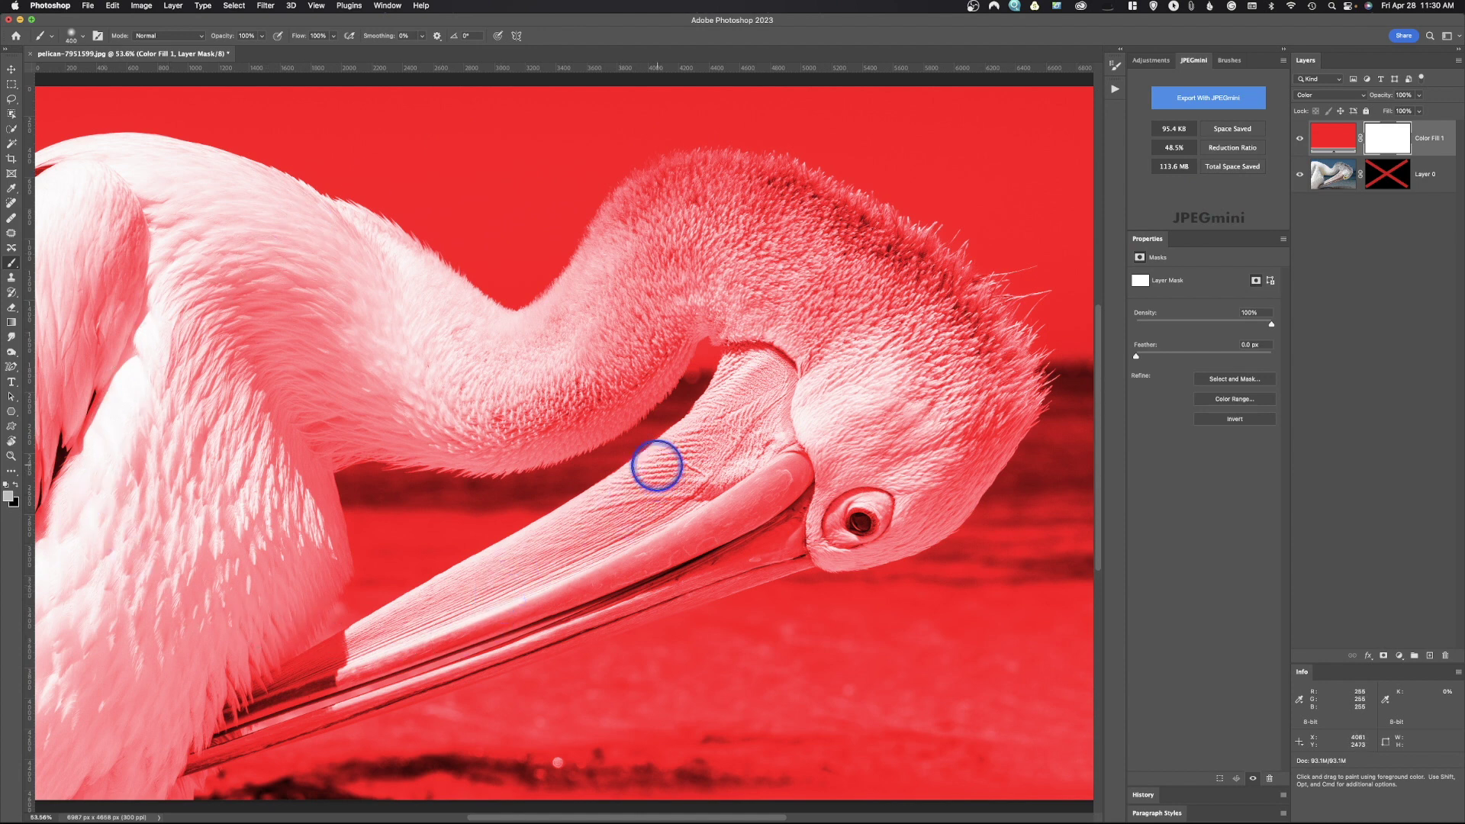
pyautogui.press('super+i')
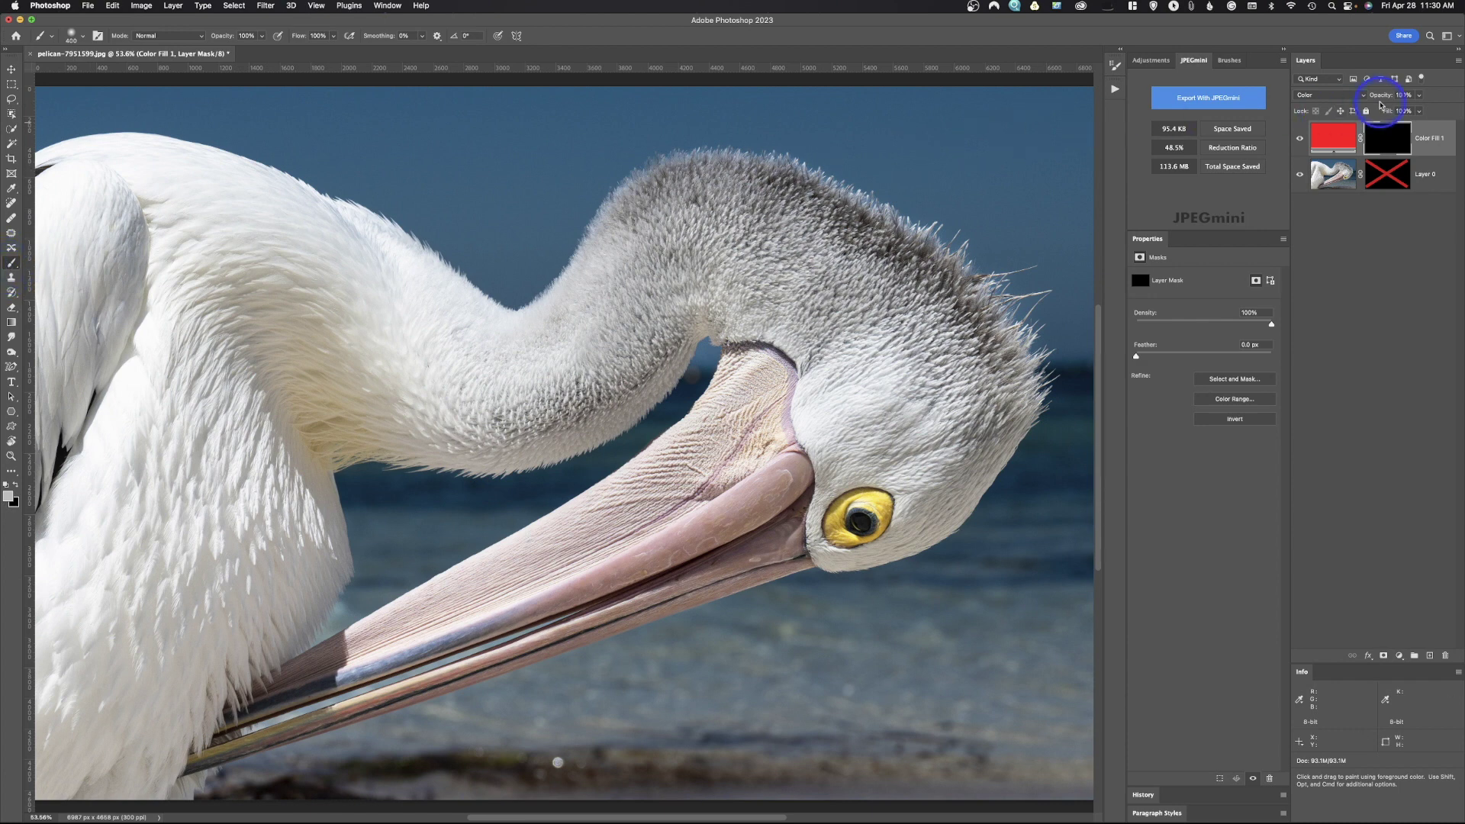
# Switch the editing target to the fill layer's red color thumbnail and back to its black mask.
pyautogui.click(1396, 134)
pyautogui.click(1340, 141)
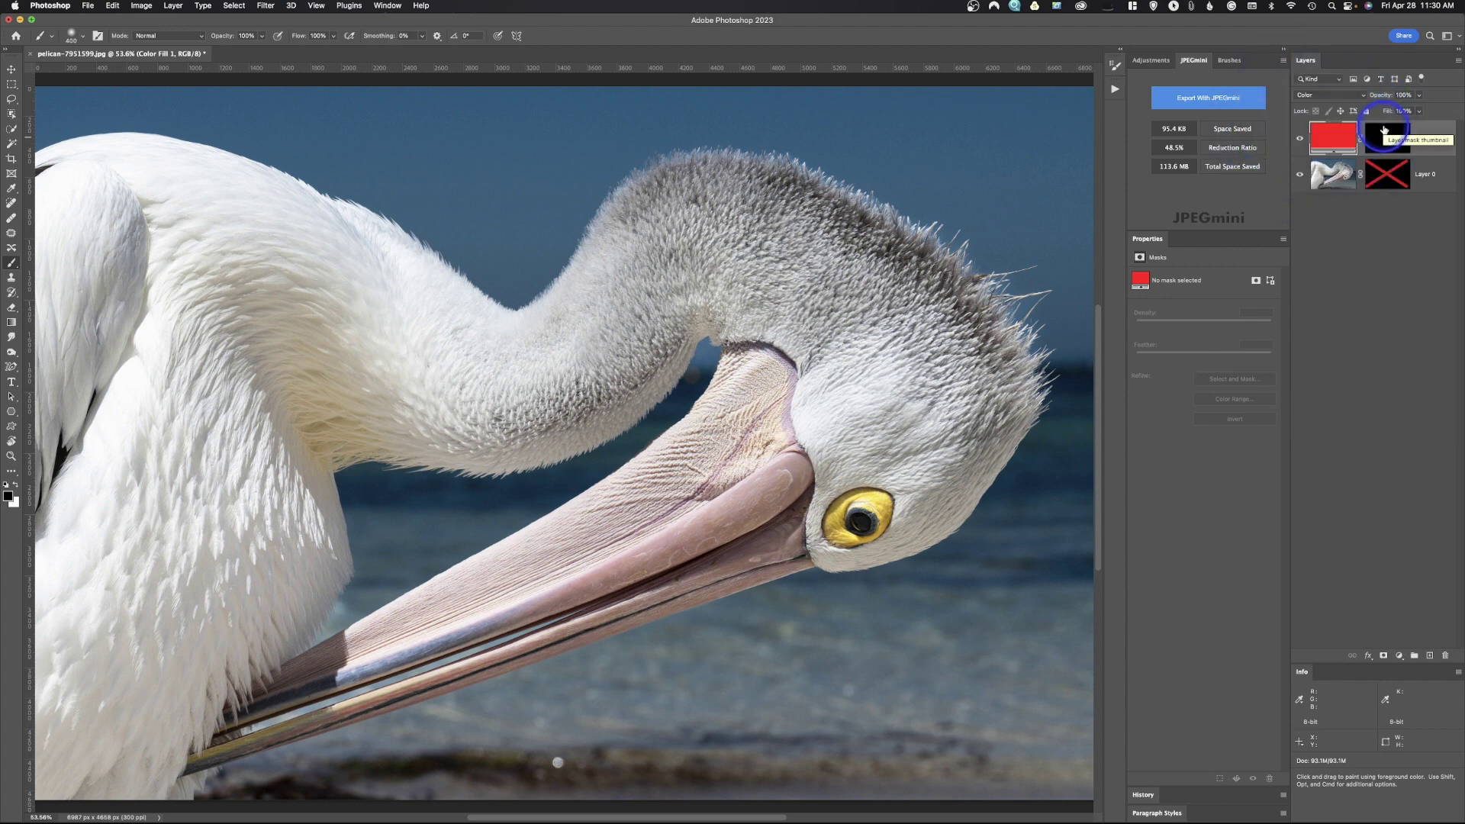
pyautogui.click(1396, 134)
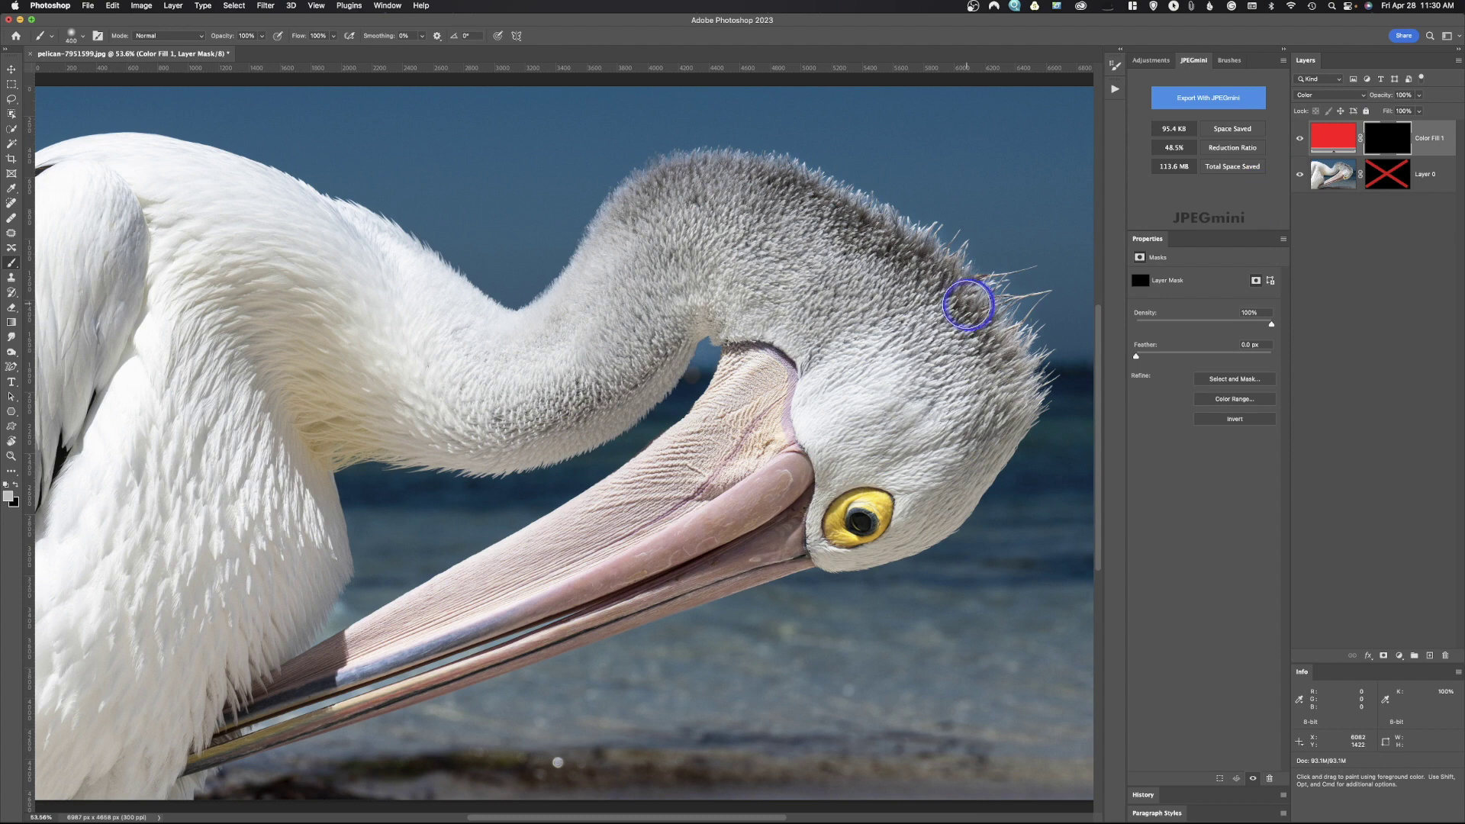
# Brush four light gray strokes across the pelican and the background on the color fill mask, and undo them.
pyautogui.moveTo(882, 432); pyautogui.dragTo(638, 528)
pyautogui.moveTo(423, 576); pyautogui.dragTo(477, 561)
pyautogui.moveTo(385, 141)
pyautogui.mouseDown()
pyautogui.moveTo(435, 185)
pyautogui.moveTo(836, 778)
pyautogui.mouseUp()
pyautogui.moveTo(1020, 621); pyautogui.dragTo(385, 437)
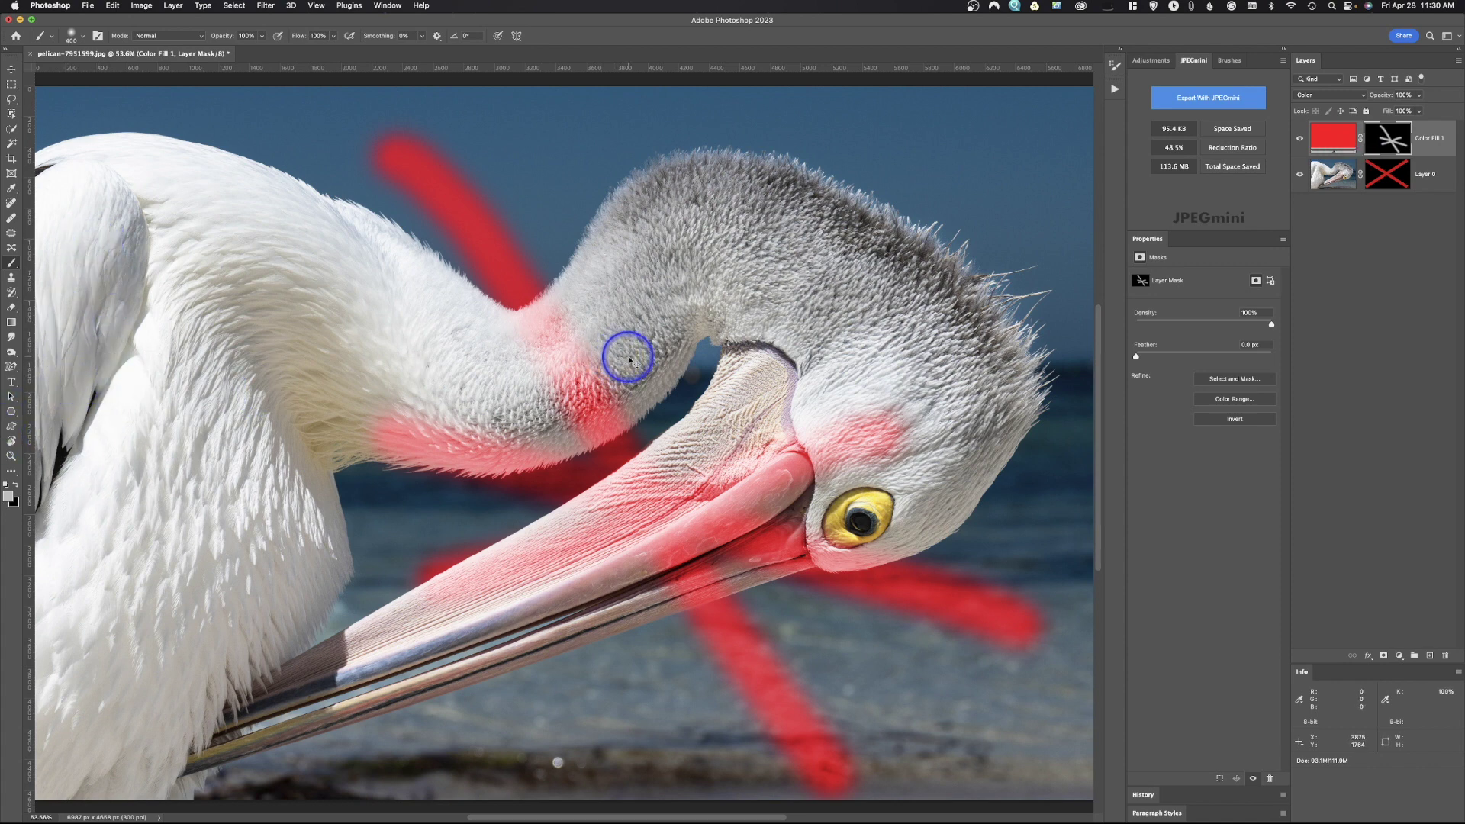
pyautogui.press('super+z')
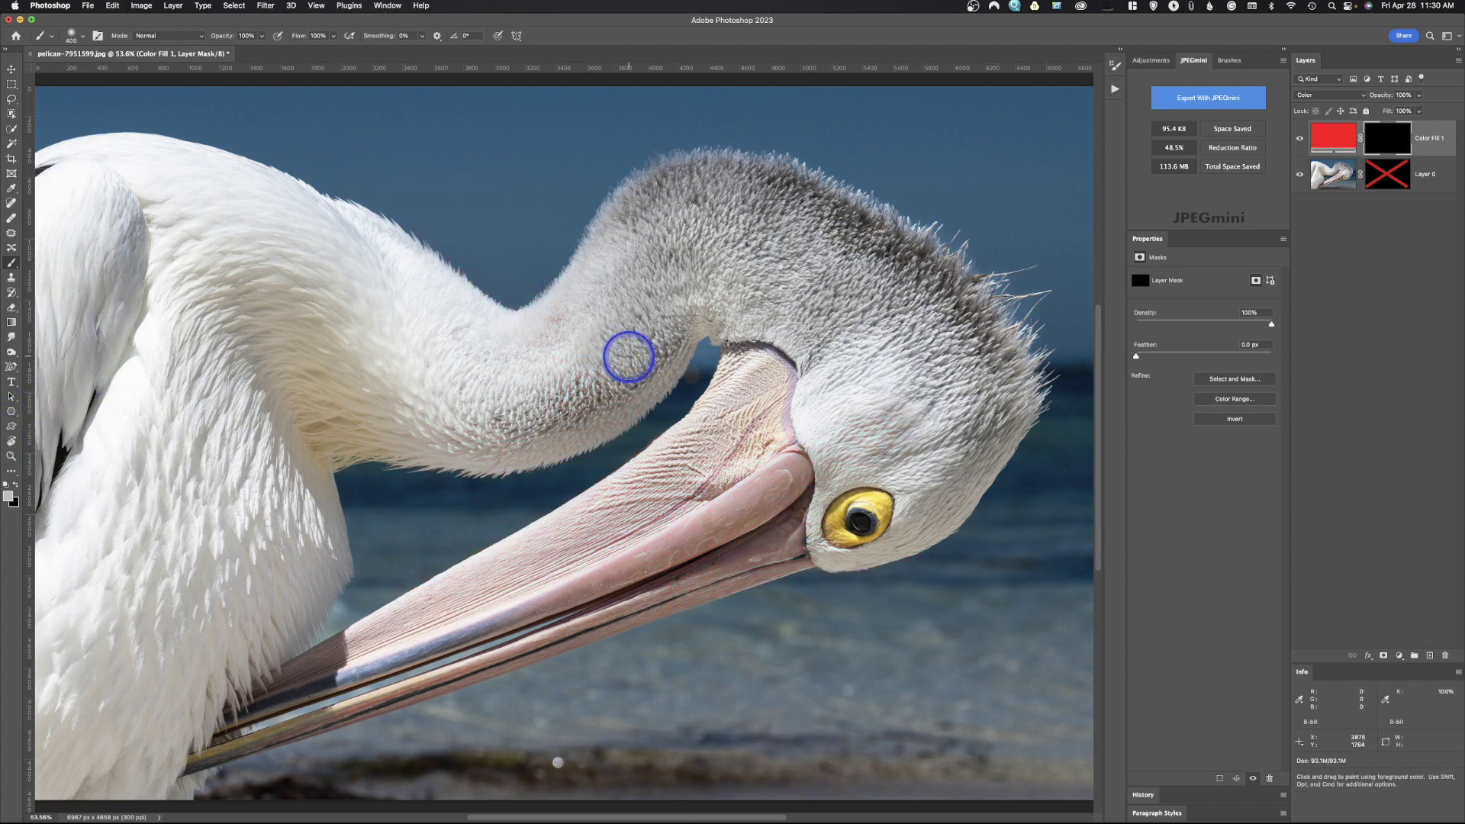
# Draw a horizontal linear gradient with the Basics preset Black, White on the color fill mask, from the pelican's body to its head.
pyautogui.click(10, 323)
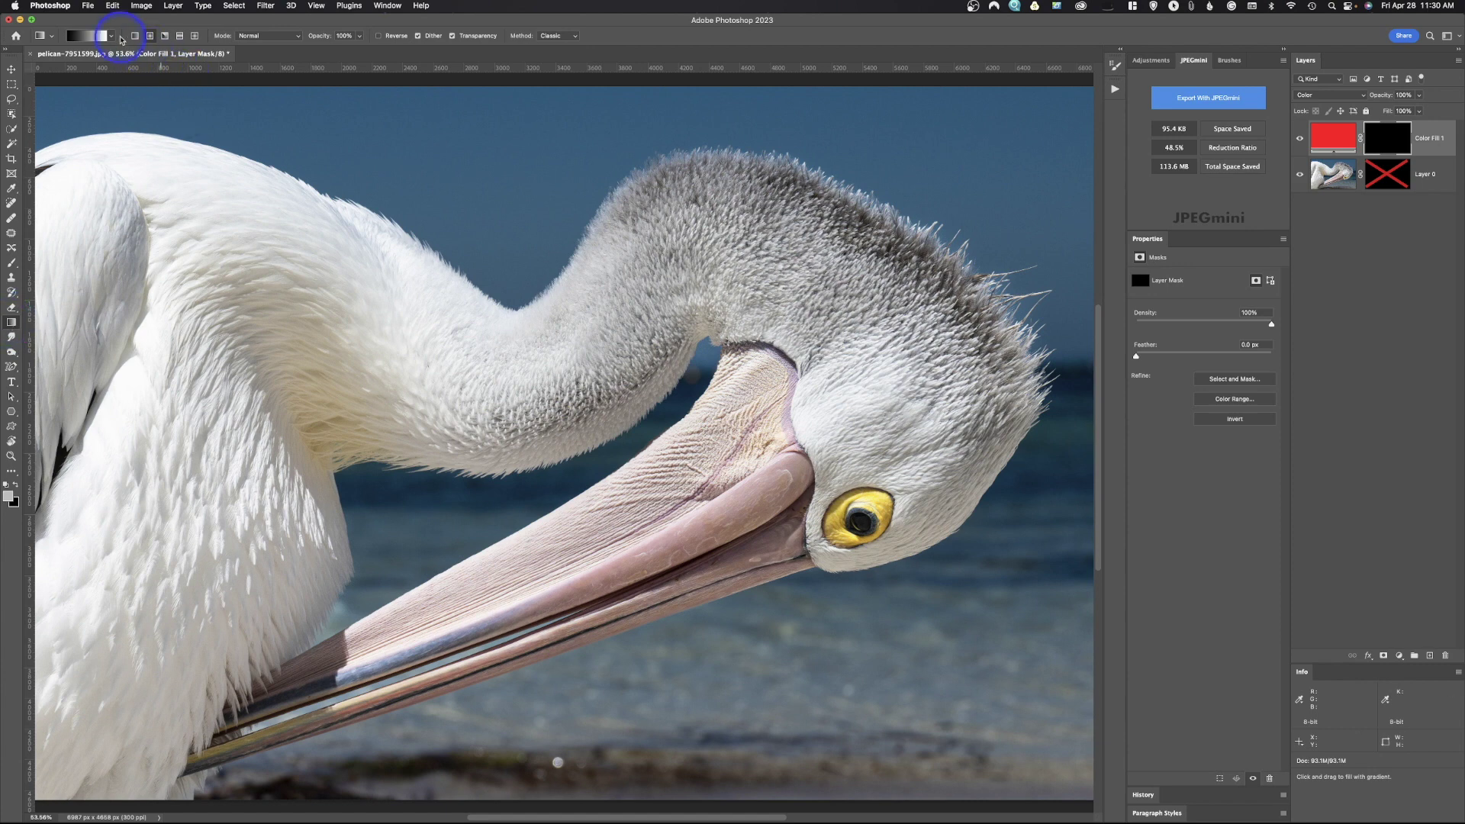
pyautogui.click(91, 42)
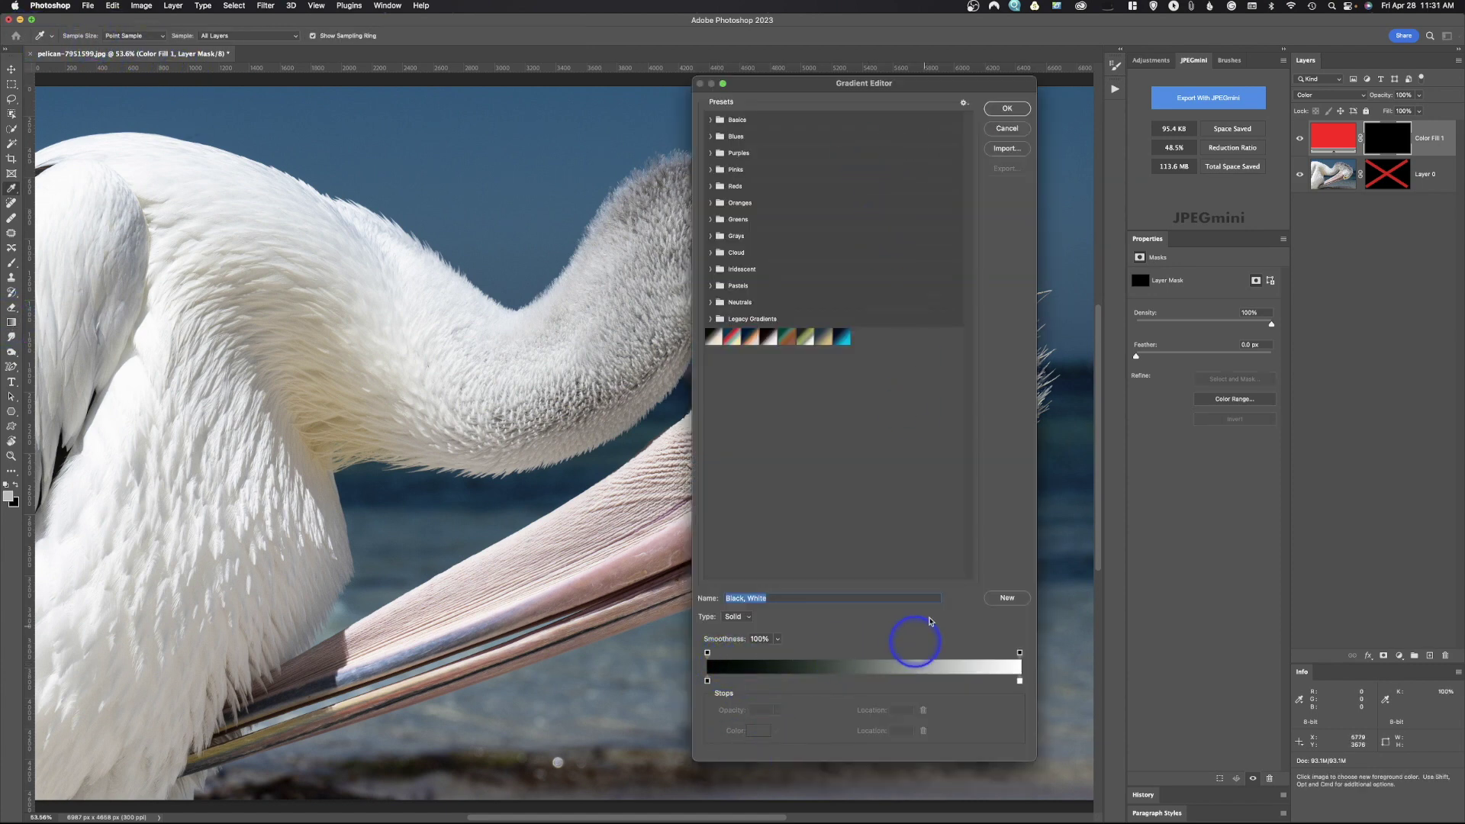
pyautogui.click(709, 120)
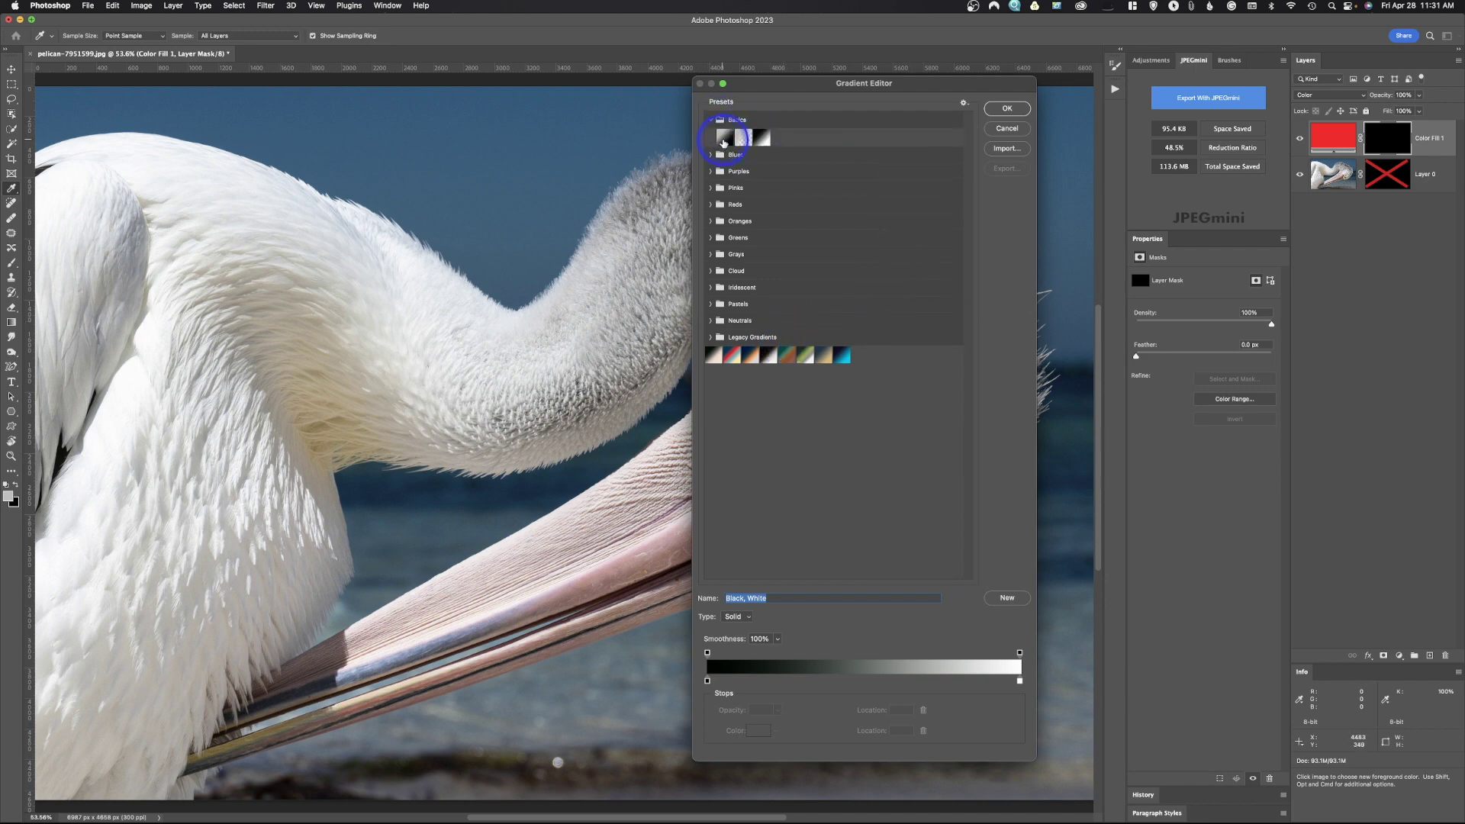
pyautogui.click(760, 138)
pyautogui.click(1023, 109)
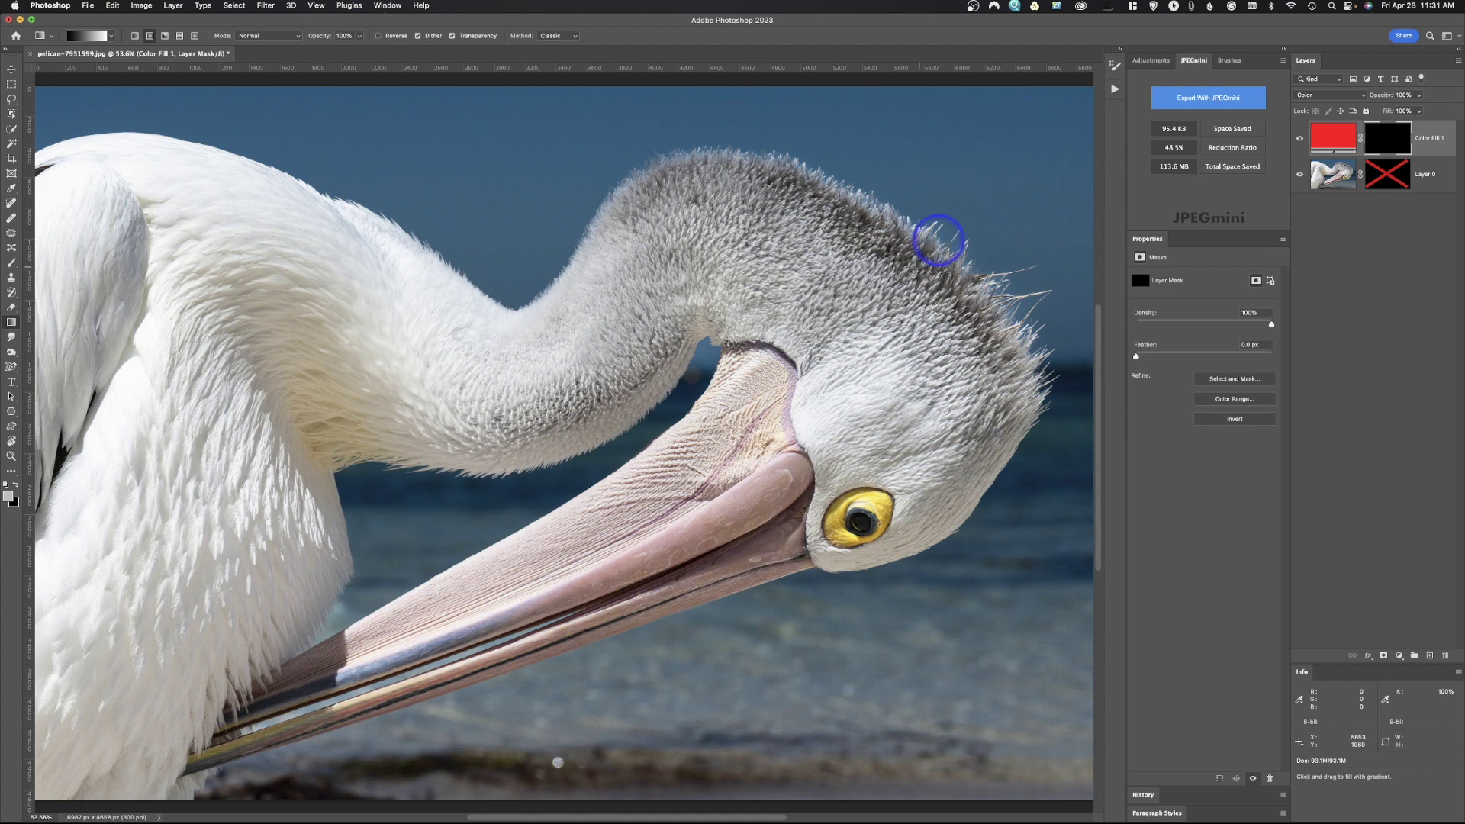
pyautogui.moveTo(185, 394); pyautogui.dragTo(917, 392)
# Fill the color fill layer's mask with black, and invert it to white.
pyautogui.click(1378, 131)
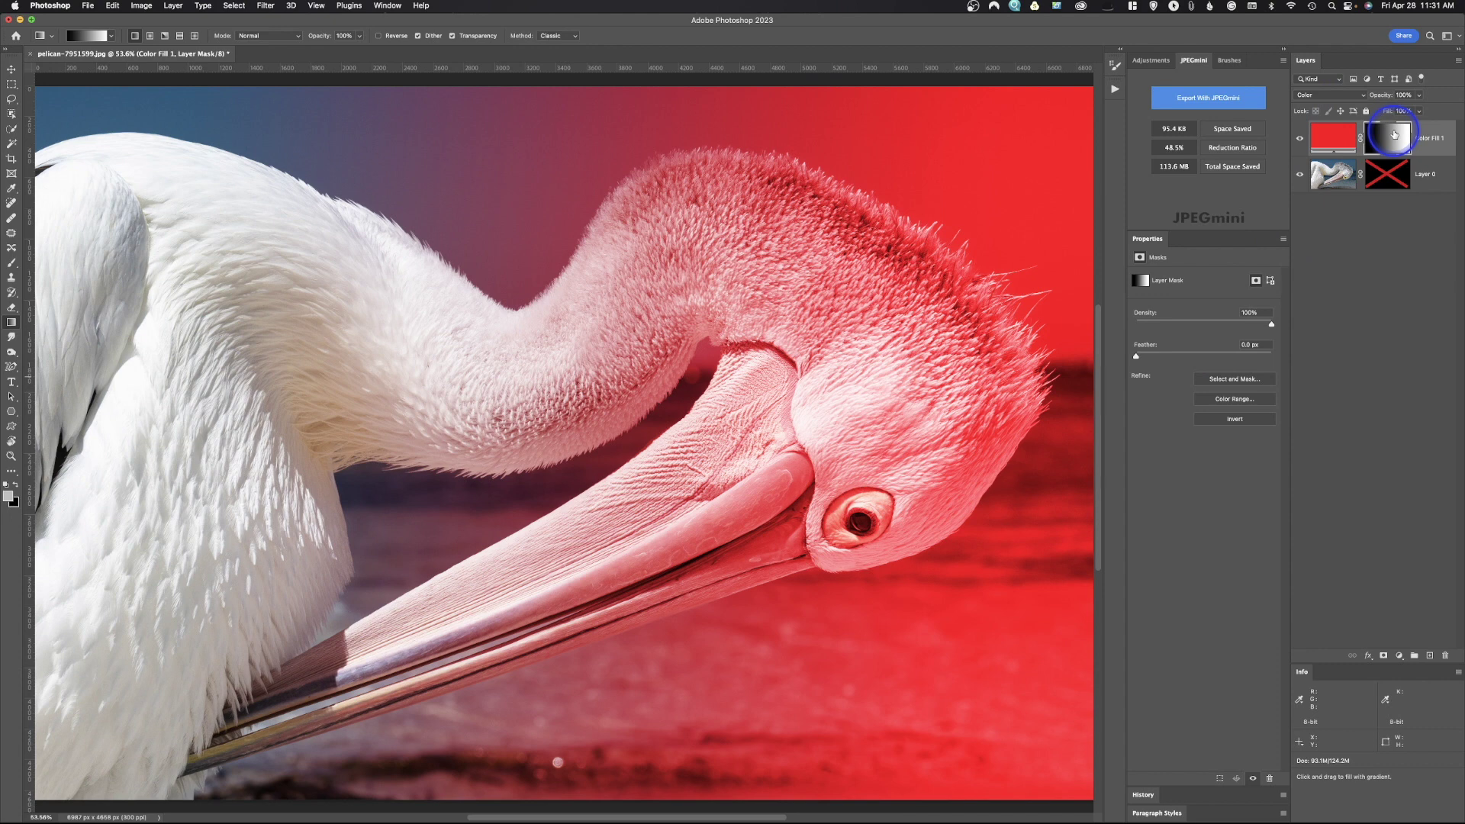
pyautogui.press('super+BackSpace')
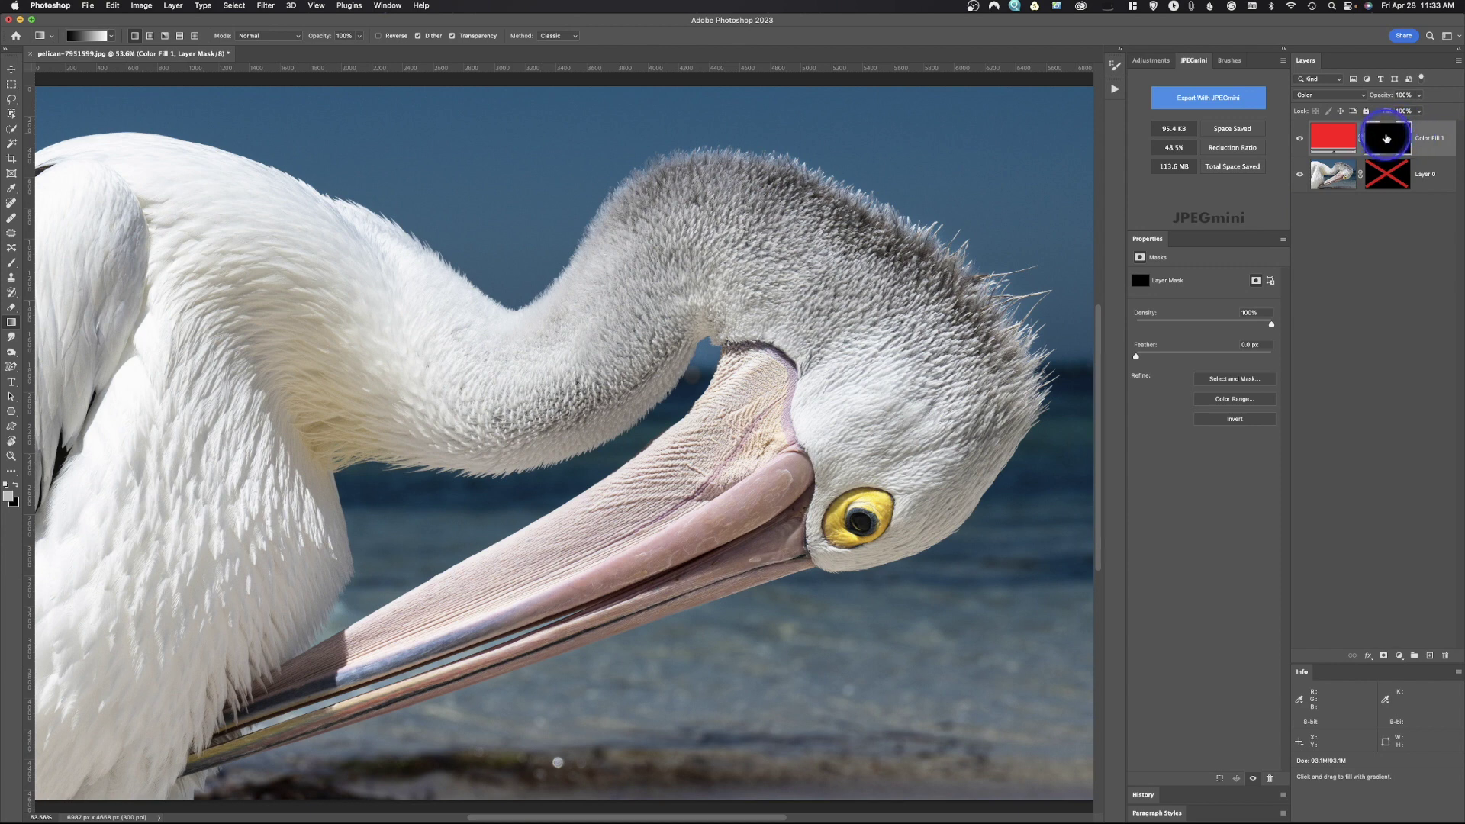
pyautogui.press('super+i')
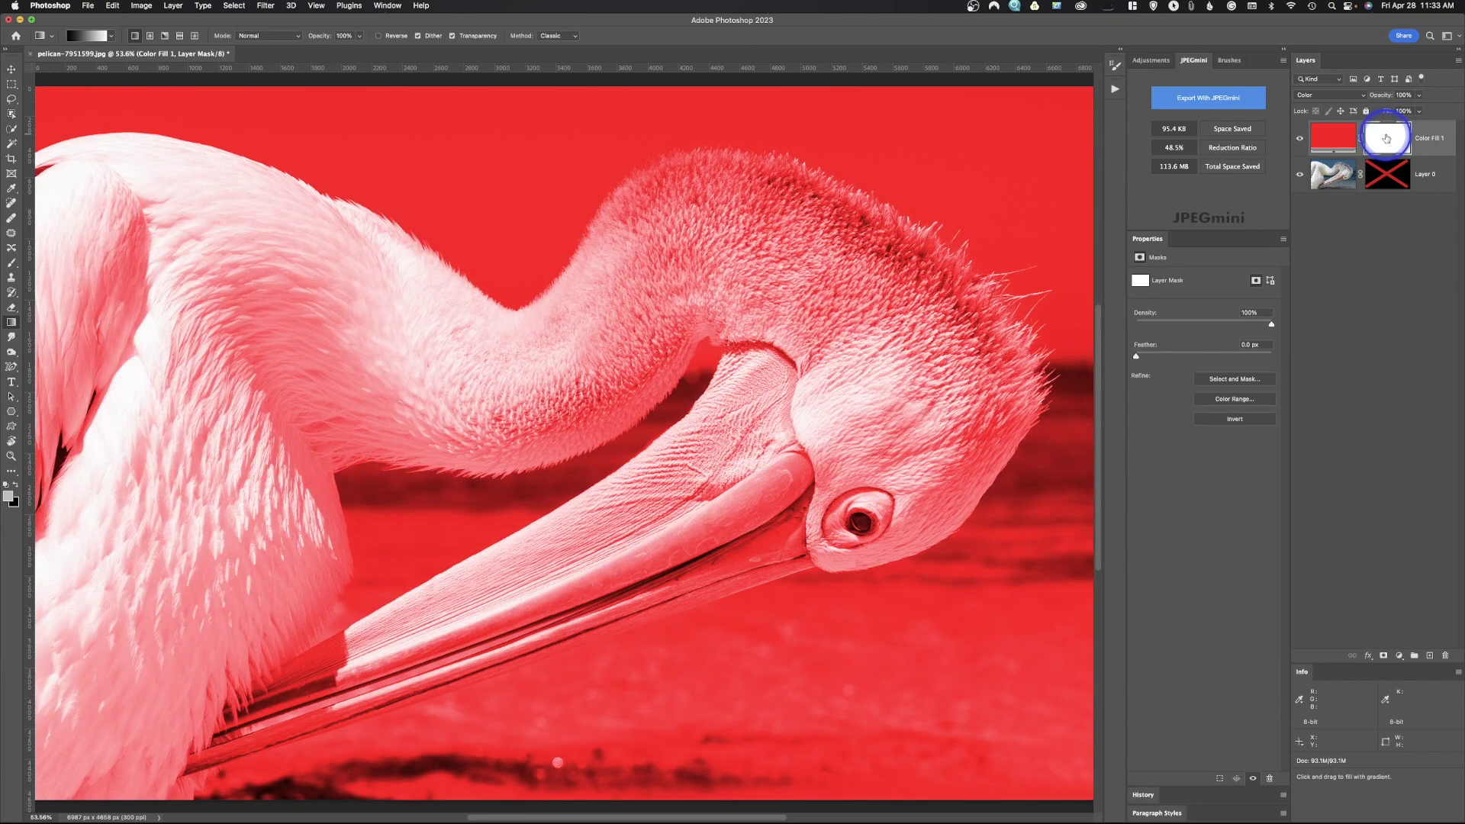
# Use Apply Image to put the merged RGB image into the color fill mask with Multiply at 100% opacity, comparing Invert on and off and leaving it off.
pyautogui.click(139, 7)
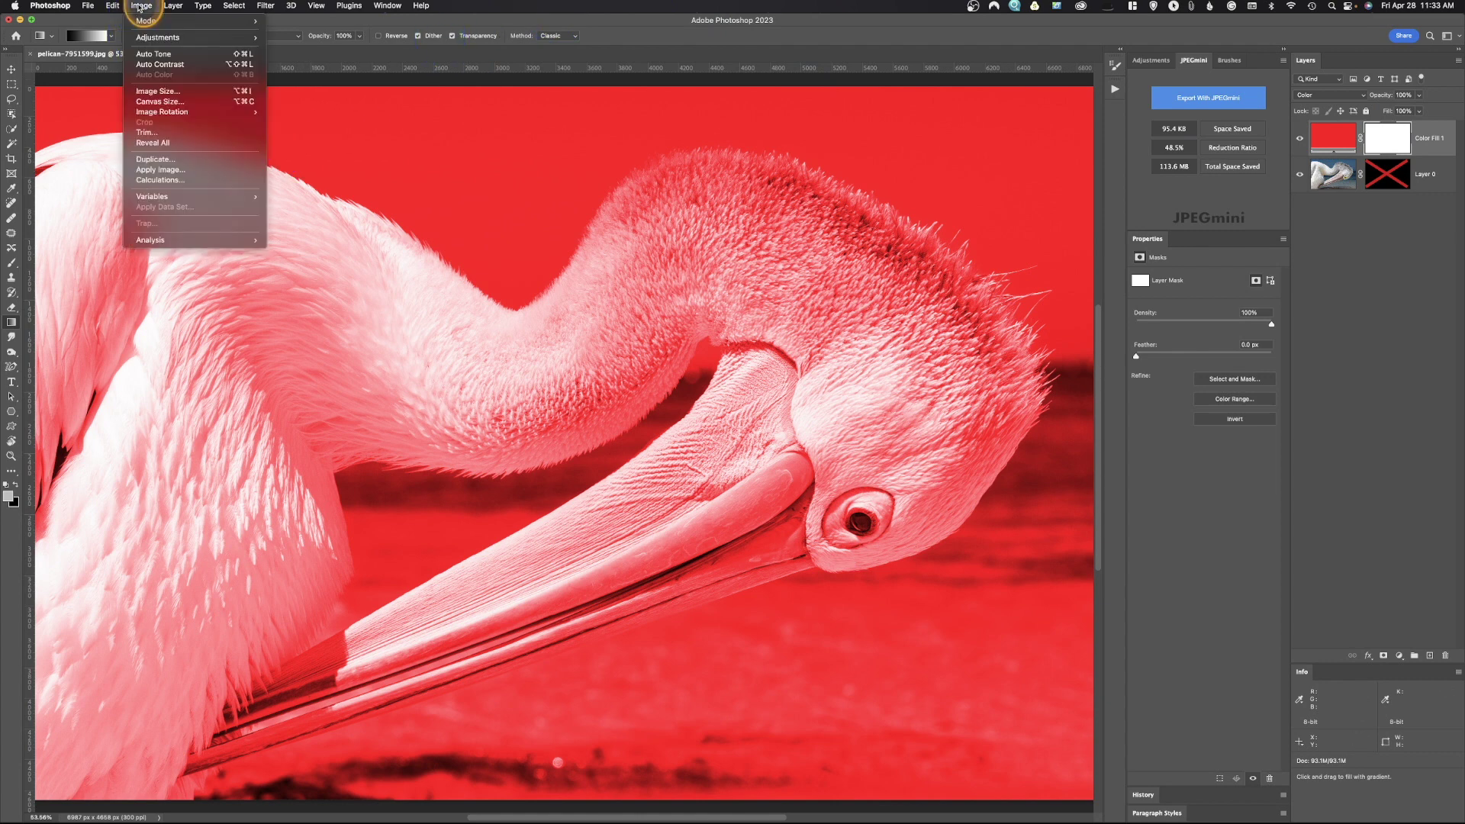
pyautogui.click(161, 169)
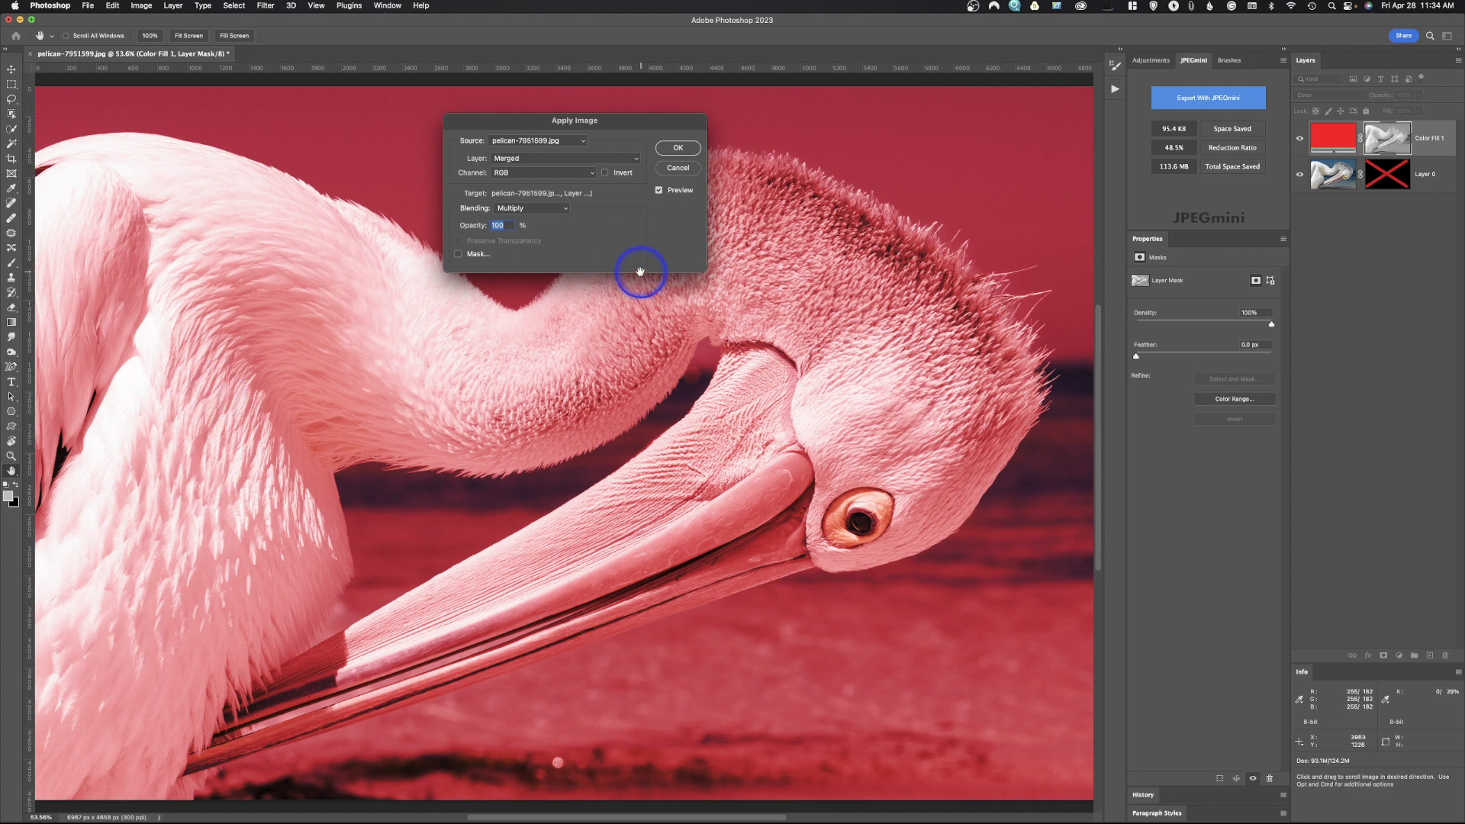
pyautogui.click(606, 173)
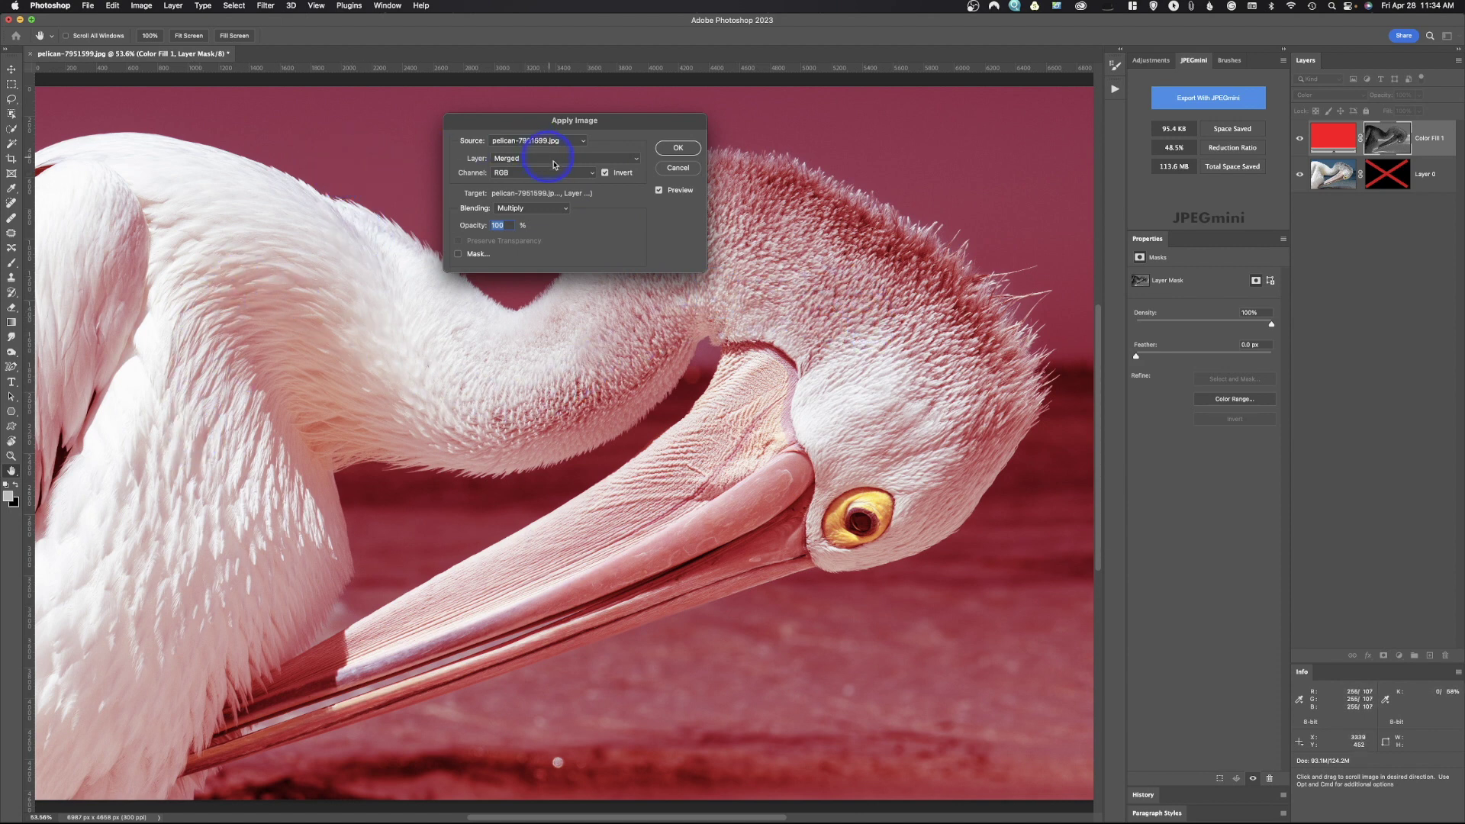
pyautogui.click(605, 174)
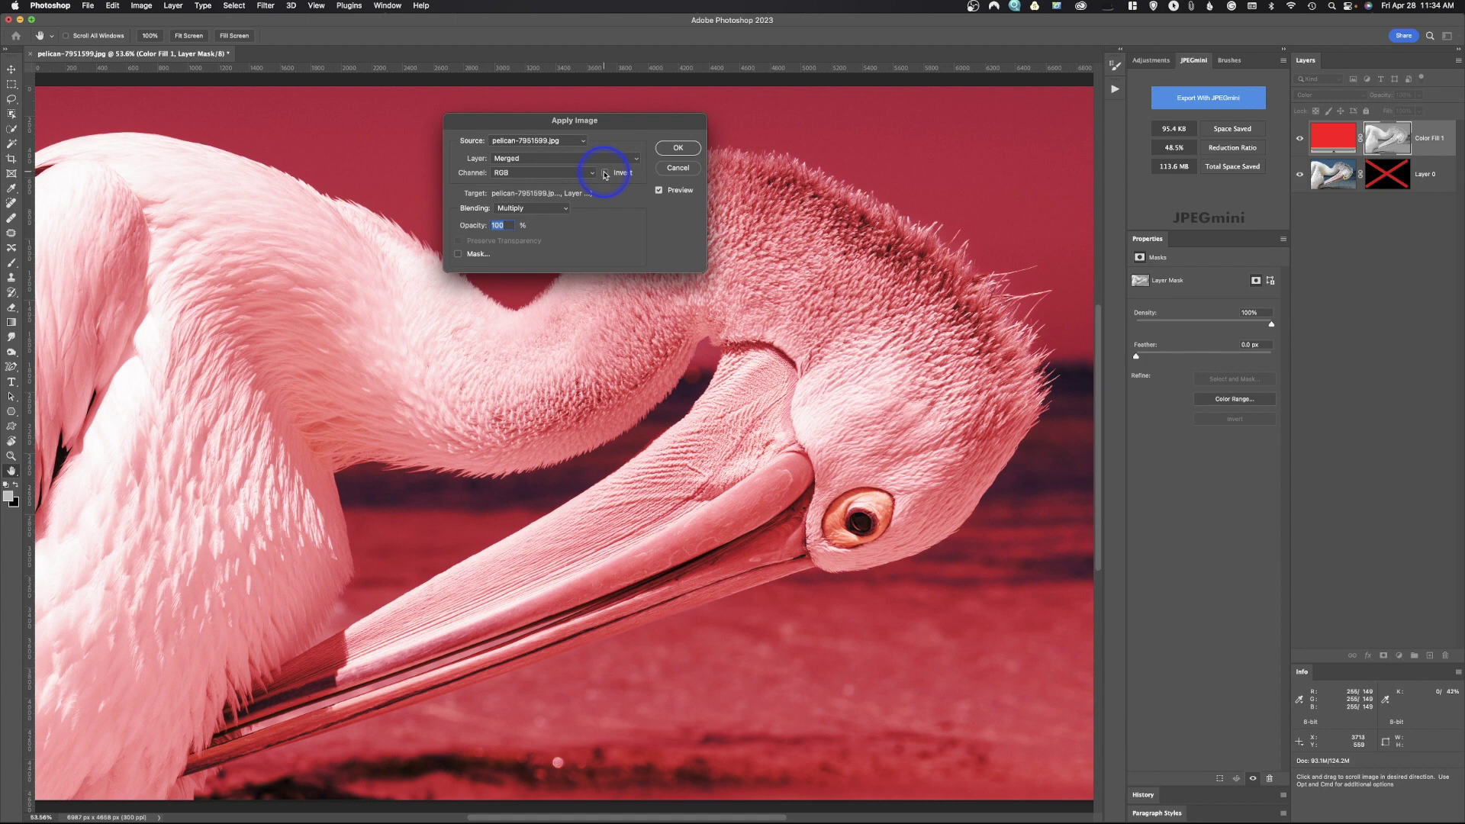
pyautogui.click(679, 149)
# Check the color fill layer's image-based mask in a mask-only view and return to the full image.
pyautogui.click(1390, 138)
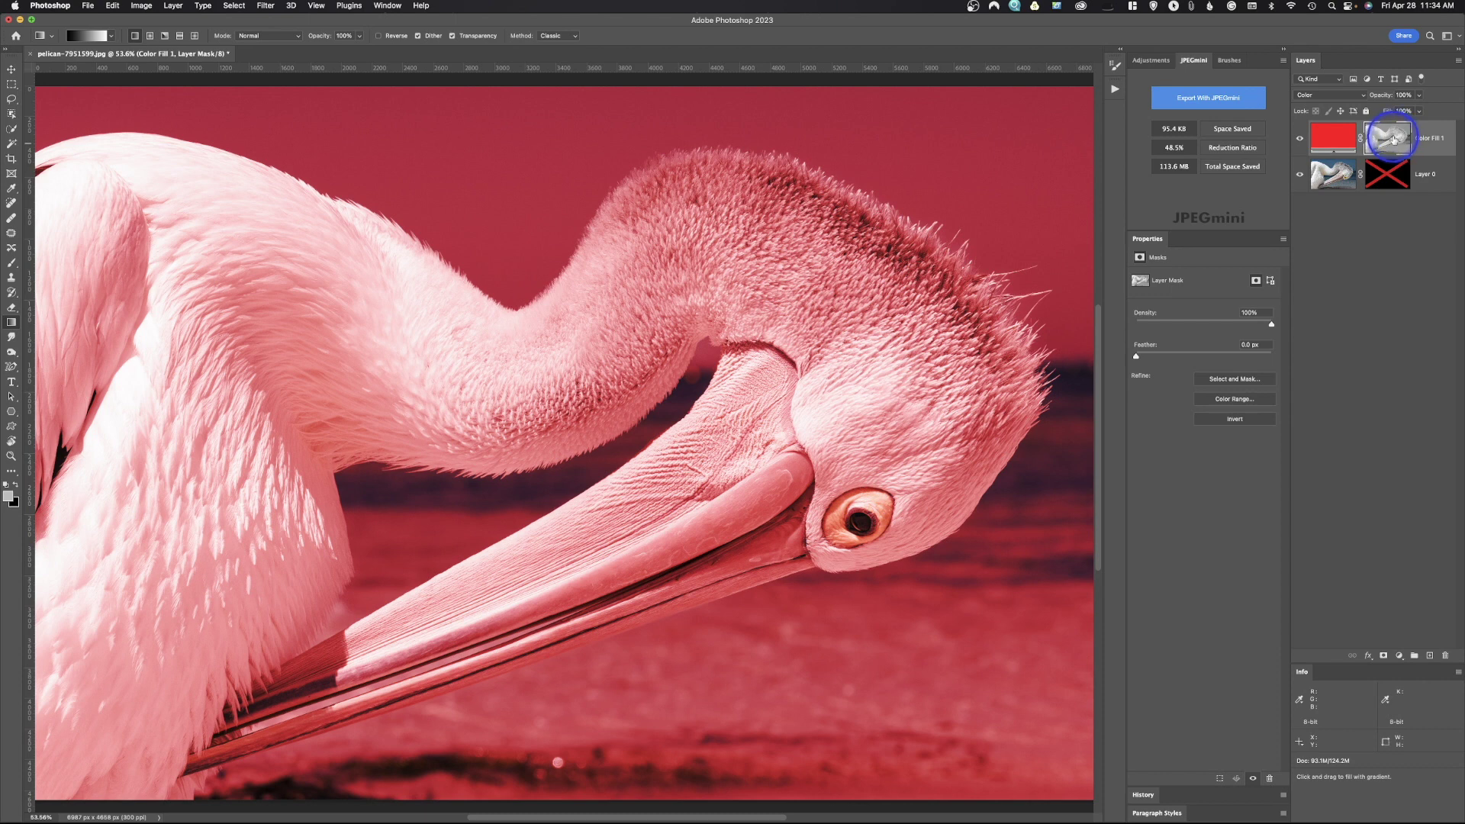
pyautogui.keyDown('alt'); pyautogui.click(1390, 138); pyautogui.keyUp('alt')
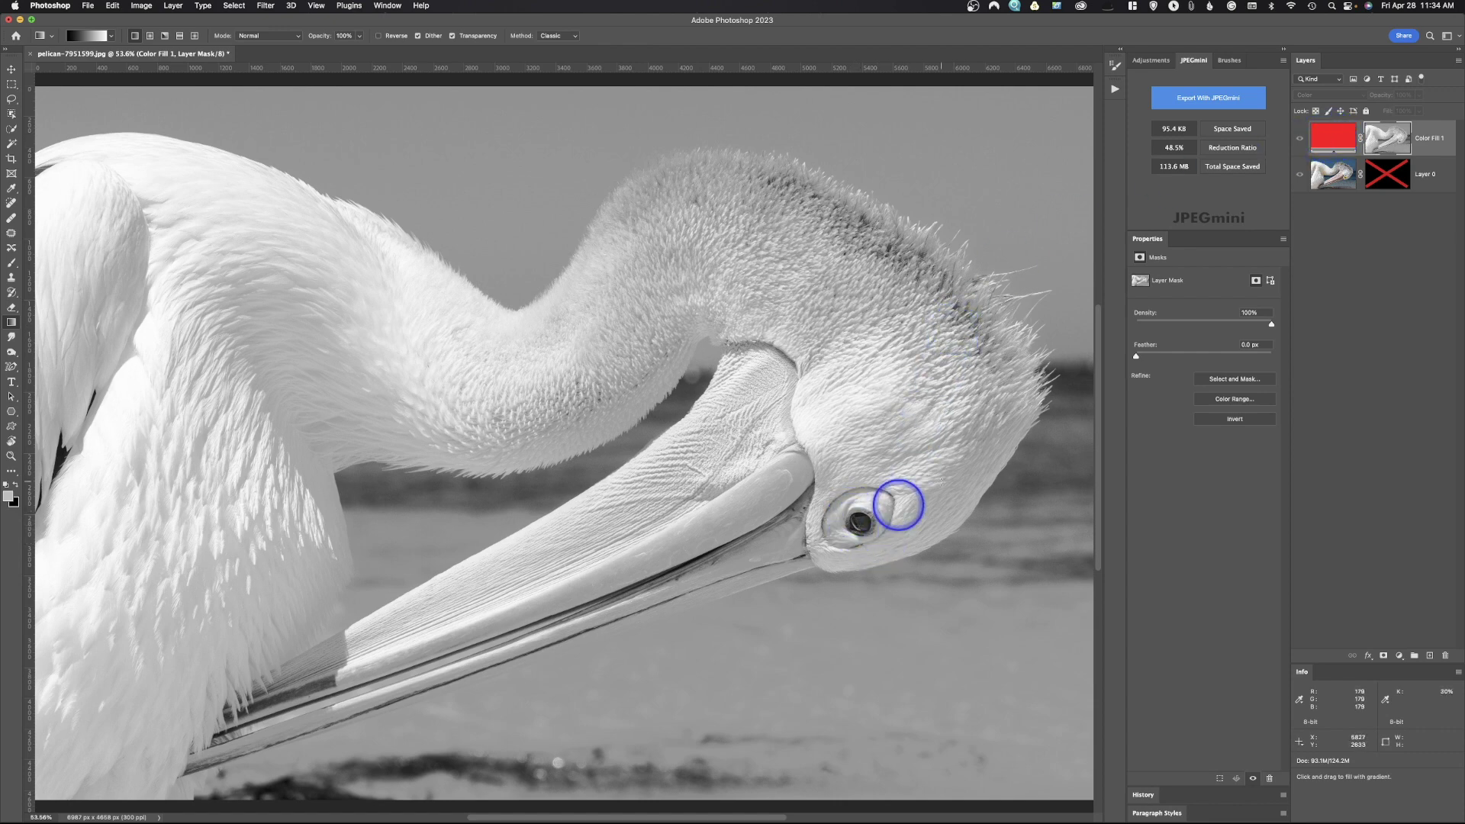
pyautogui.click(1386, 136)
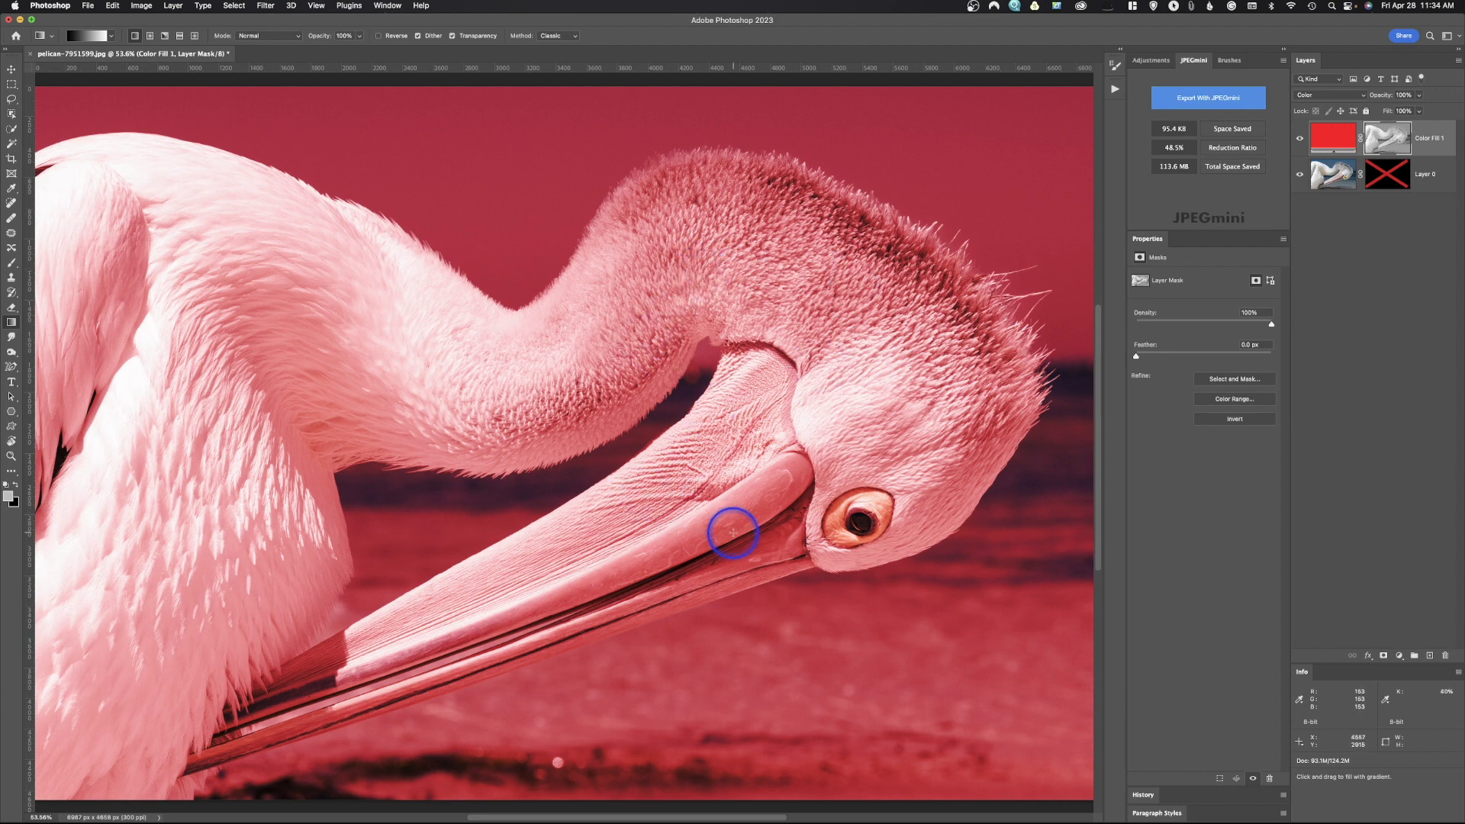
# Invert the color fill layer's image-based mask, and check it in a mask-only view.
pyautogui.click(1387, 141)
pyautogui.press('super+i')
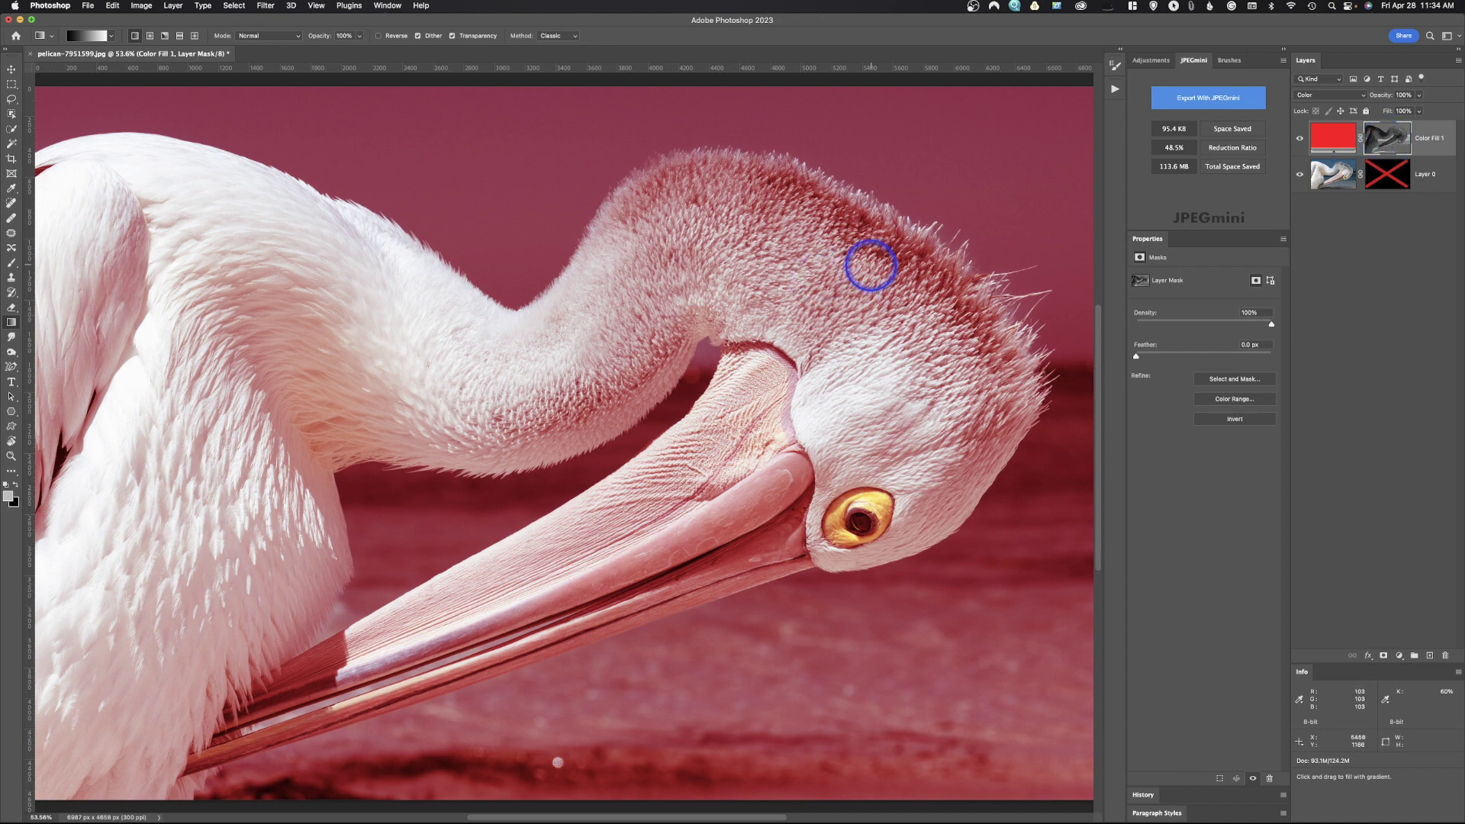
pyautogui.keyDown('alt'); pyautogui.click(1385, 148); pyautogui.keyUp('alt')
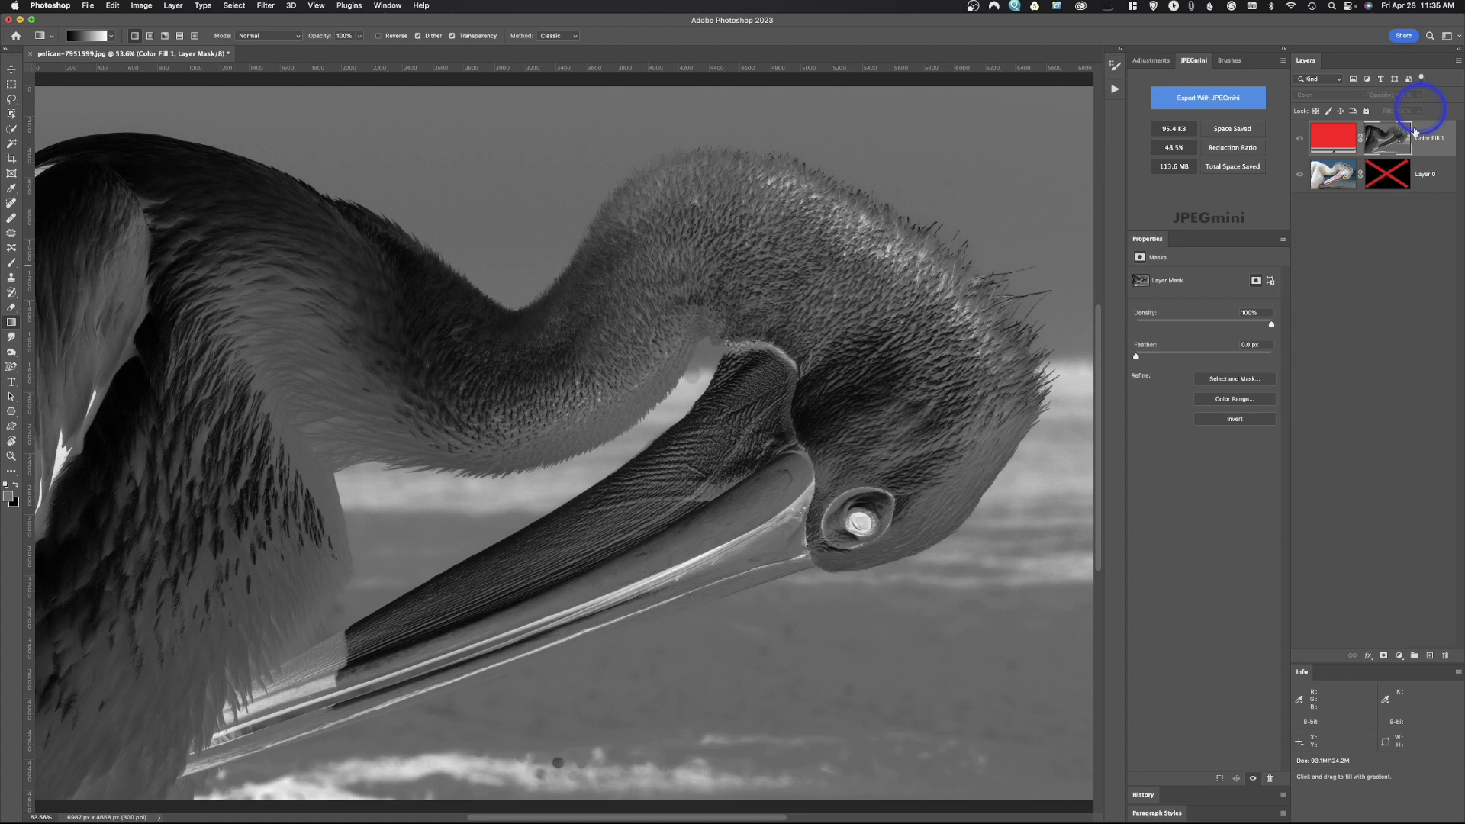
pyautogui.keyDown('alt'); pyautogui.click(1381, 142); pyautogui.keyUp('alt')
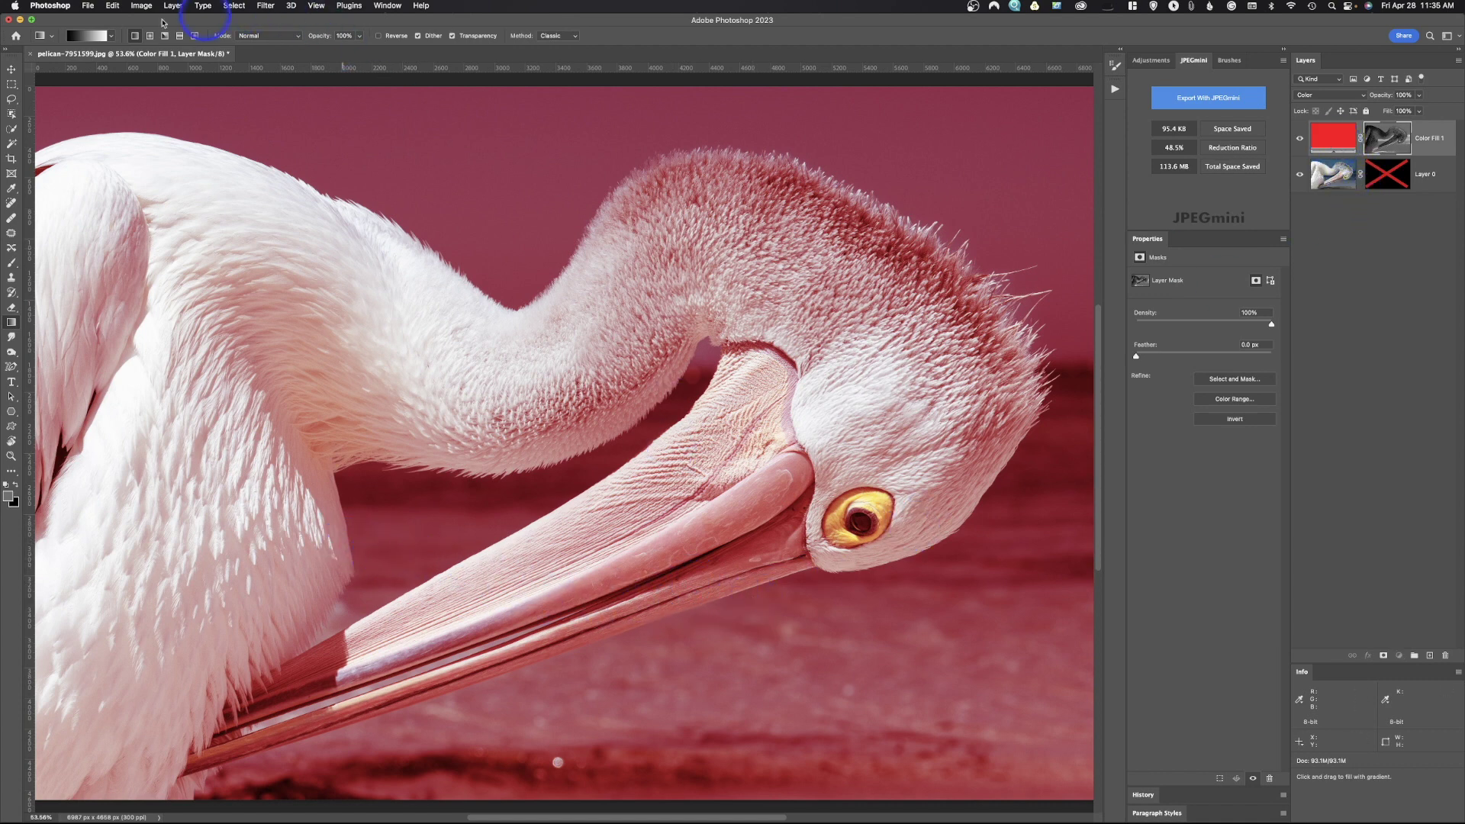
# Revert the pelican photo to its original single Background layer.
pyautogui.click(82, 6)
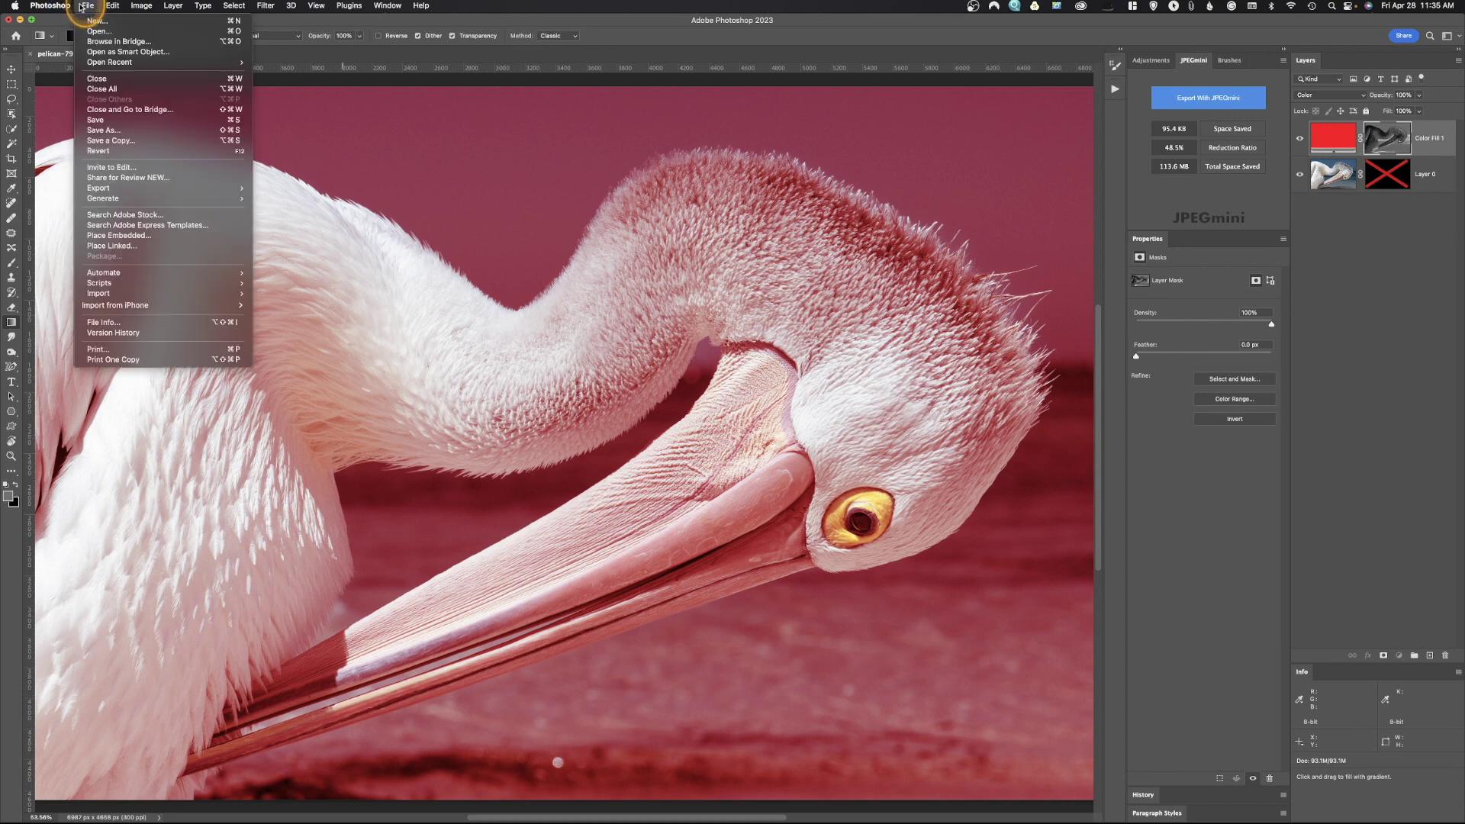
pyautogui.press('Escape')
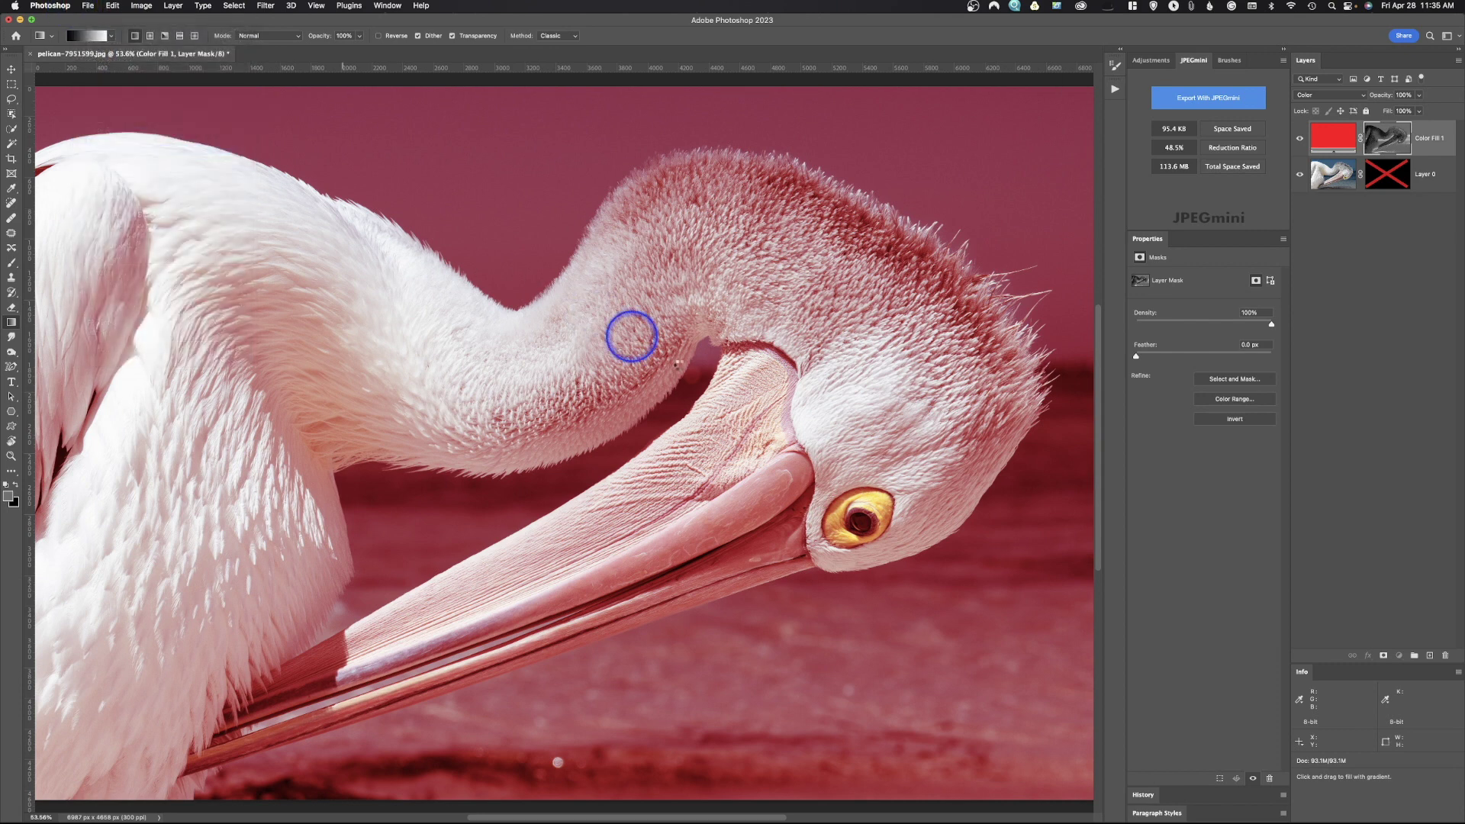
pyautogui.press('F12')
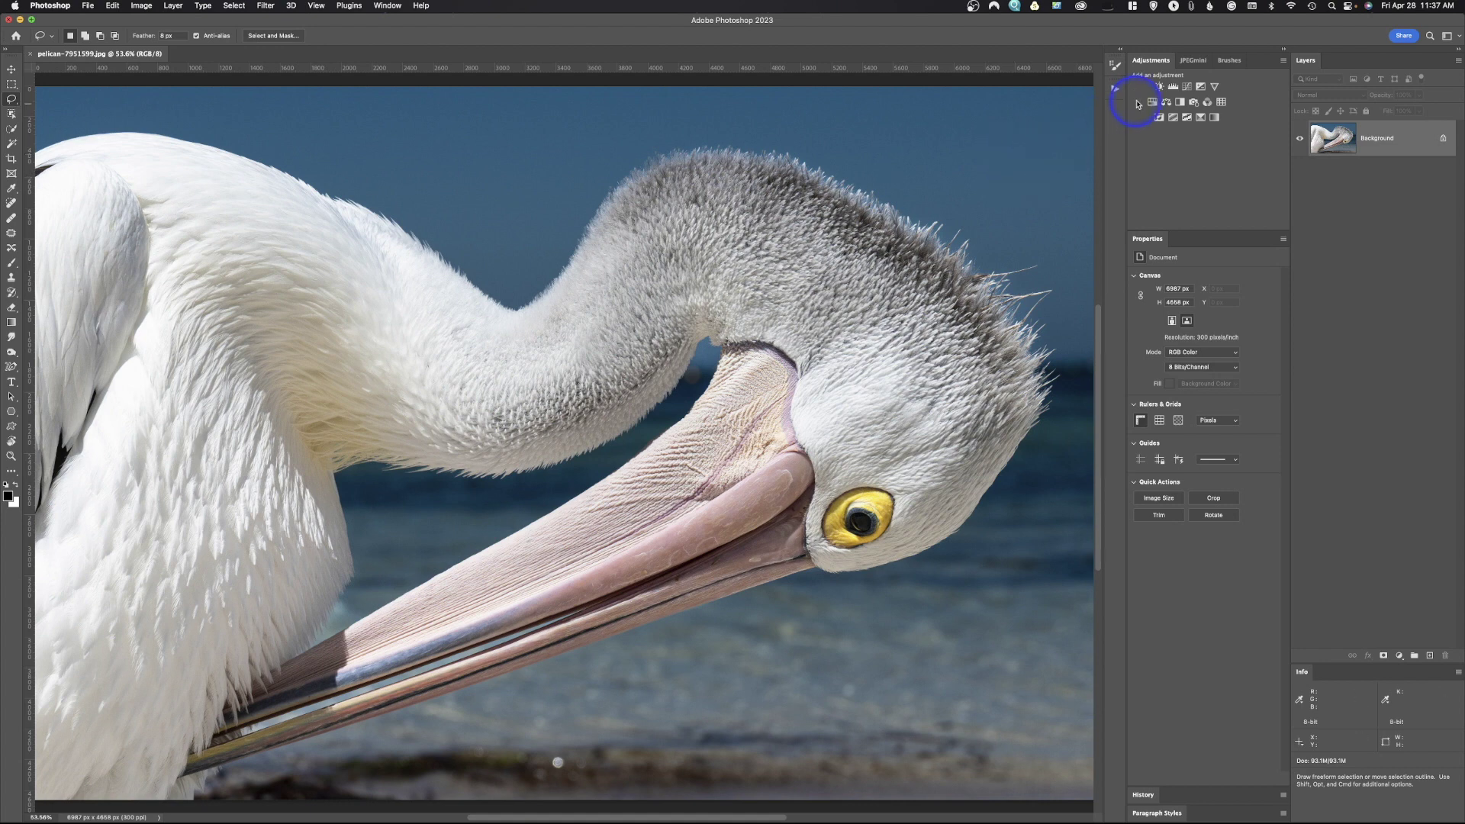
# Add a Curves adjustment layer that lifts the shadows of the RGB curve, with an upper point at input 150, output 162.
pyautogui.click(1187, 87)
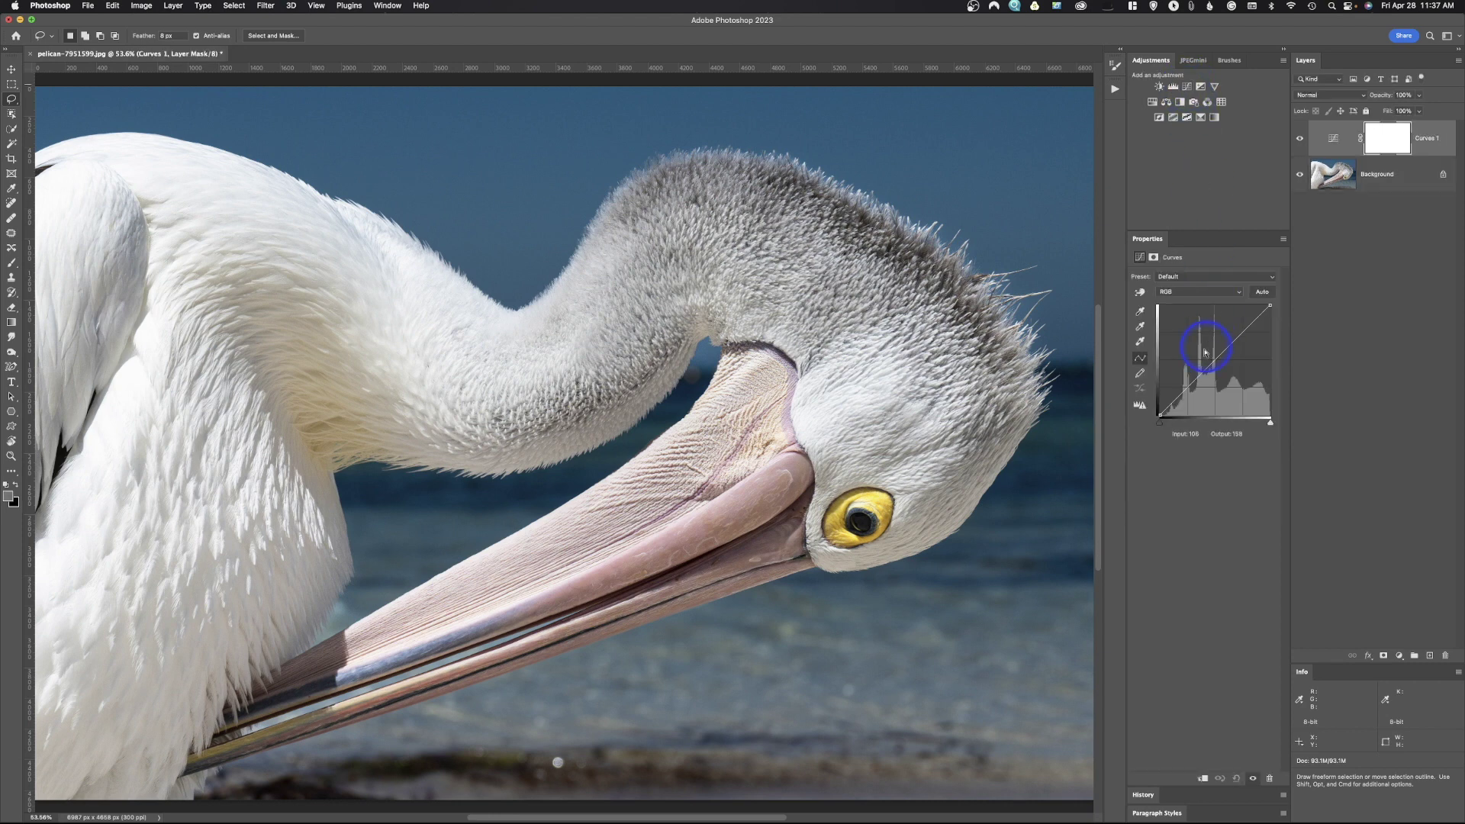
pyautogui.moveTo(1192, 378); pyautogui.dragTo(1225, 345)
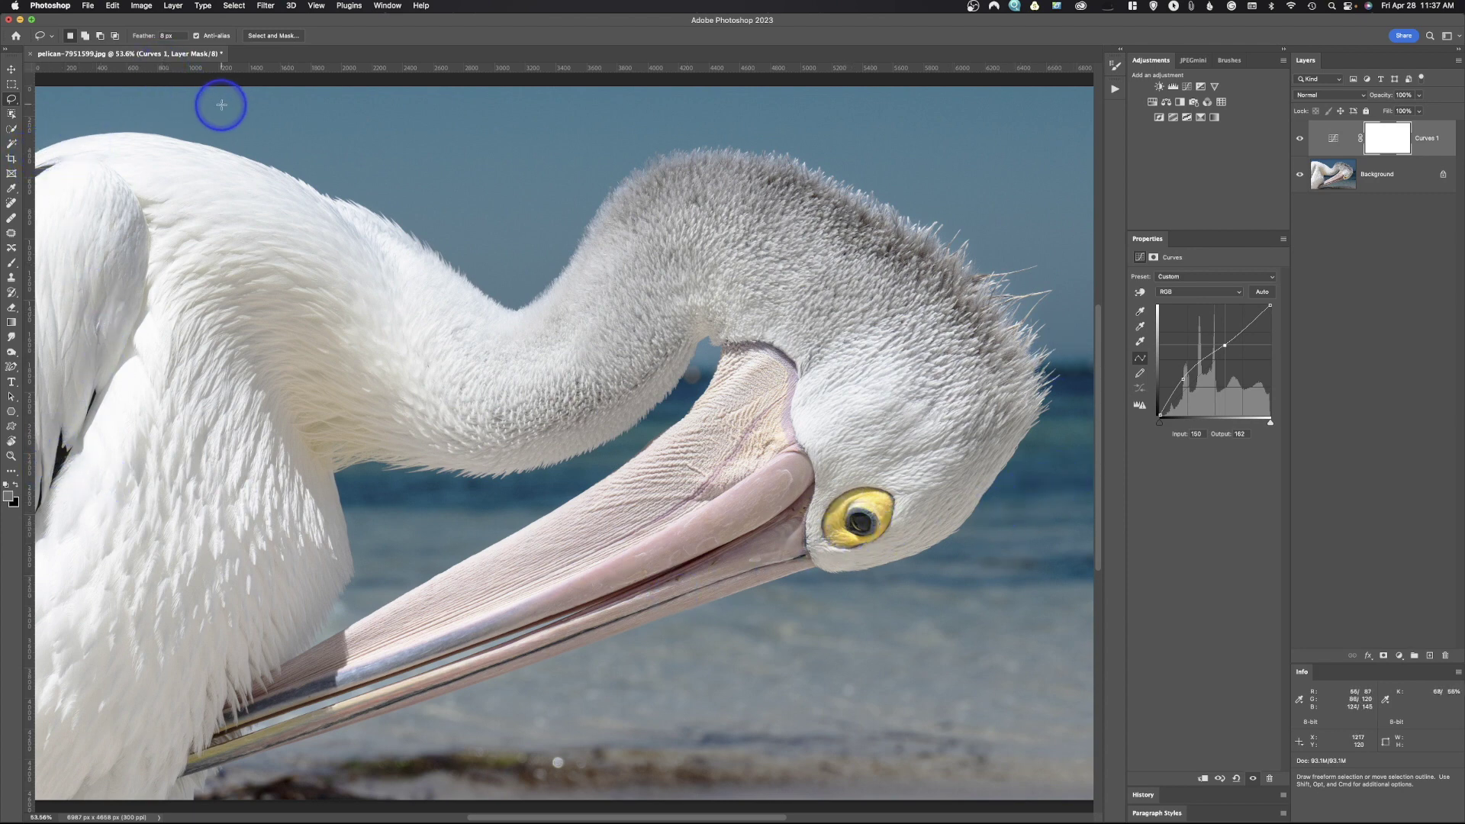
# Use Apply Image on the Curves layer's mask with the merged RGB image inverted, Multiply blending and 100% opacity.
pyautogui.click(143, 5)
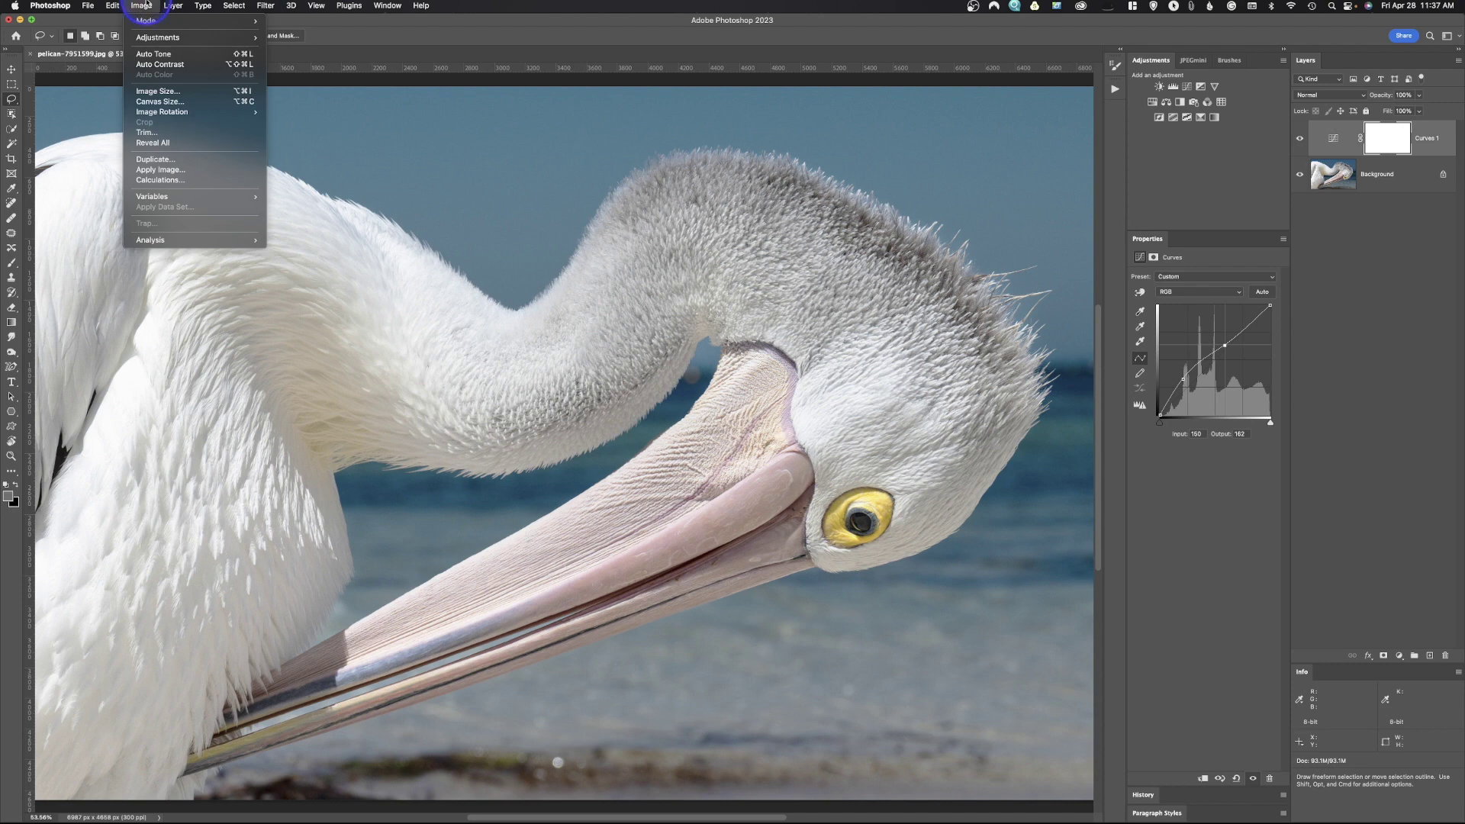
pyautogui.click(157, 170)
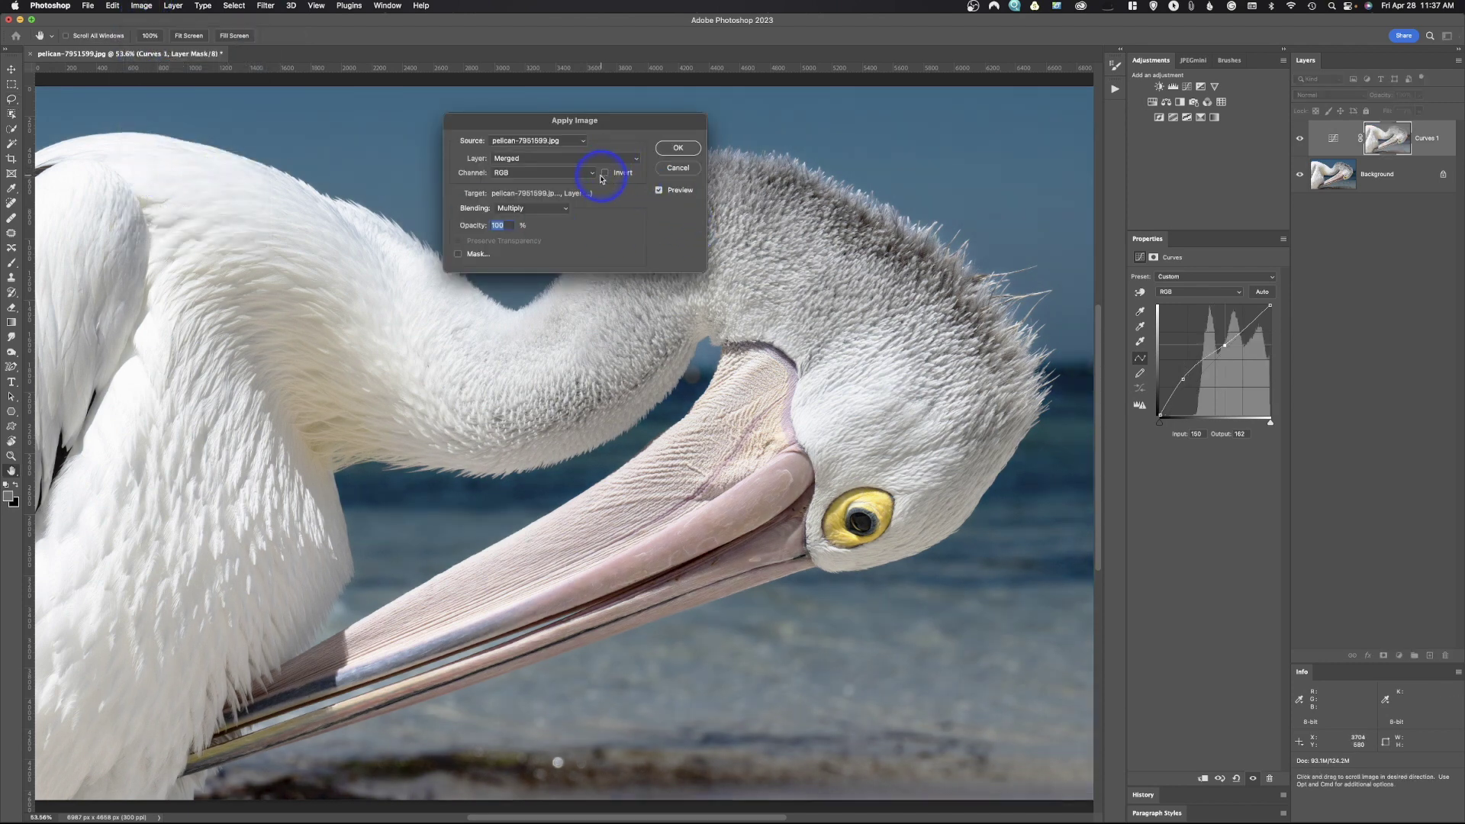
pyautogui.click(604, 174)
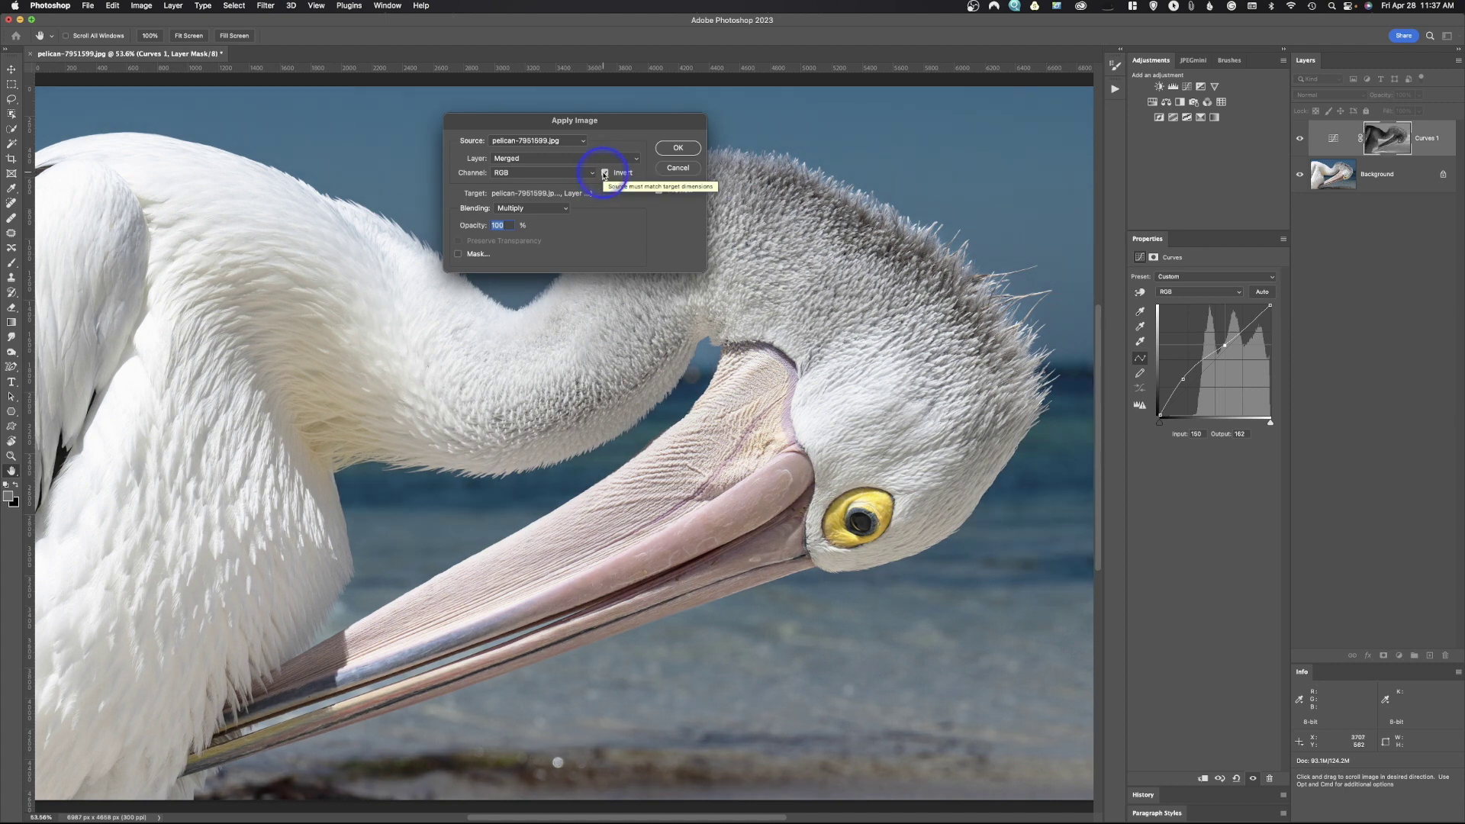
pyautogui.click(681, 148)
pyautogui.press('l')
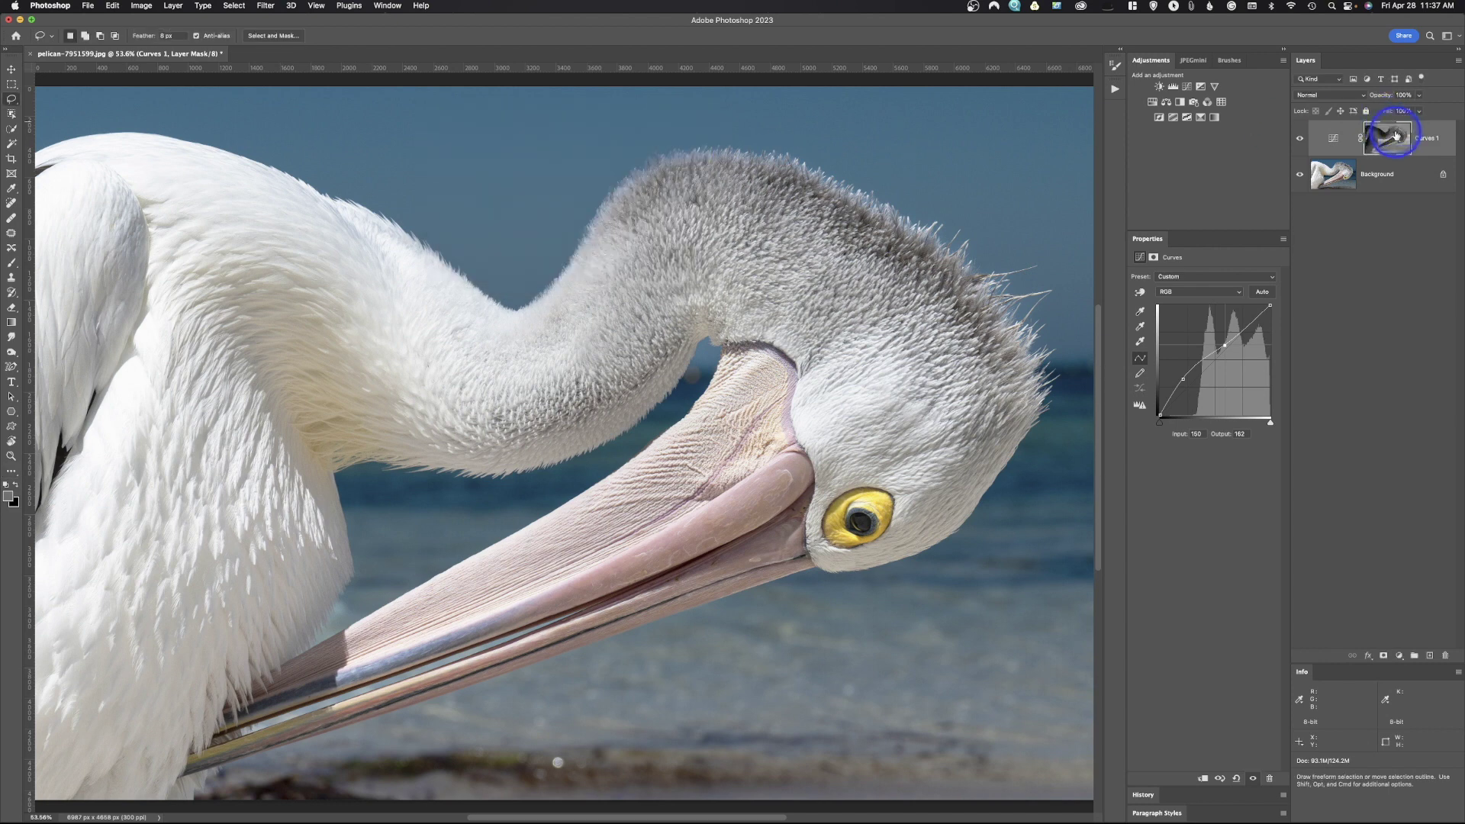
# Check the Curves layer's mask in a mask-only view, and compare the photo with the Curves layer hidden and shown.
pyautogui.keyDown('alt'); pyautogui.click(1396, 136); pyautogui.keyUp('alt')
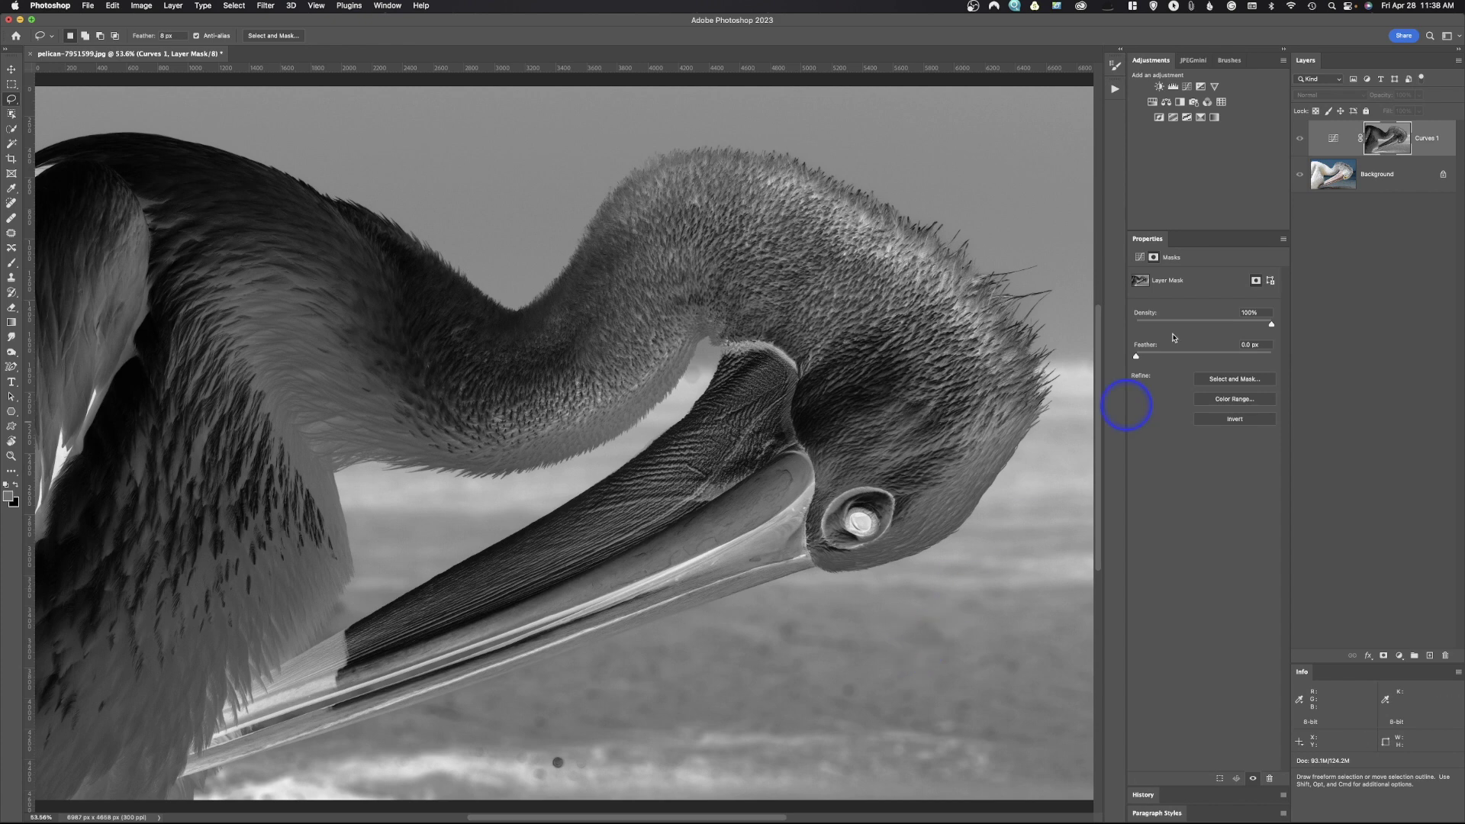
pyautogui.keyDown('alt'); pyautogui.click(1381, 139); pyautogui.keyUp('alt')
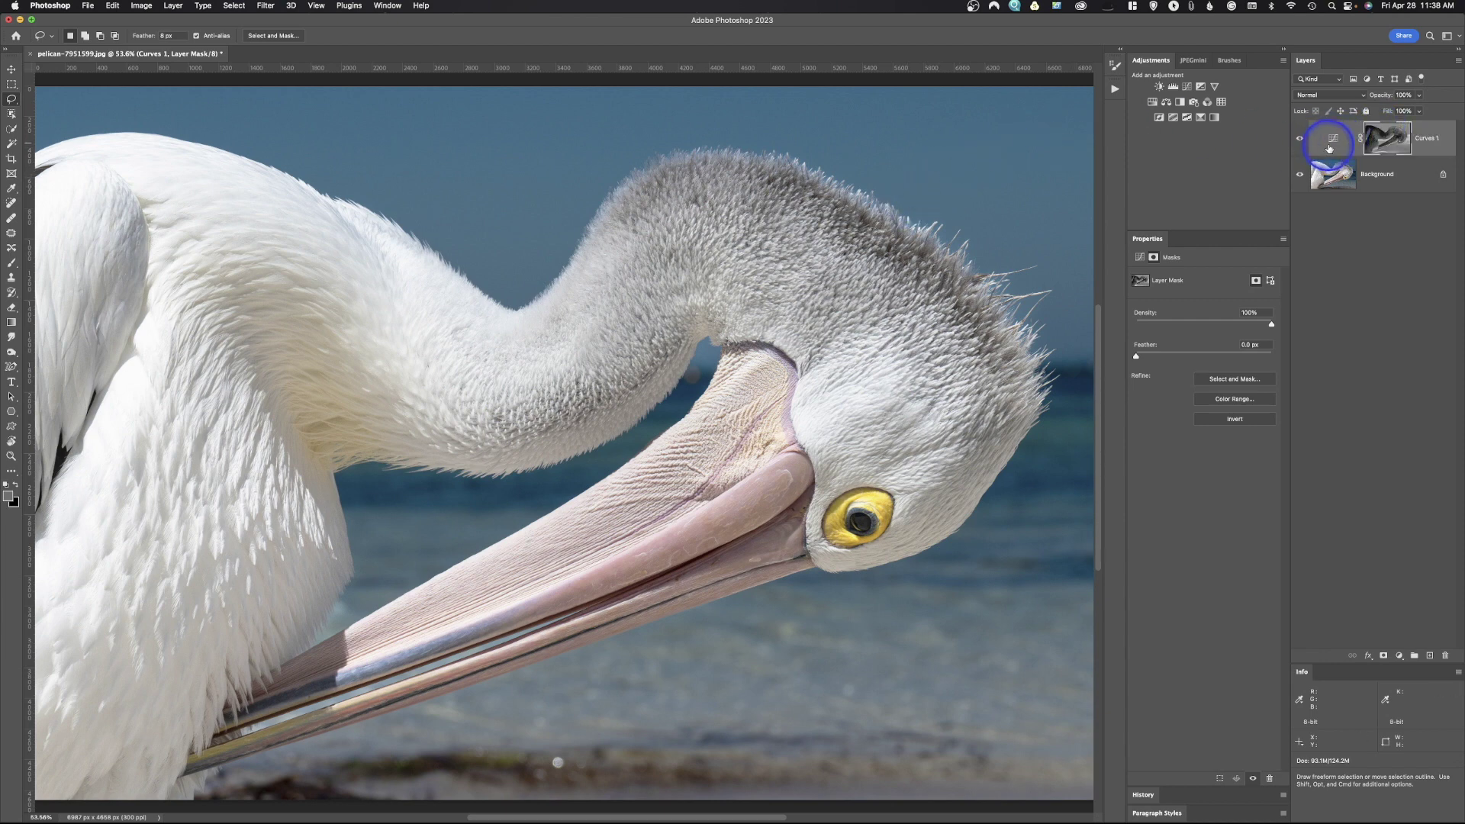
pyautogui.click(1300, 138)
pyautogui.click(1301, 138)
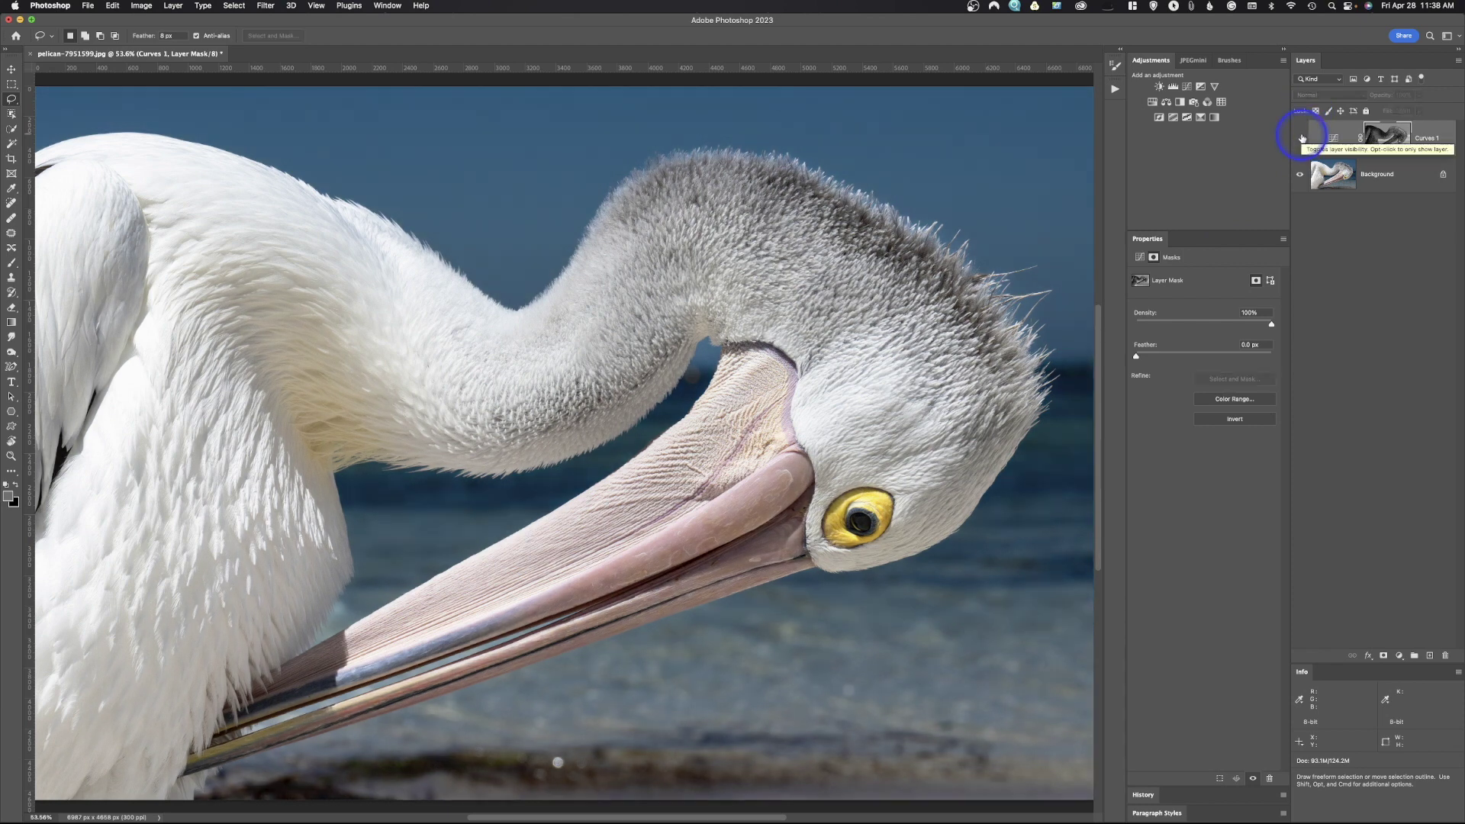
pyautogui.click(1301, 138)
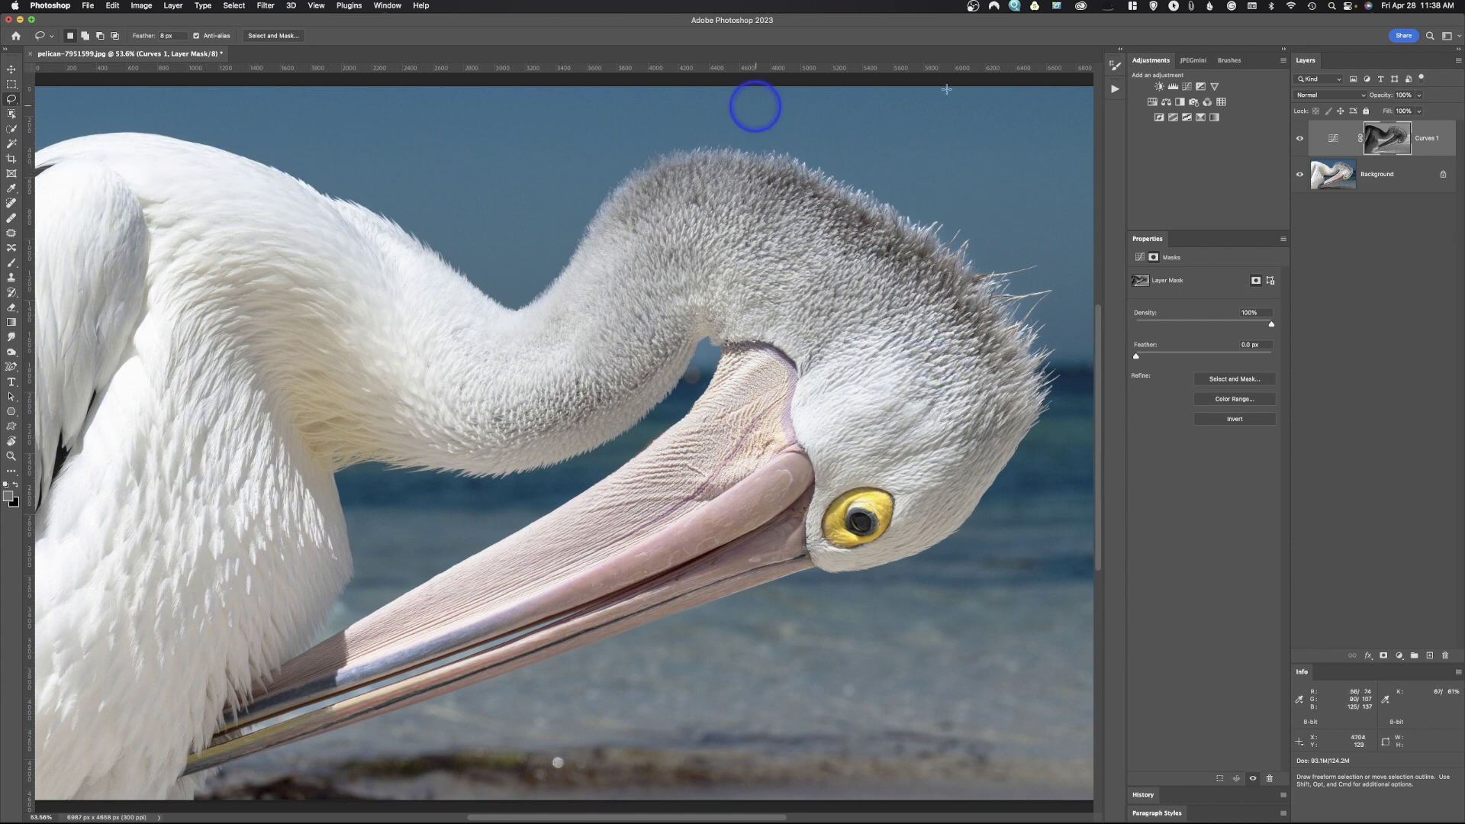
pyautogui.click(1300, 138)
pyautogui.click(1301, 139)
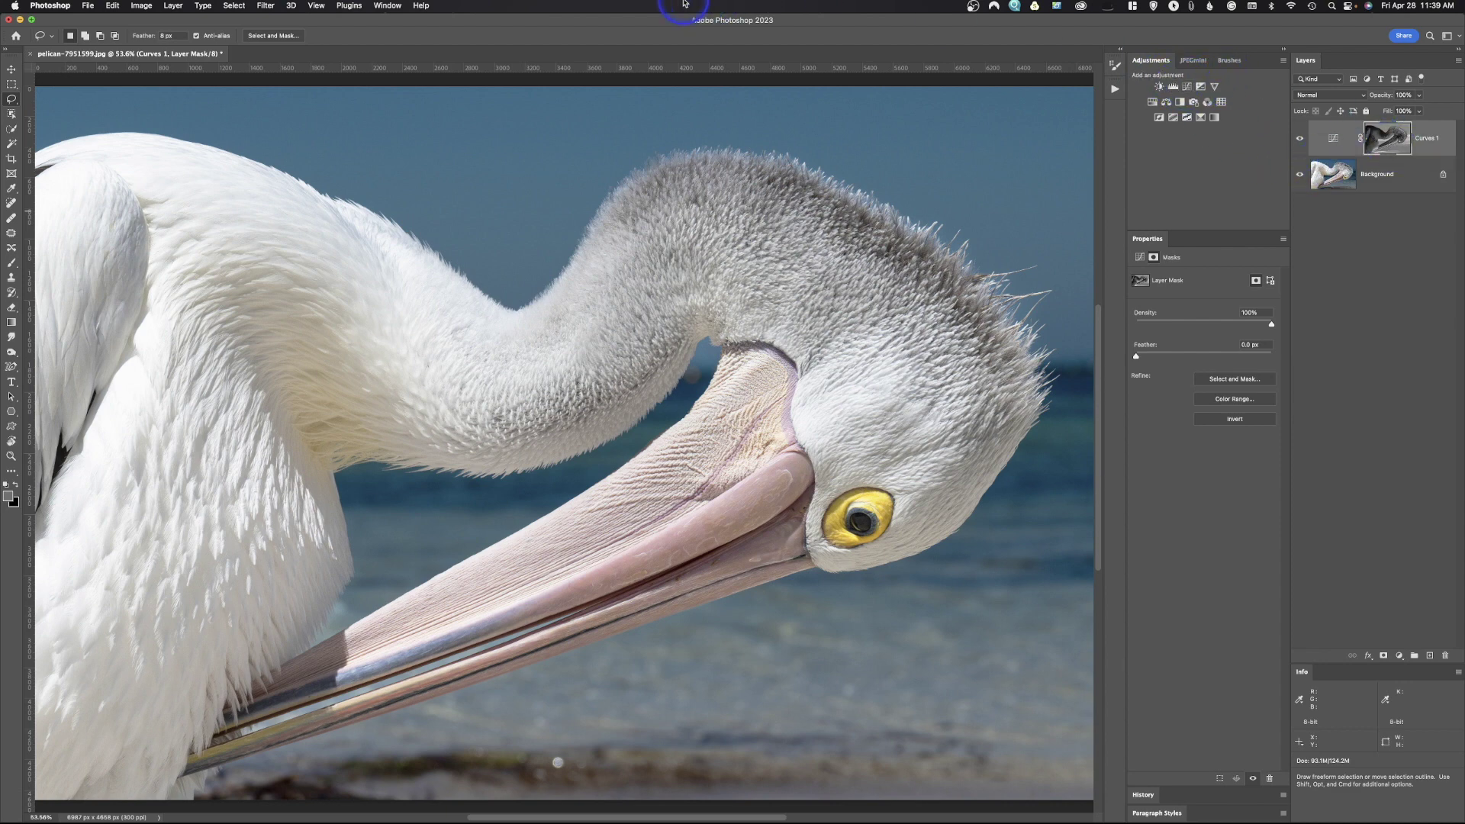
pyautogui.click(145, 8)
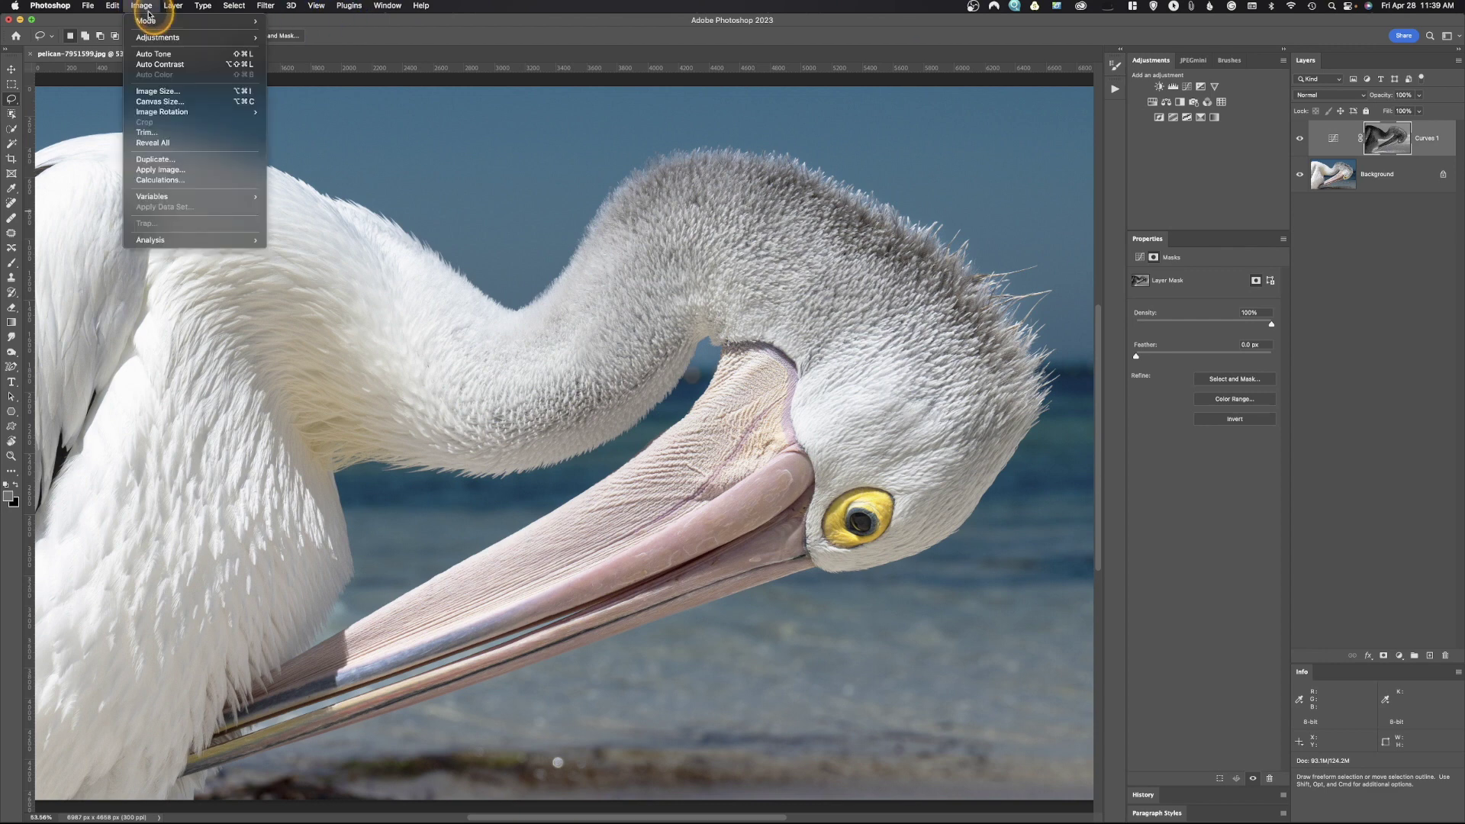
pyautogui.moveTo(161, 38)
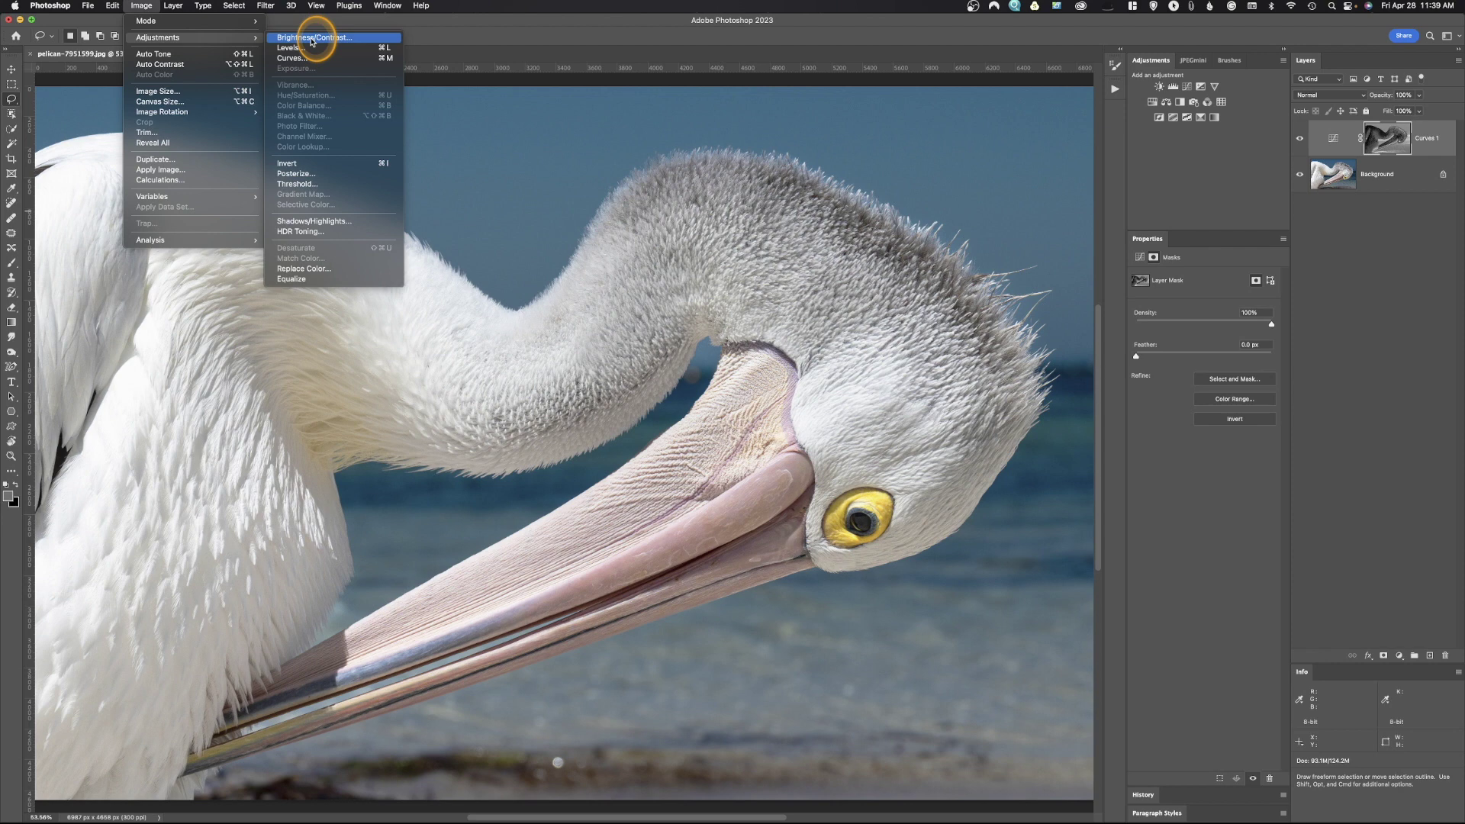
pyautogui.click(328, 16)
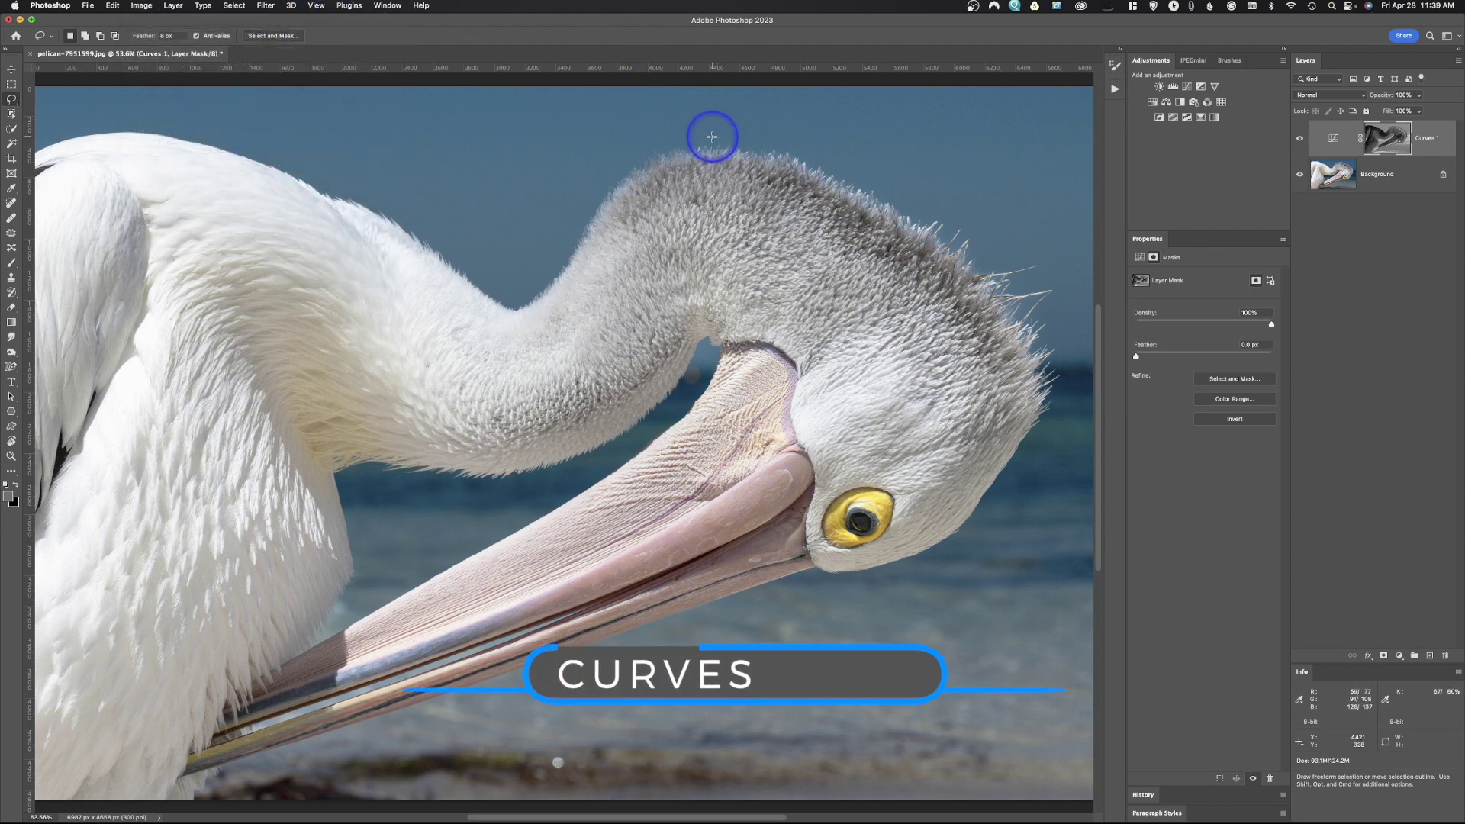
pyautogui.press('super+m')
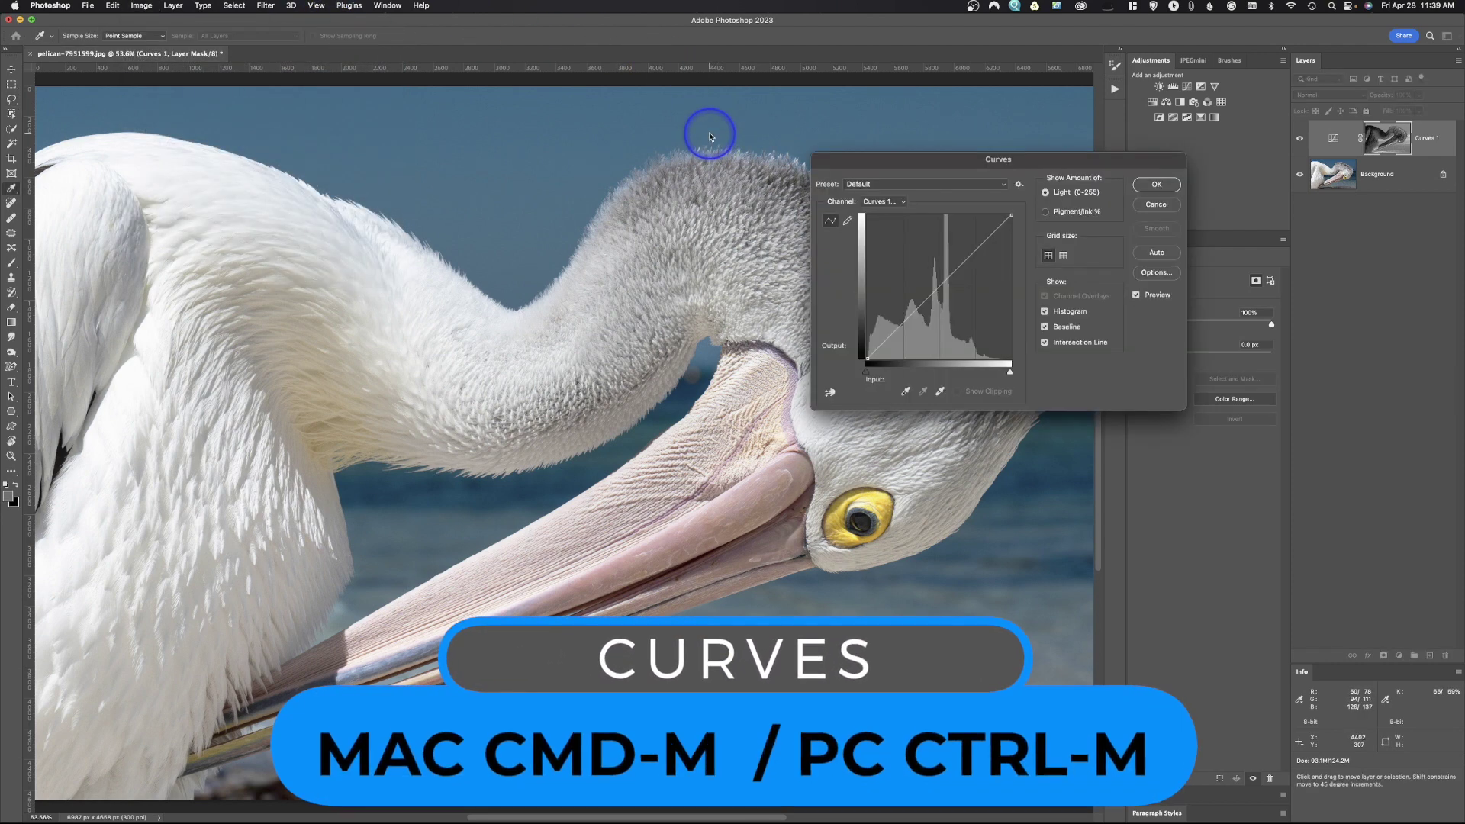
pyautogui.moveTo(969, 163); pyautogui.dragTo(1226, 227)
pyautogui.moveTo(1267, 280); pyautogui.dragTo(1226, 279)
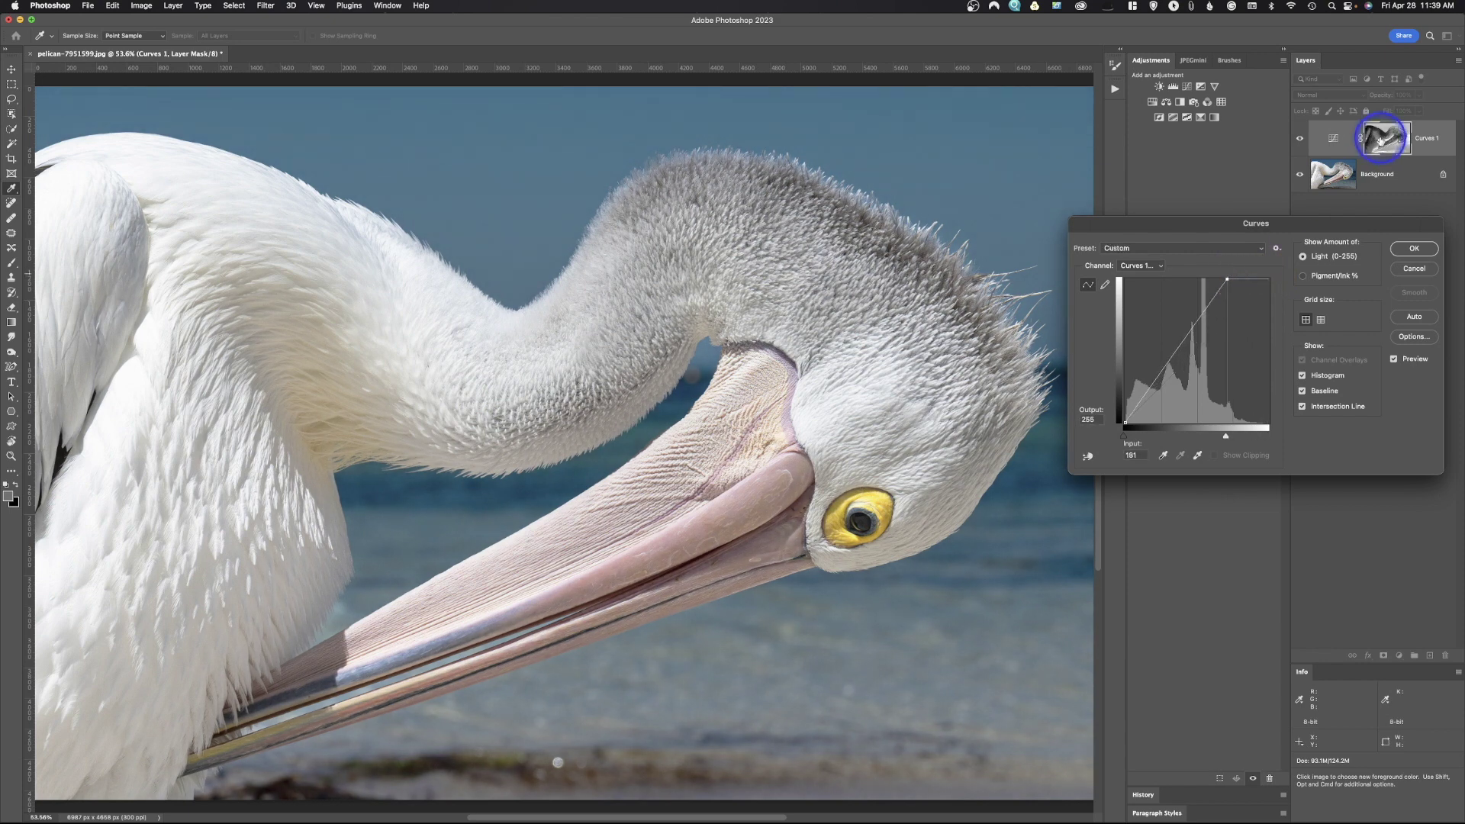
pyautogui.click(1408, 257)
# Show the Curves layer's mask alone and raise its contrast with Curves, moving the white point to input 184 and the black point to about 33.
pyautogui.click(1386, 144)
pyautogui.press('l')
pyautogui.keyDown('alt'); pyautogui.click(1387, 145); pyautogui.keyUp('alt')
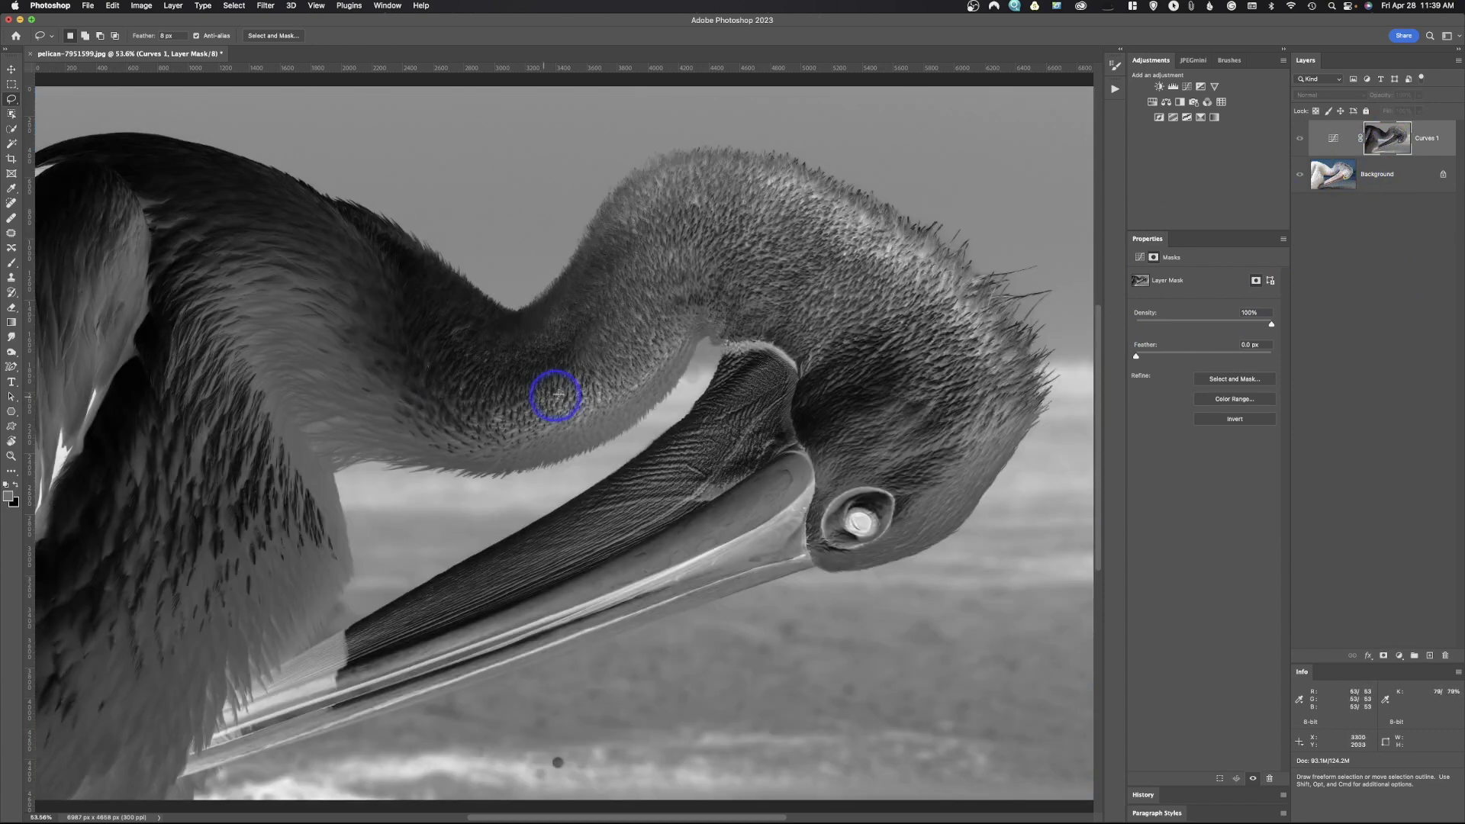
pyautogui.press('super+m')
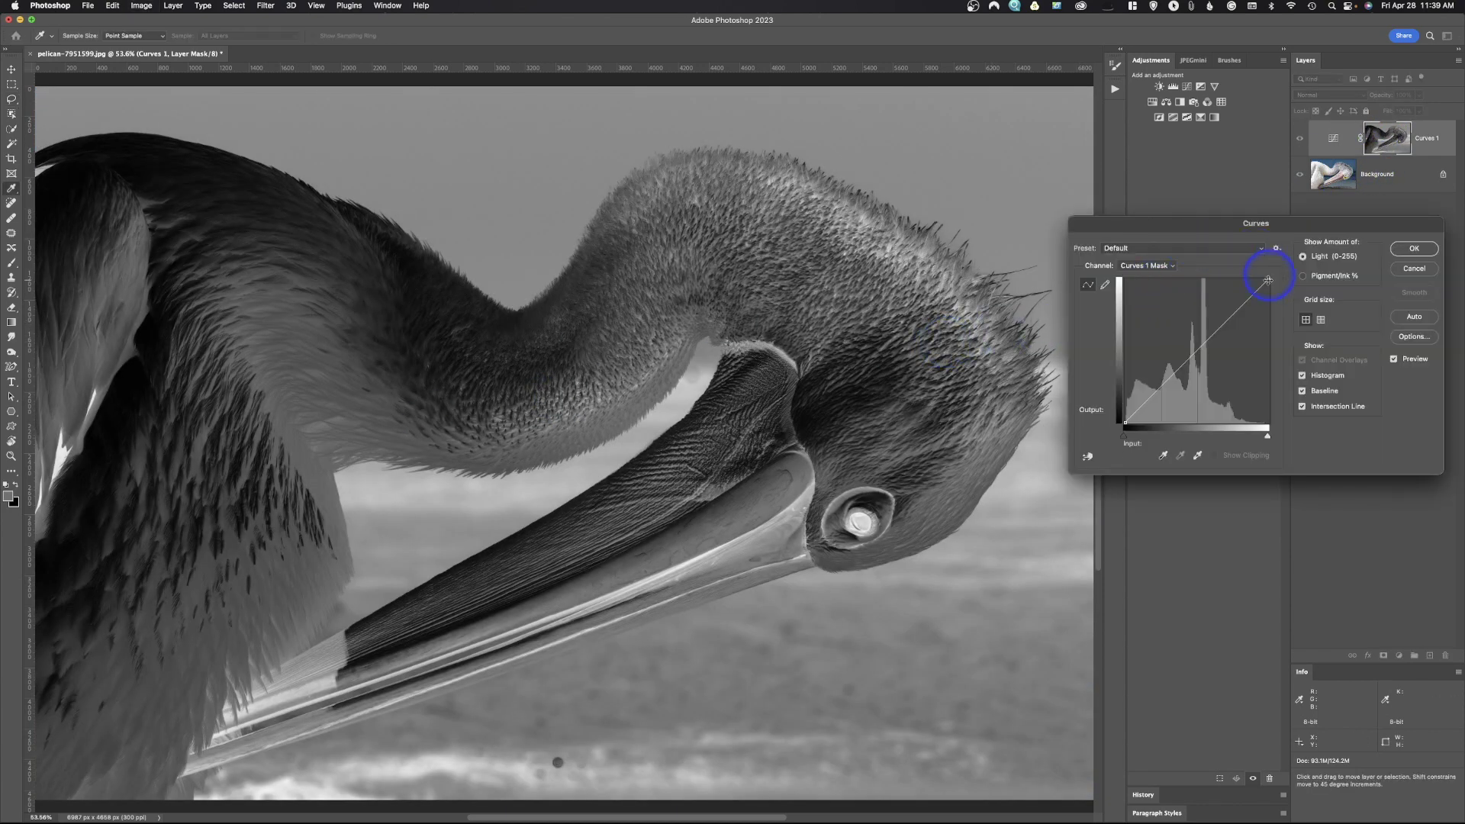
pyautogui.moveTo(1267, 282); pyautogui.dragTo(1227, 270)
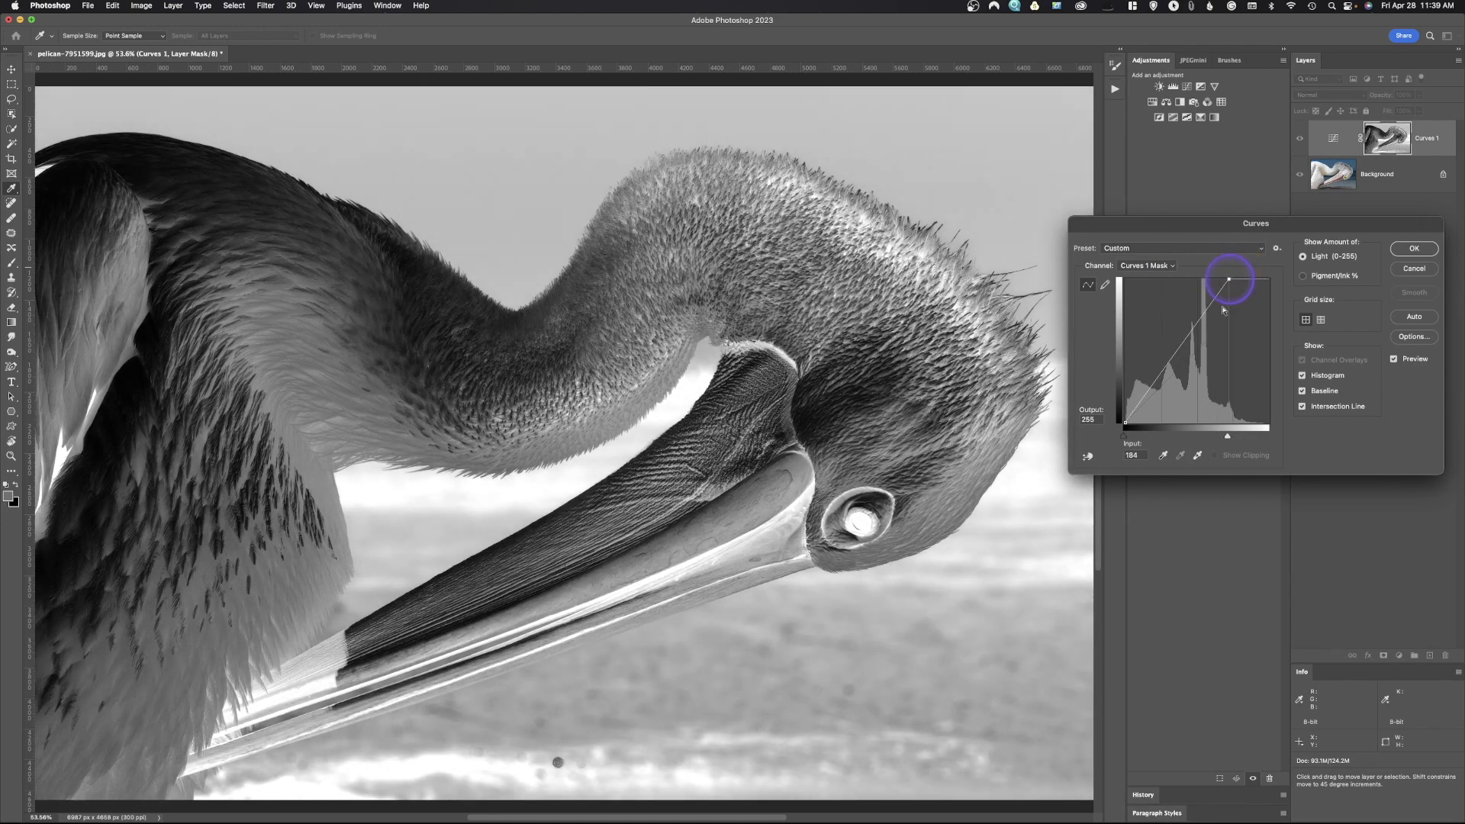
pyautogui.moveTo(1126, 434); pyautogui.dragTo(1143, 438)
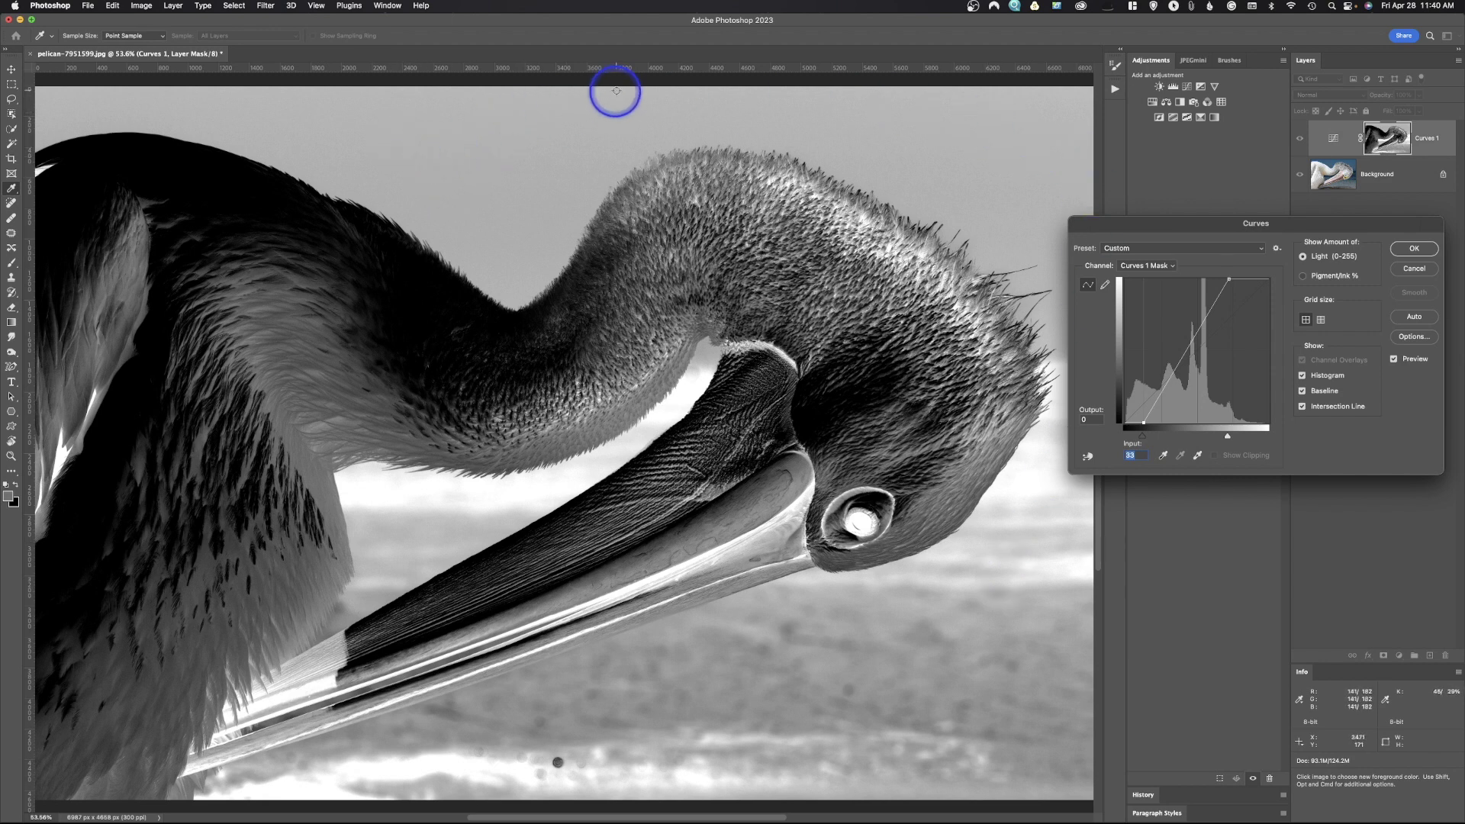
pyautogui.click(1422, 251)
pyautogui.press('l')
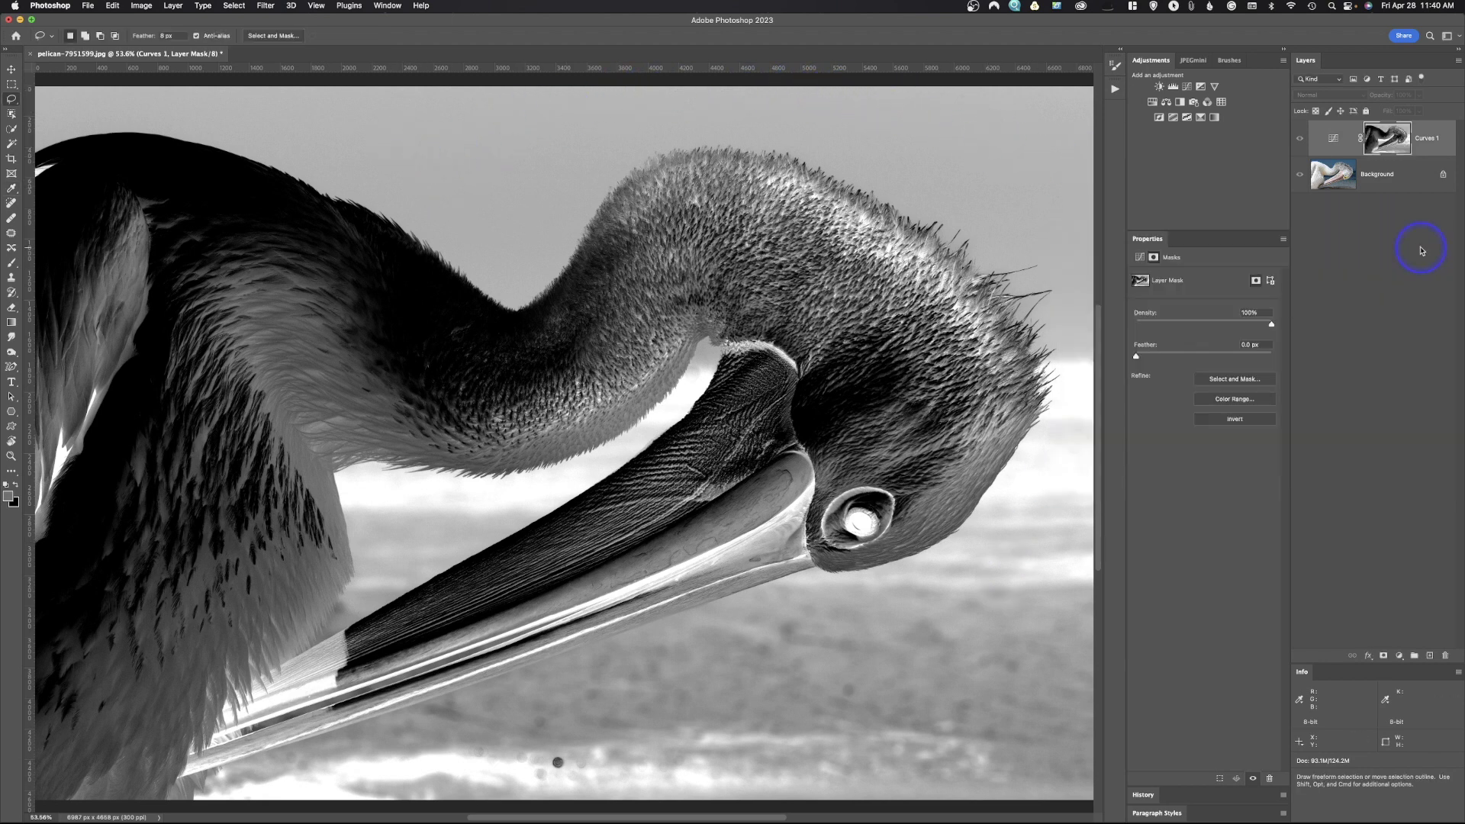
# Return from the mask-only view to the photo and compare it with the Curves layer hidden and shown.
pyautogui.keyDown('alt'); pyautogui.click(1386, 142); pyautogui.keyUp('alt')
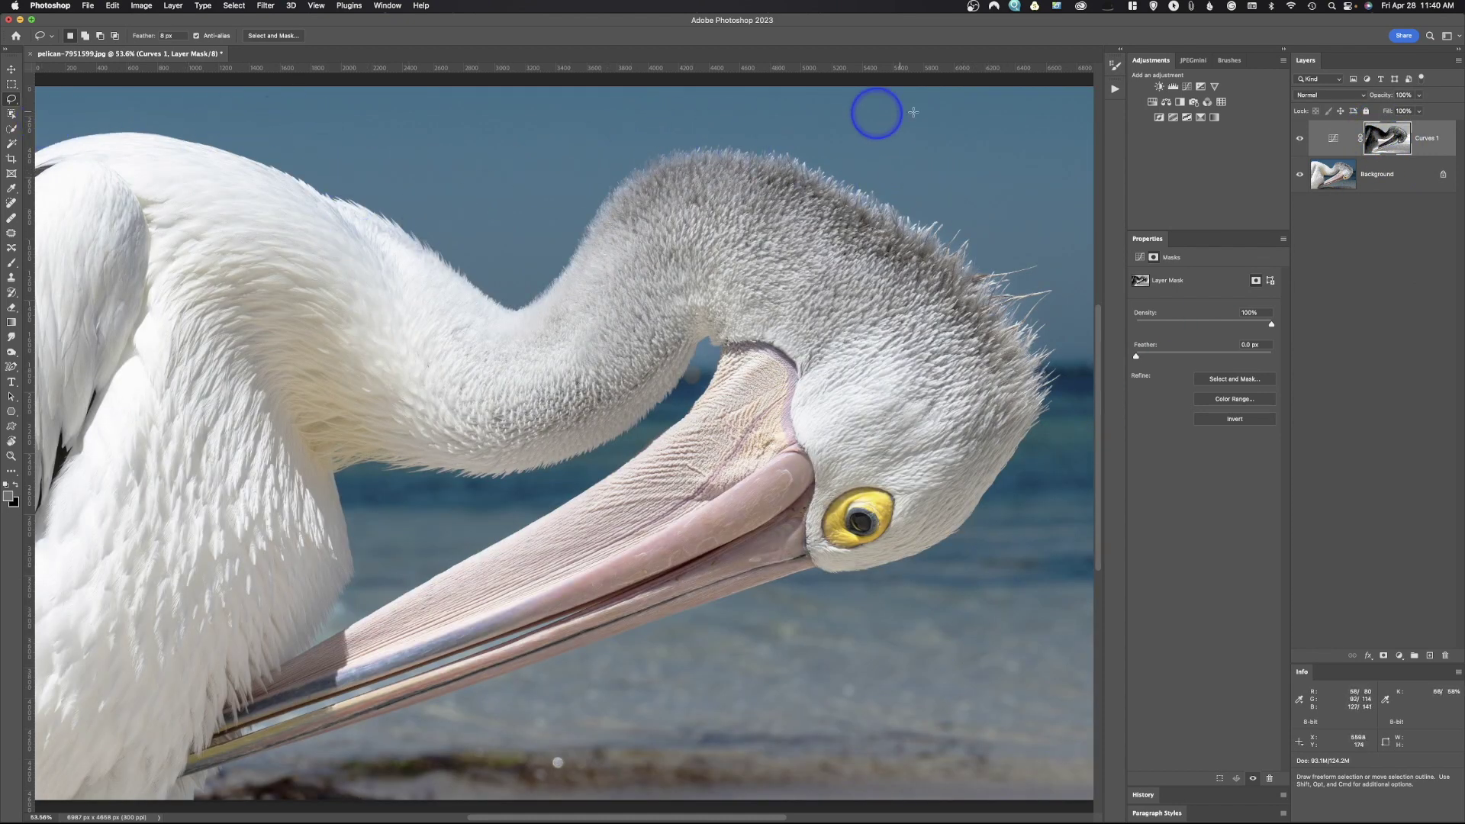
pyautogui.click(1298, 138)
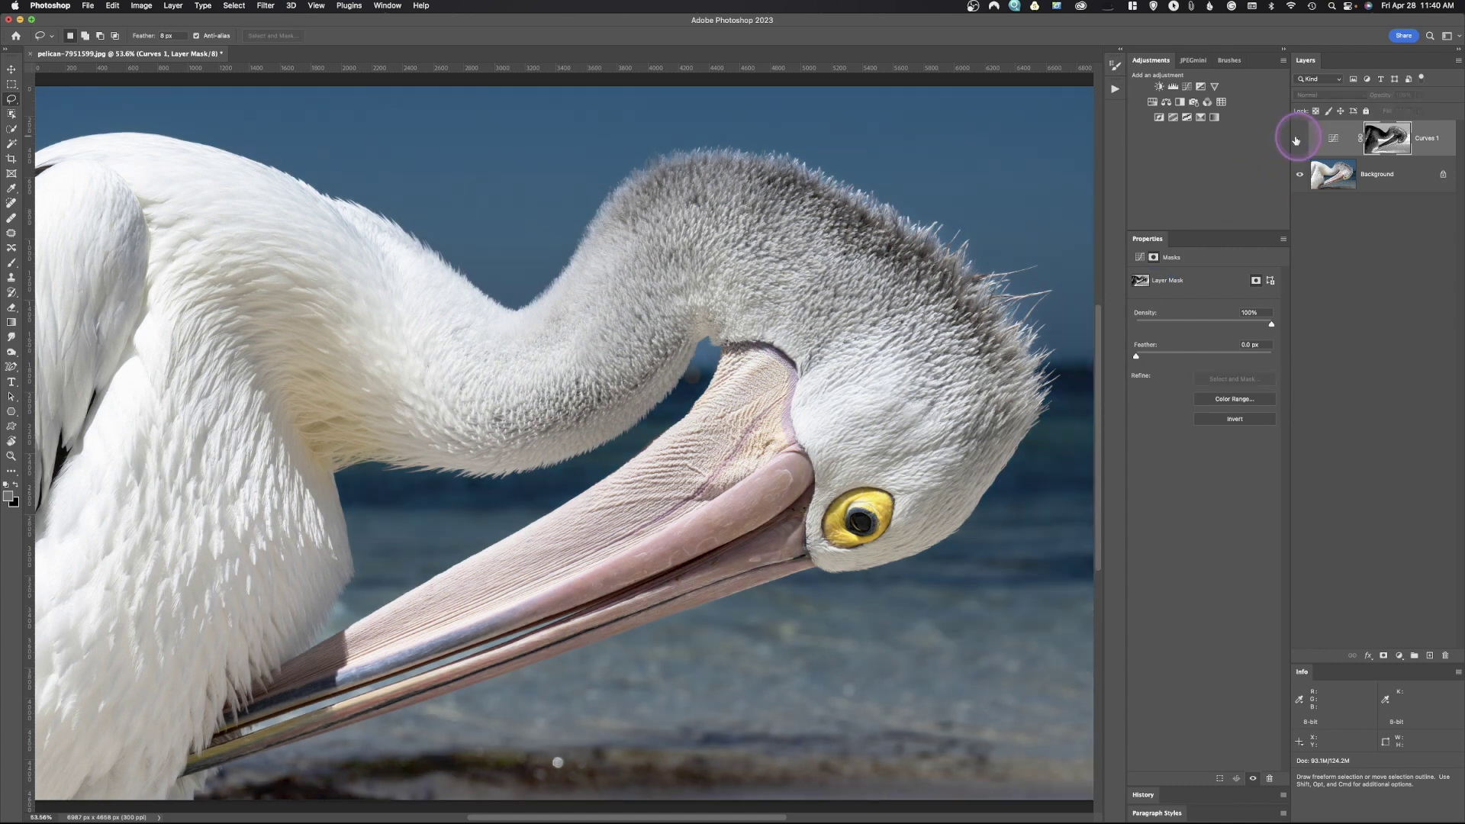
pyautogui.click(1296, 140)
pyautogui.click(1297, 140)
pyautogui.click(1297, 140)
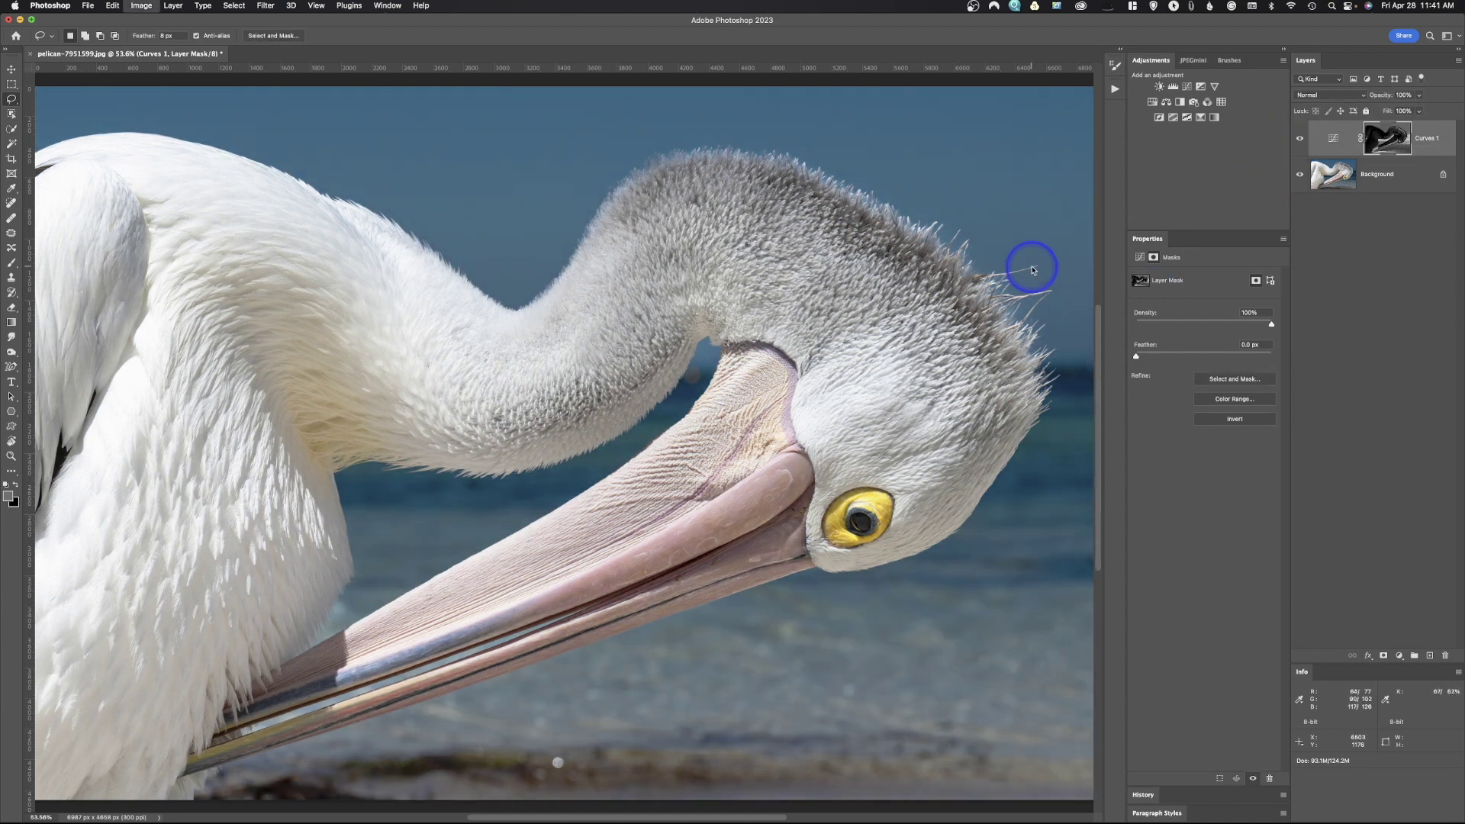
# Try darkening the Curves layer's mask with a curve point at input 175, output 74, and undo that mask adjustment.
pyautogui.press('super+m')
pyautogui.moveTo(1185, 358); pyautogui.dragTo(1224, 381)
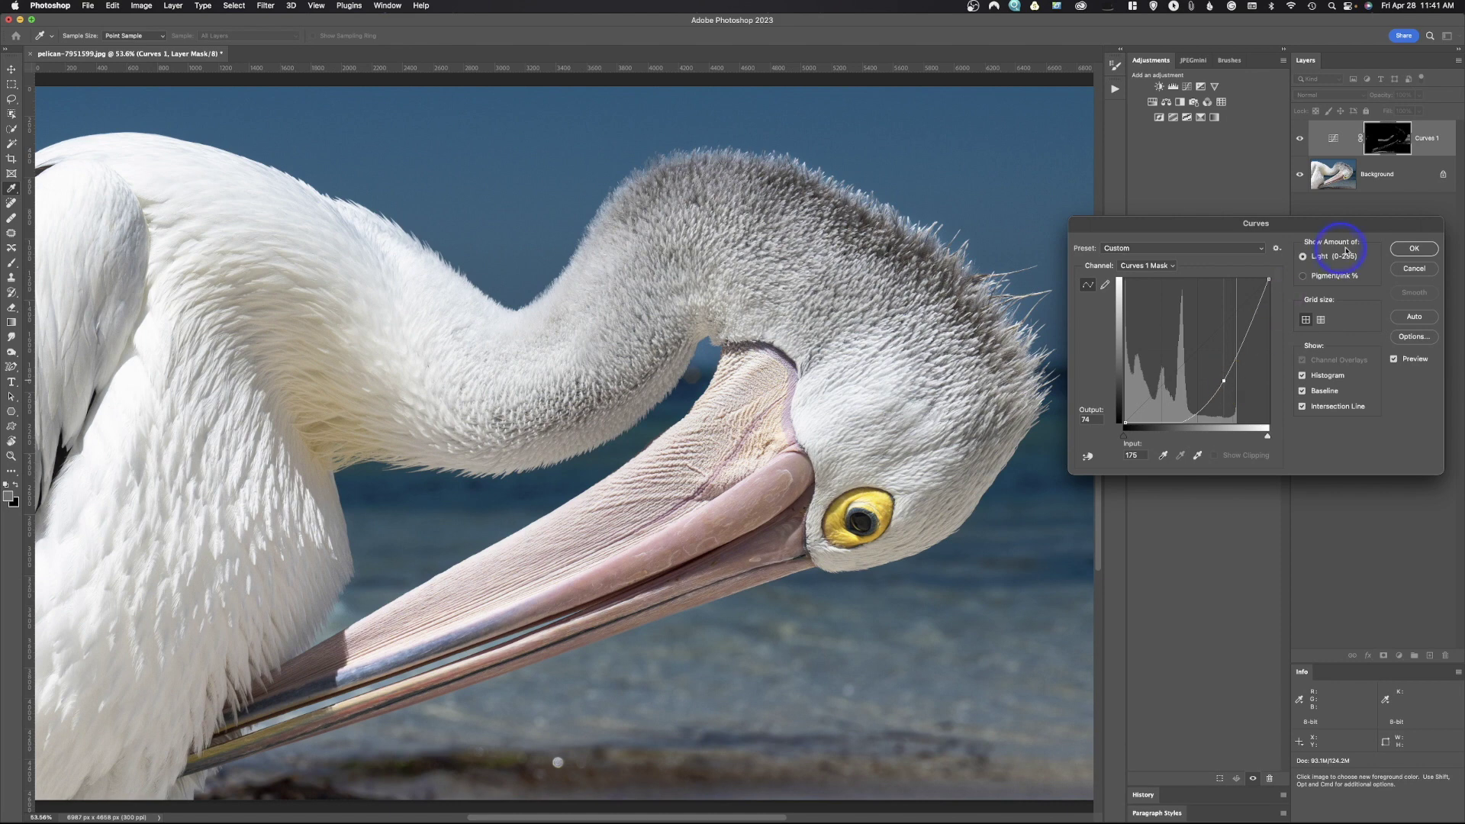
pyautogui.click(1409, 249)
pyautogui.press('l')
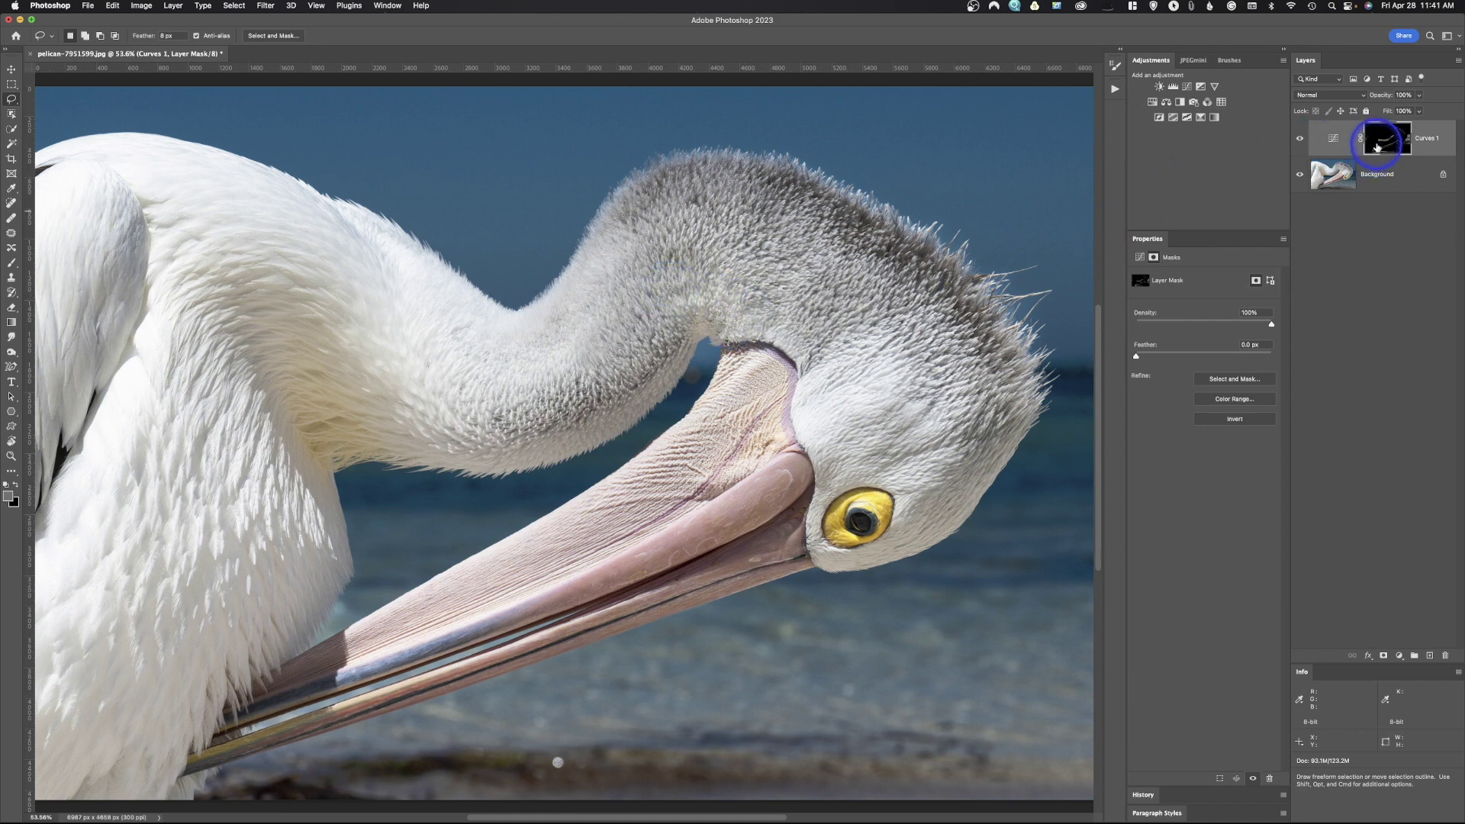
pyautogui.press('super+i')
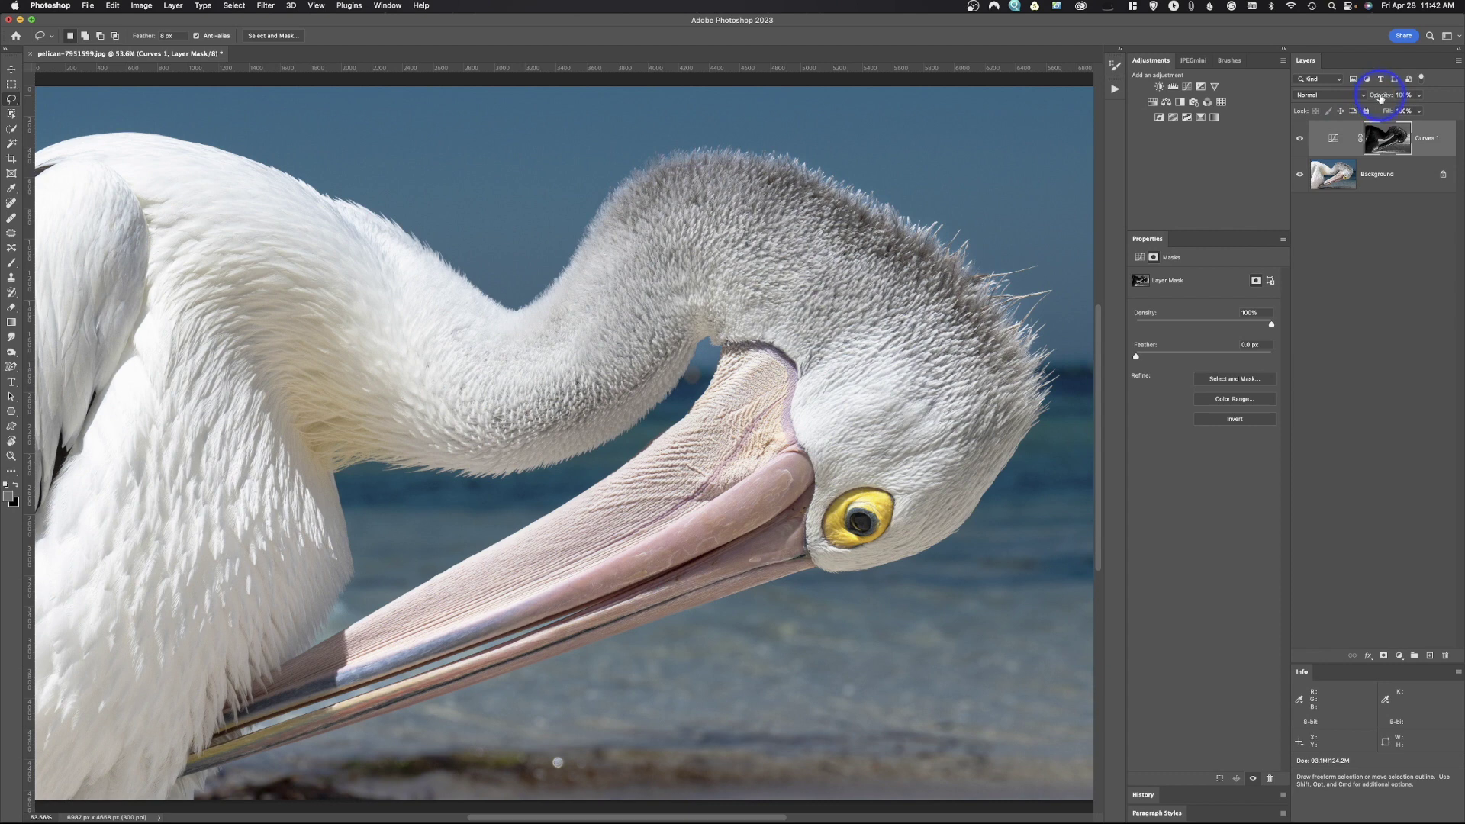
# Lower the Curves layer's opacity slightly to soften the brightening of the shadows.
pyautogui.moveTo(1379, 96); pyautogui.dragTo(1360, 98)
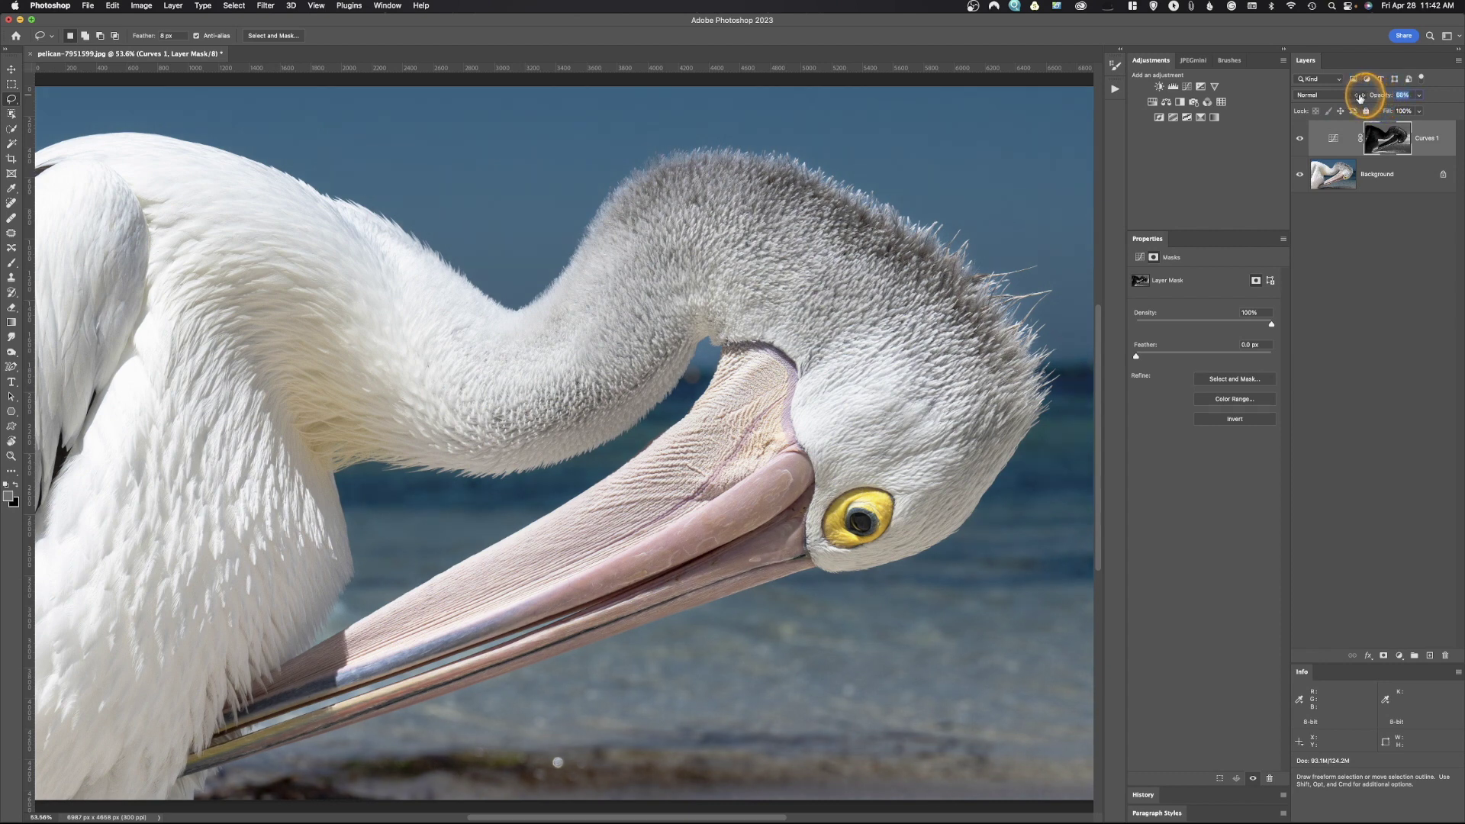